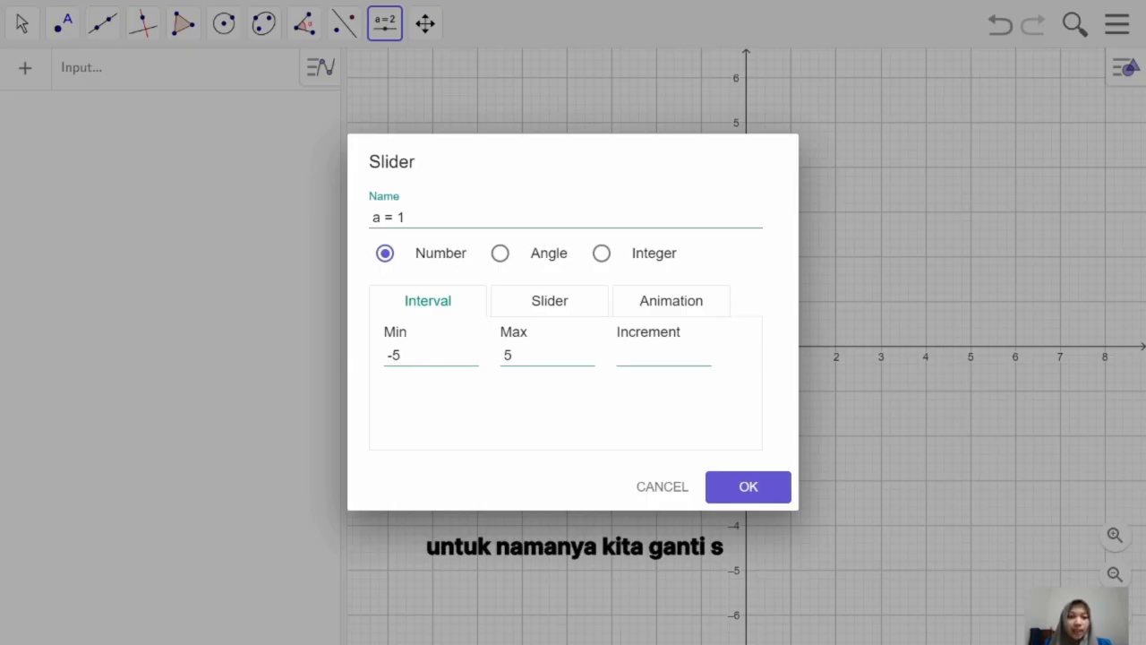
Step: Create a number slider named s with minimum 3, maximum 6 and increment 0.1
{"action": "left_click", "coordinate": [384, 218]}
{"action": "key", "text": "BackSpace"}
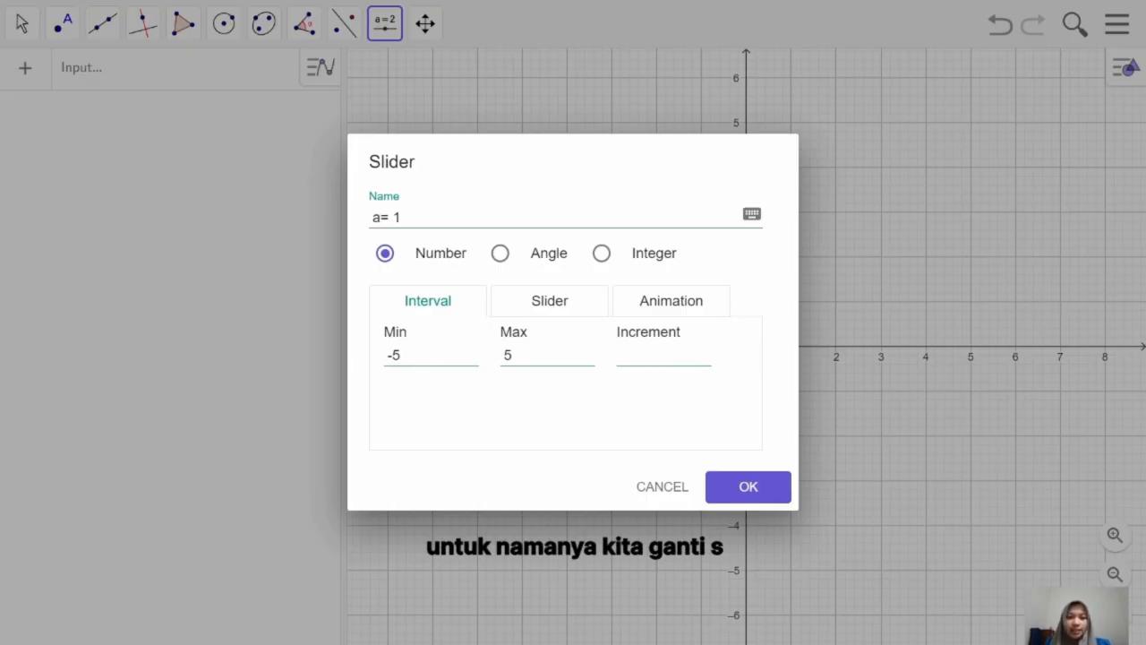
{"action": "key", "text": "BackSpace"}
{"action": "type", "text": "s"}
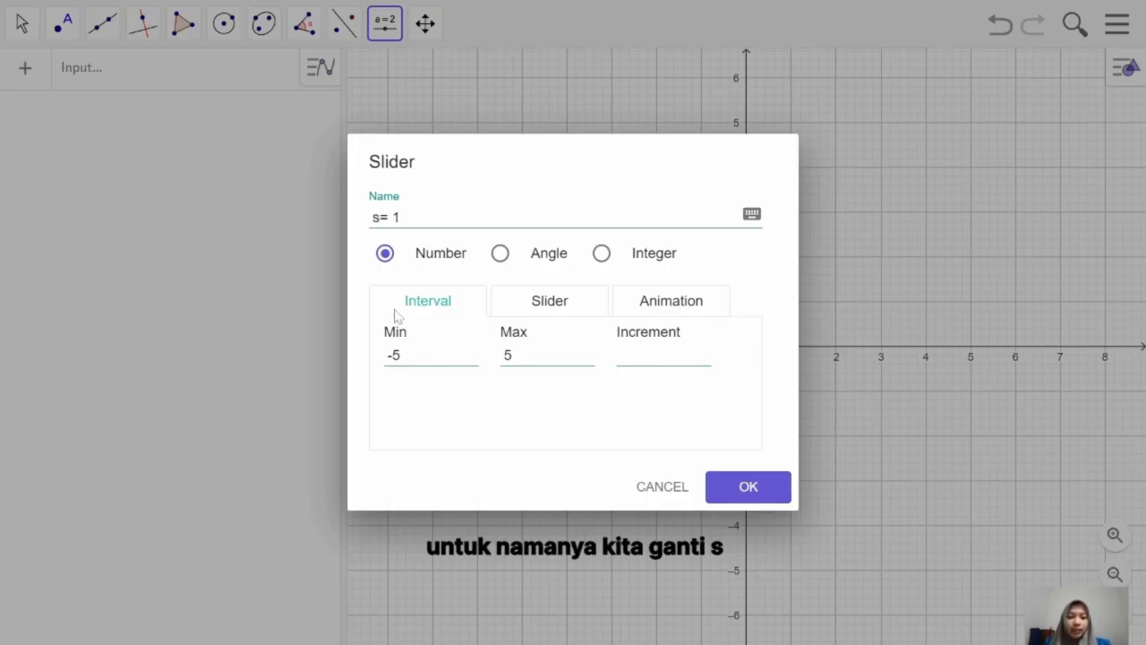
{"action": "left_click", "coordinate": [401, 354]}
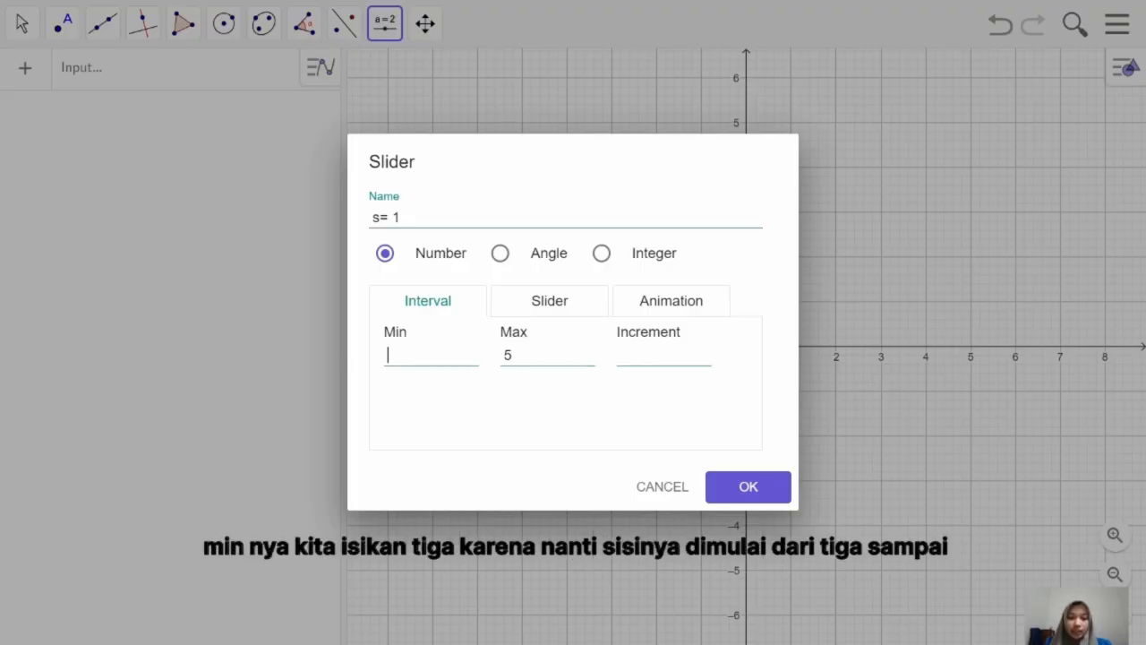
{"action": "type", "text": "3"}
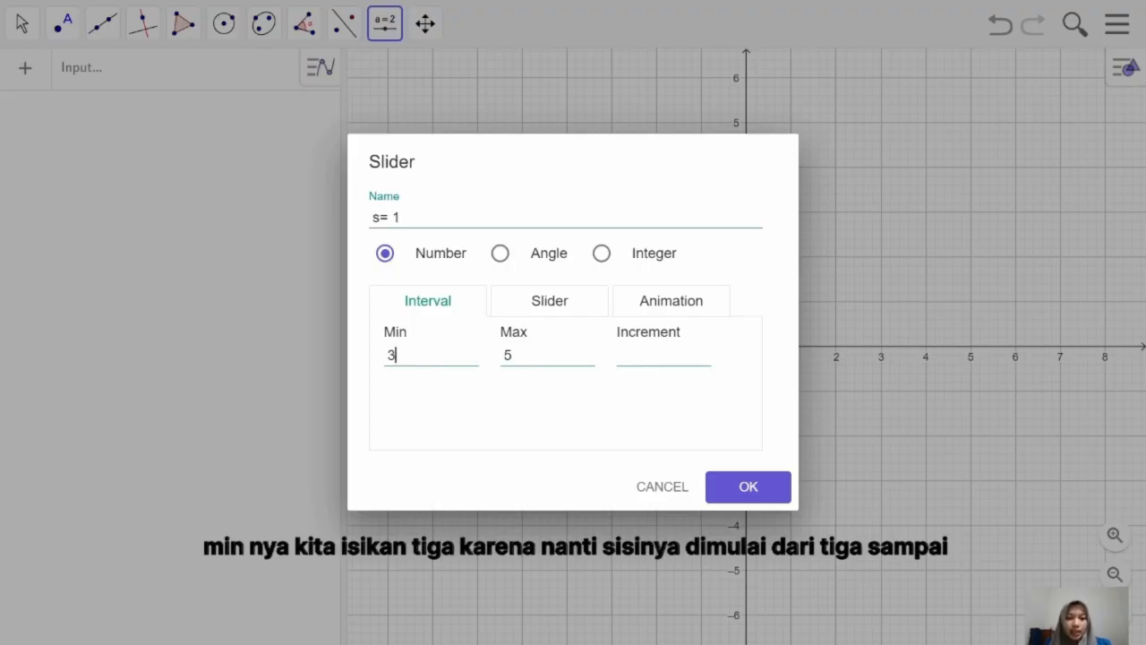
{"action": "left_click", "coordinate": [512, 354]}
{"action": "type", "text": "6"}
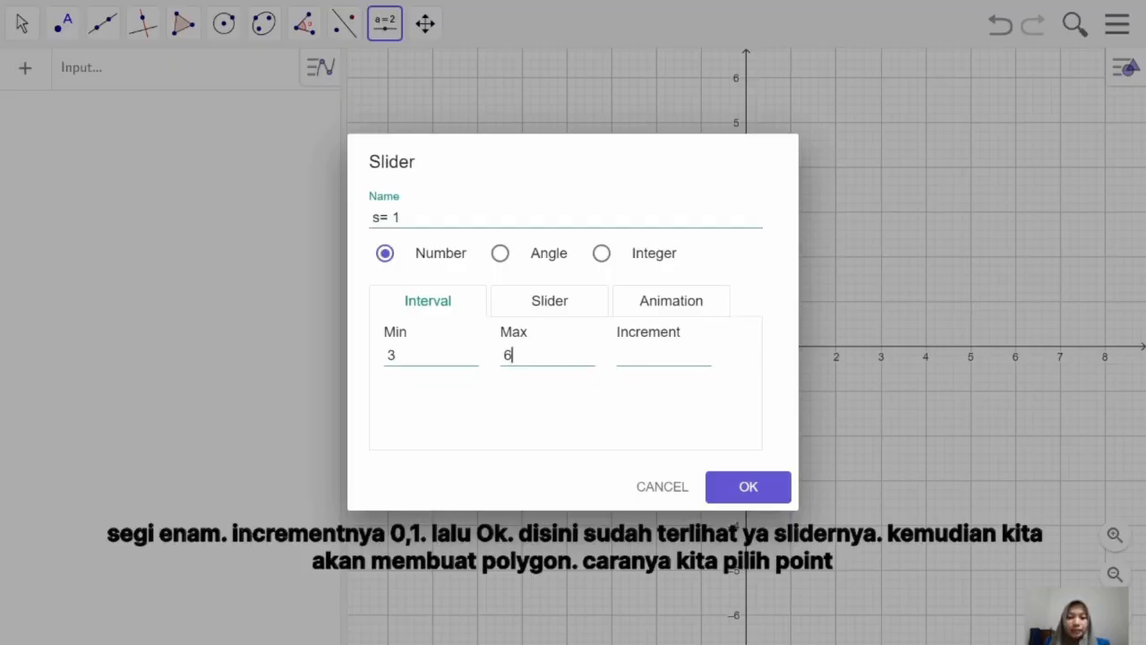
{"action": "left_click", "coordinate": [627, 359]}
{"action": "type", "text": "0.1"}
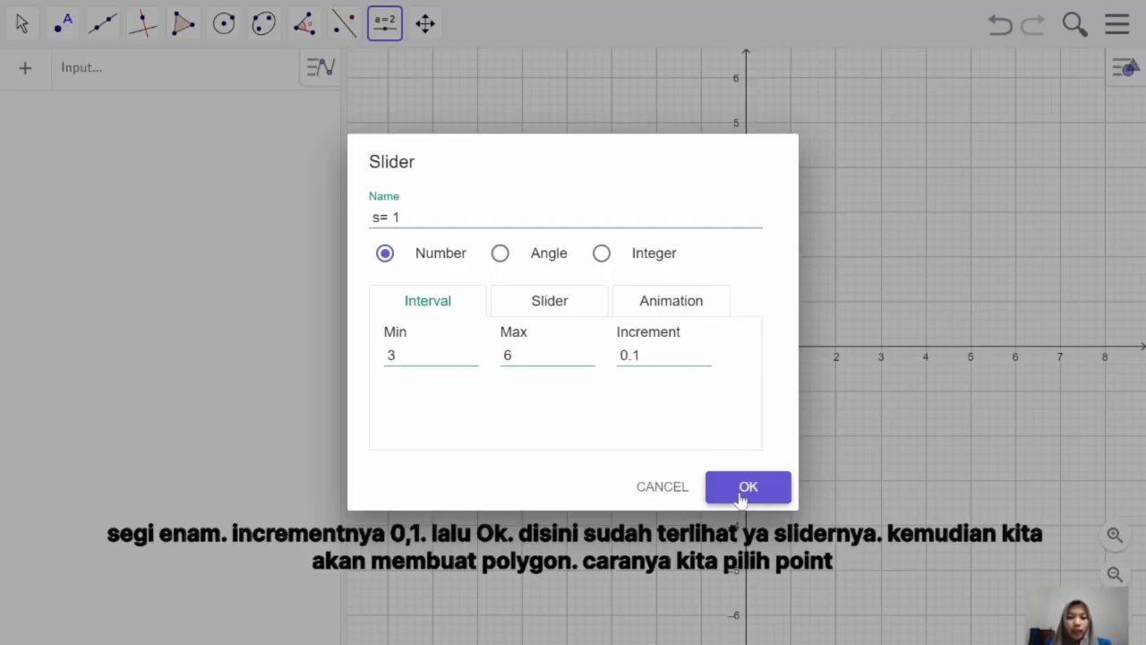
{"action": "left_click", "coordinate": [744, 491]}
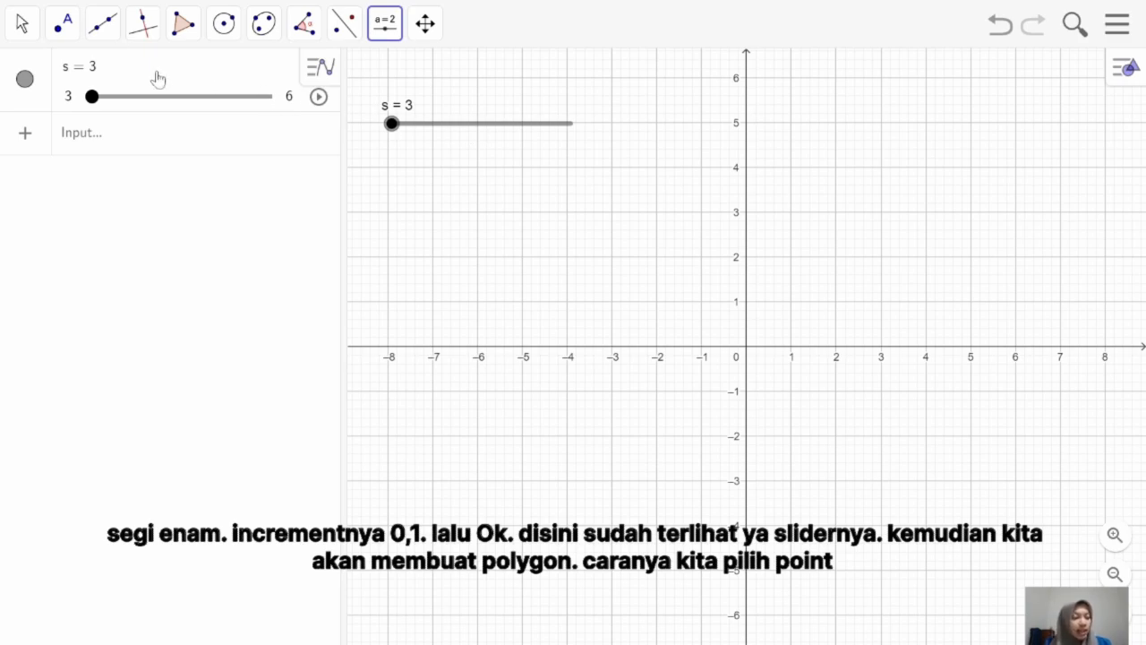
Step: Place point A at the origin (0, 0) and point B on the x-axis at (4, 0)
{"action": "left_click", "coordinate": [61, 27]}
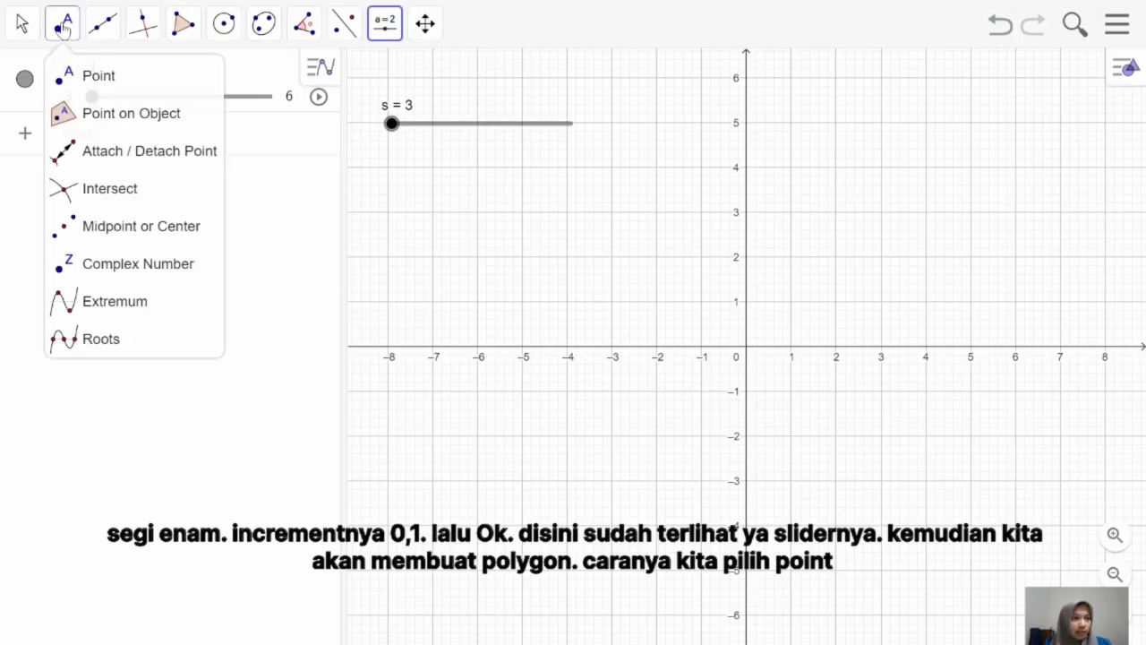
{"action": "left_click", "coordinate": [80, 81]}
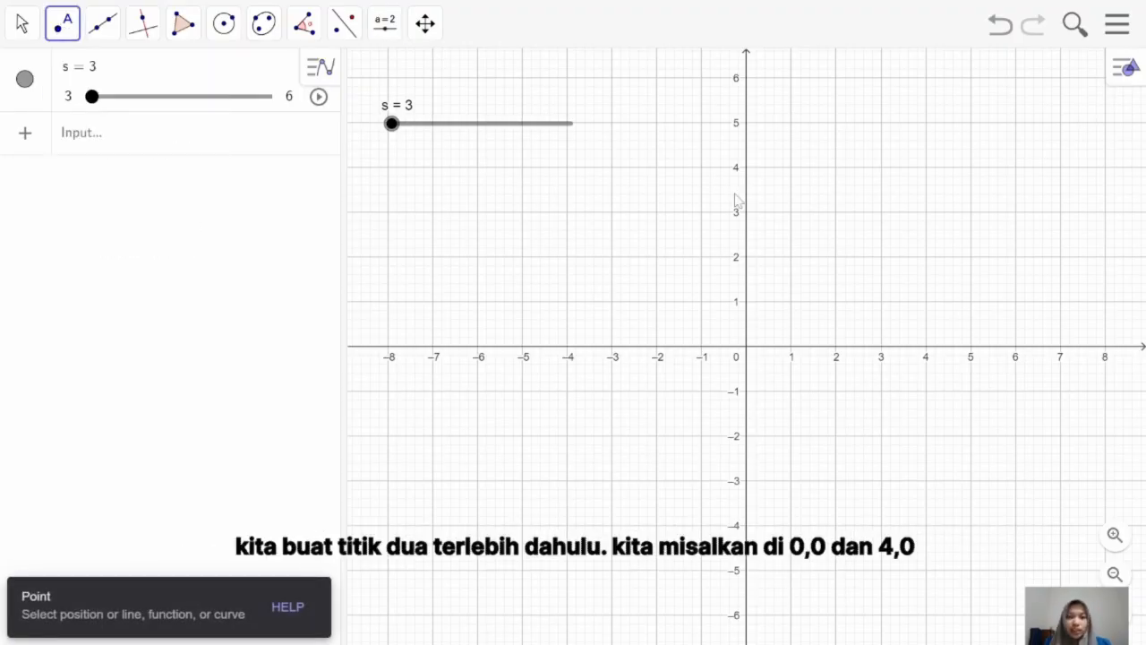
{"action": "left_click", "coordinate": [747, 347]}
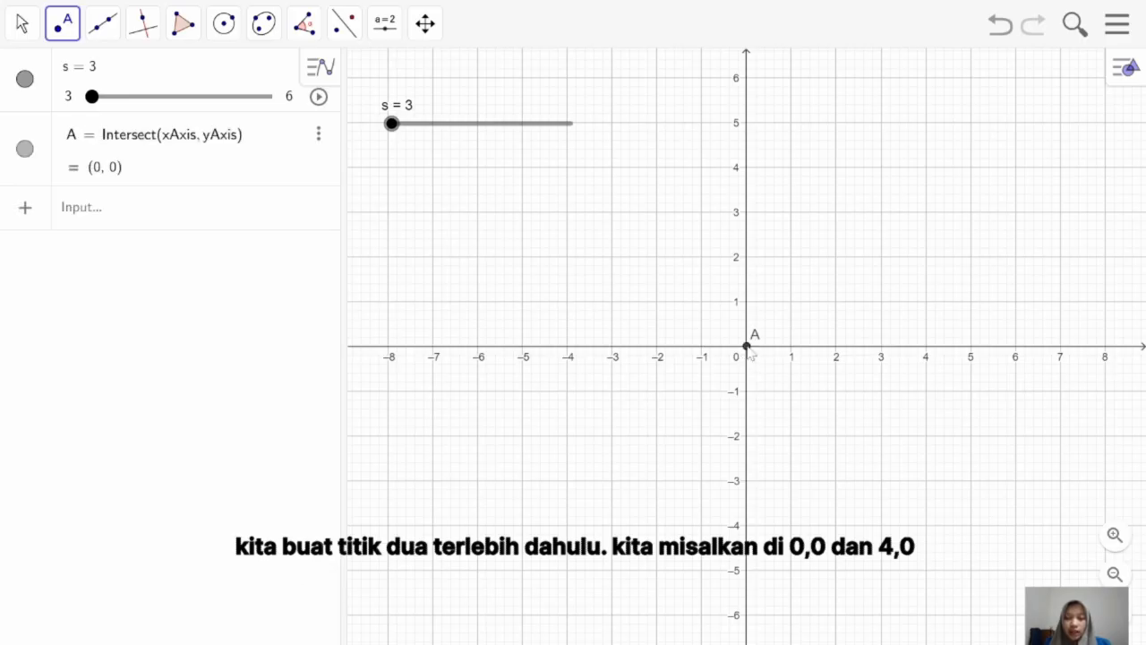
{"action": "left_click", "coordinate": [926, 347]}
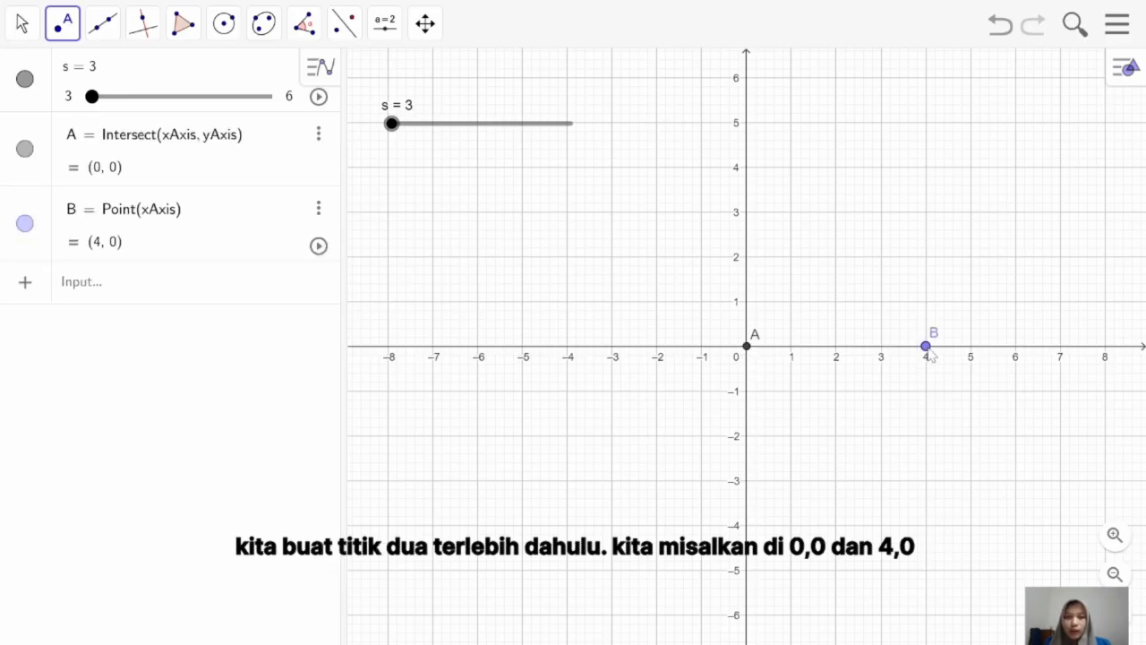
Step: Construct a regular polygon on points A and B, using slider s as the number of vertices
{"action": "left_click", "coordinate": [184, 28]}
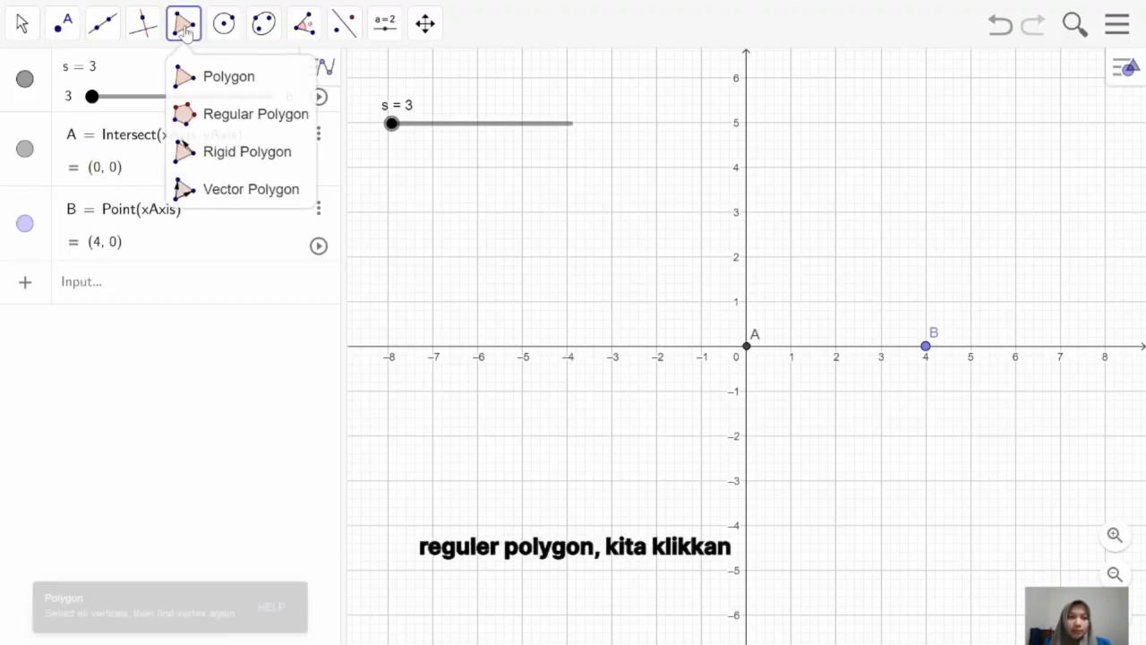
{"action": "left_click", "coordinate": [223, 111]}
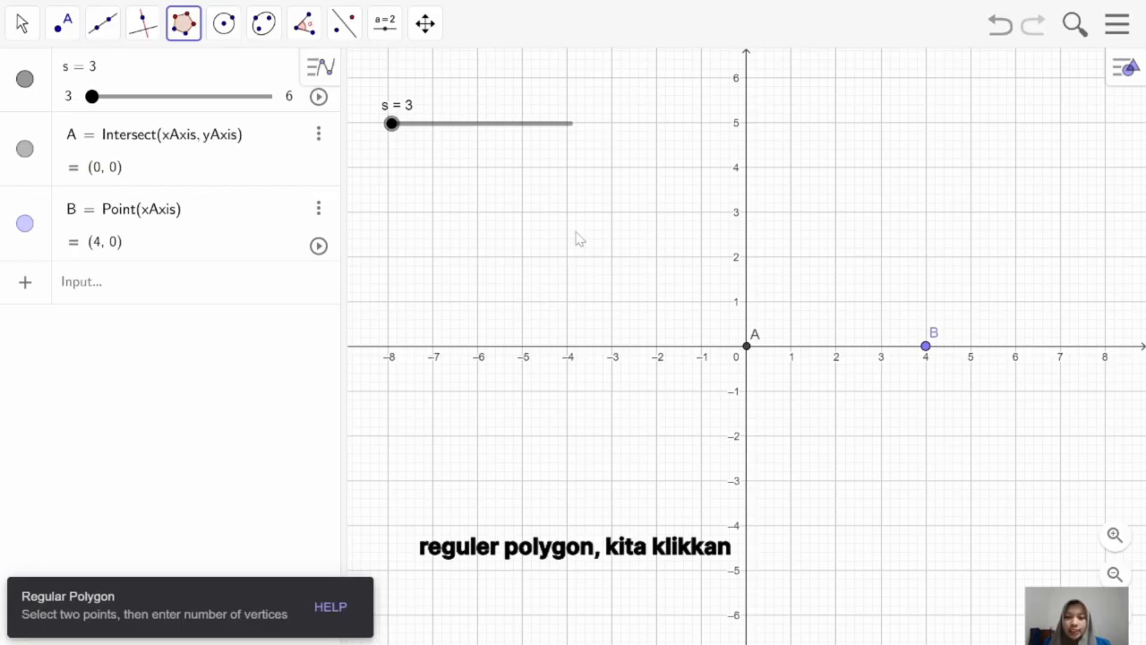
{"action": "left_click", "coordinate": [748, 349]}
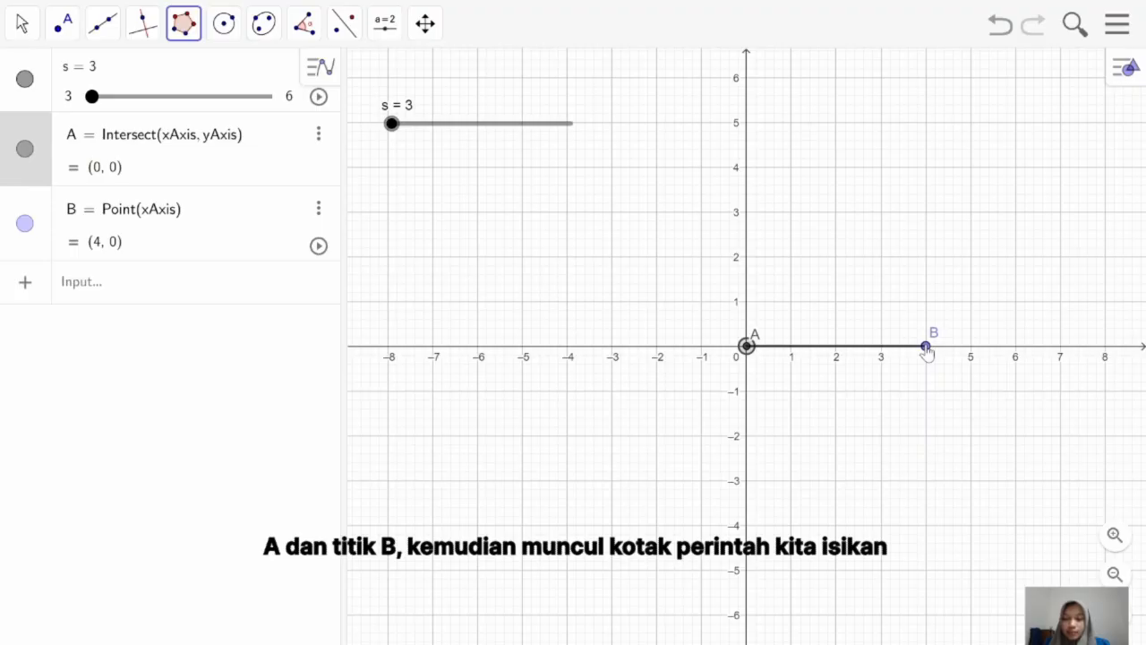
{"action": "left_click", "coordinate": [926, 348]}
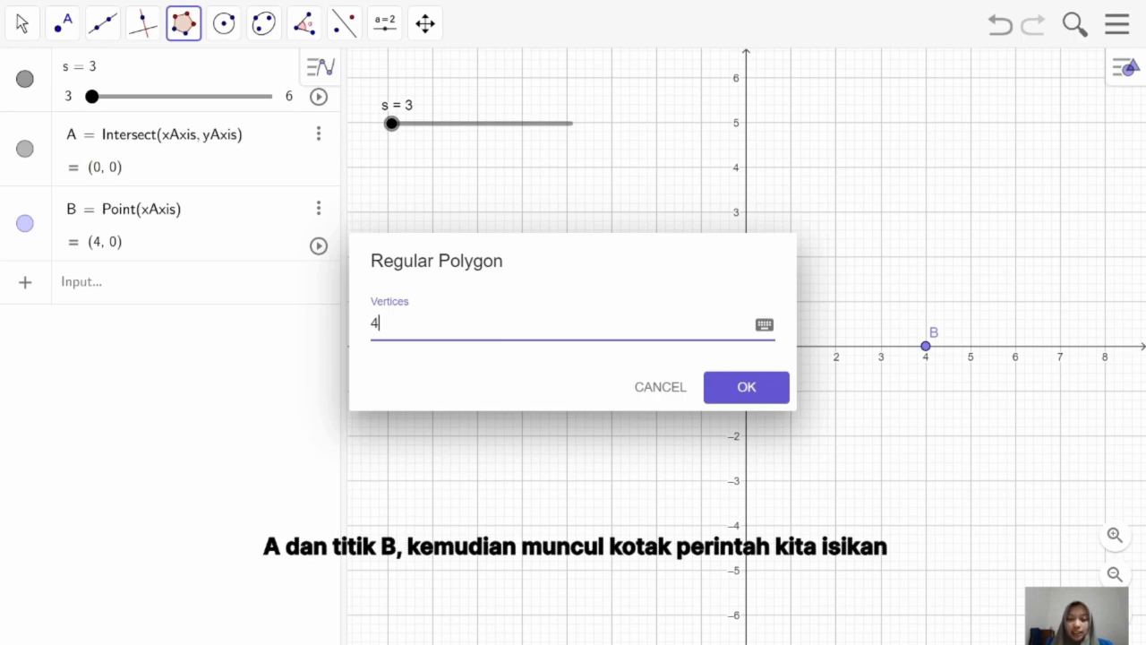
{"action": "key", "text": "BackSpace"}
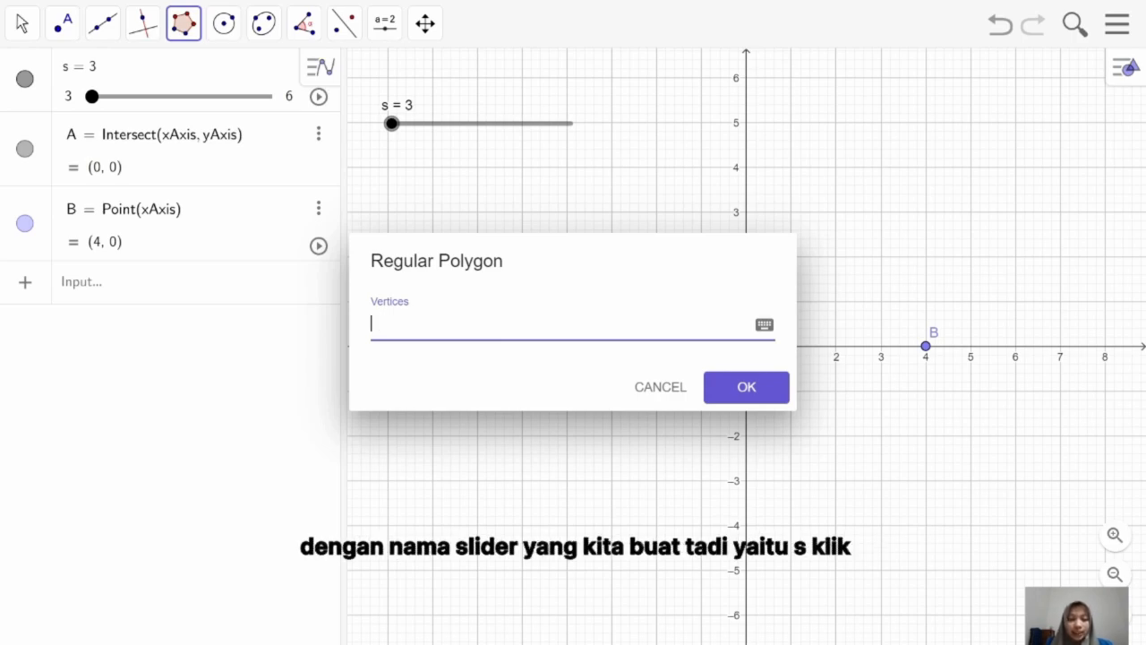
{"action": "type", "text": "s"}
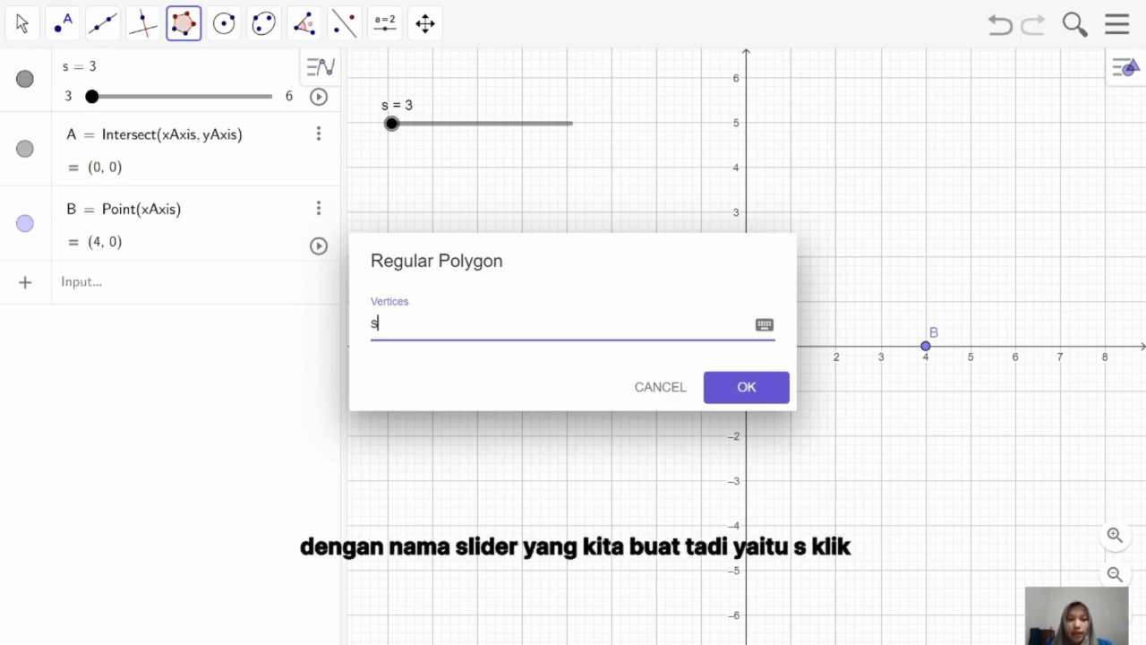
{"action": "left_click", "coordinate": [748, 387]}
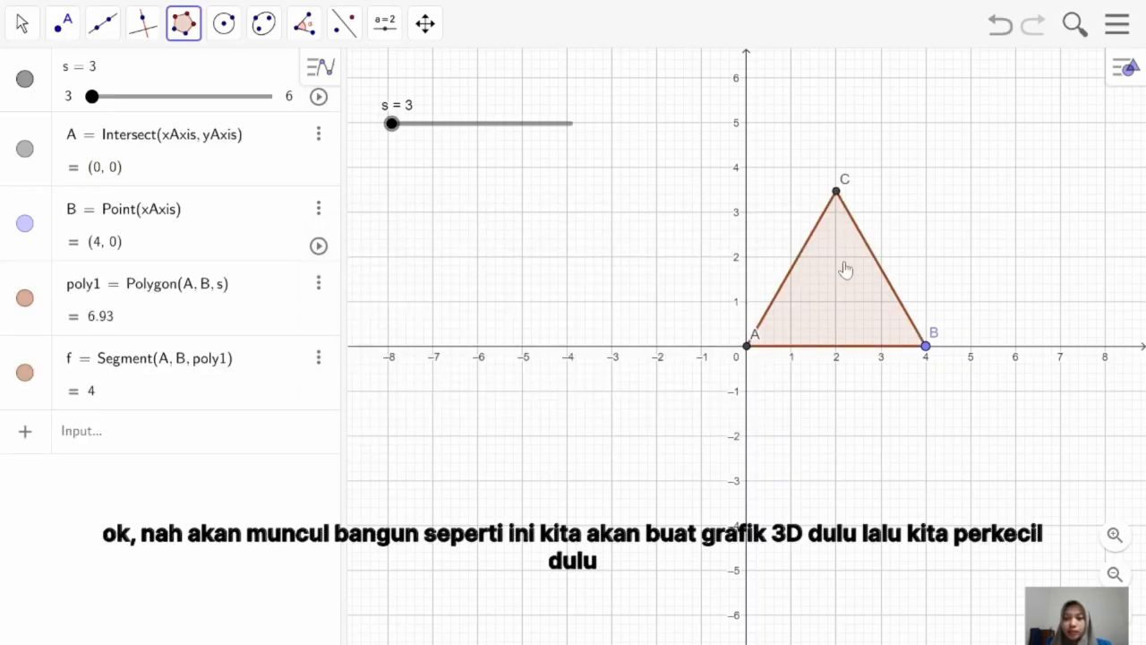
Step: Open the 3D Graphics view alongside the 2D graphics
{"action": "left_click", "coordinate": [1121, 73]}
{"action": "left_click", "coordinate": [1083, 66]}
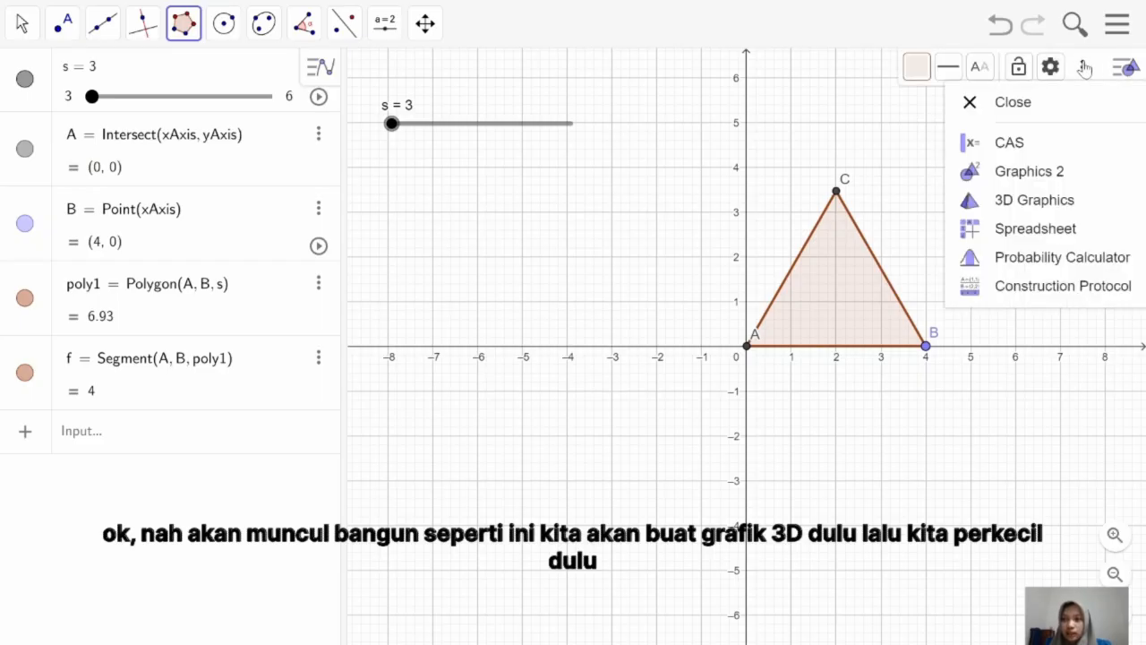
{"action": "left_click", "coordinate": [1010, 202]}
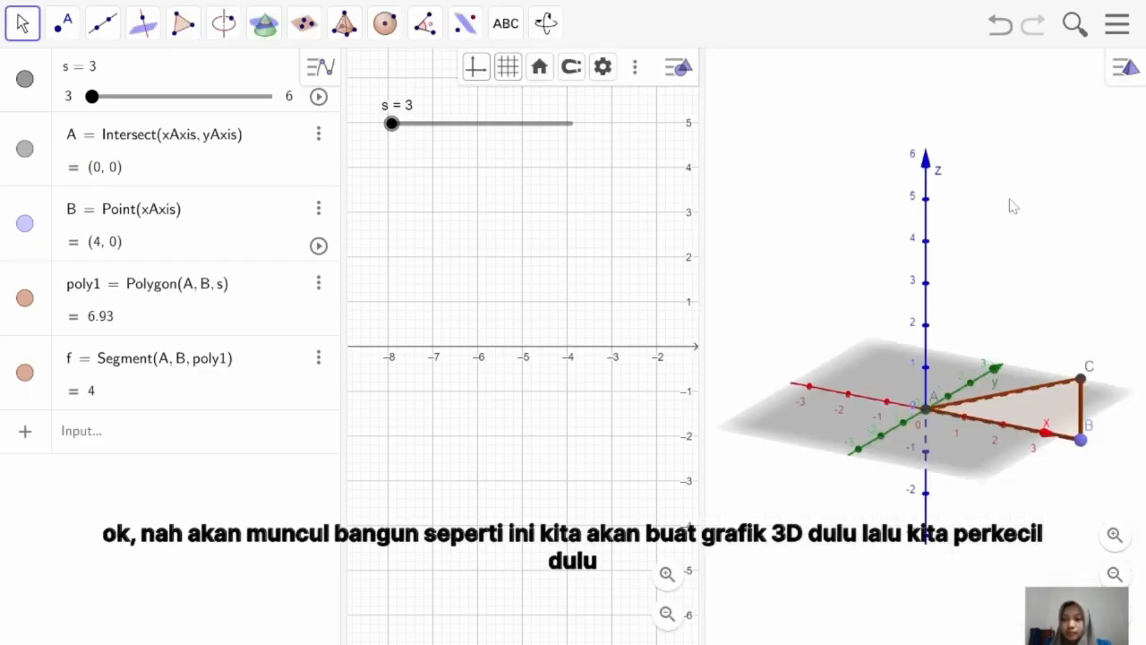
Step: Test how the polygon responds to slider s by moving it to 5.4 and back to 3
{"action": "left_click", "coordinate": [667, 614]}
{"action": "left_click", "coordinate": [667, 615]}
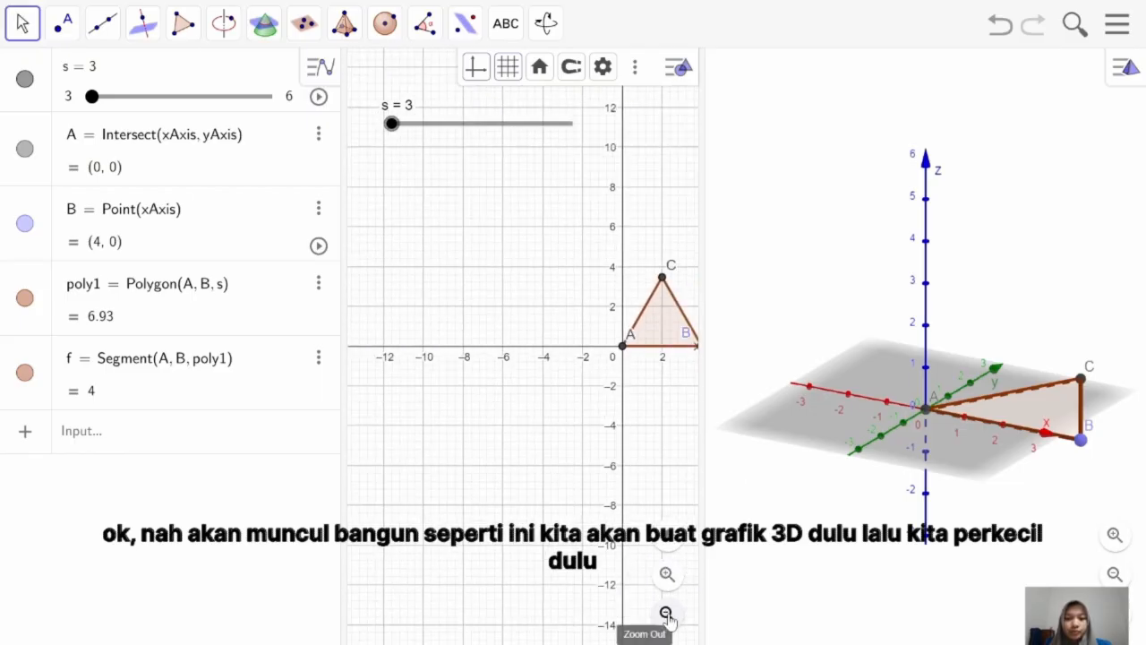
{"action": "left_click", "coordinate": [667, 614]}
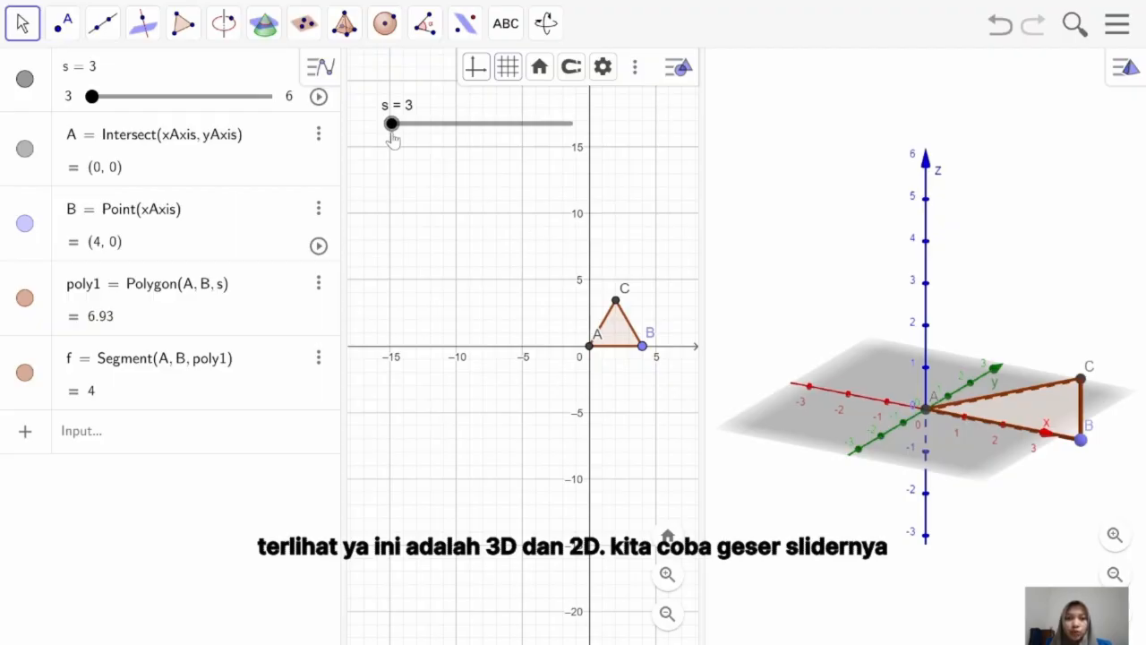
{"action": "left_click_drag", "start_coordinate": [391, 126], "coordinate": [536, 127]}
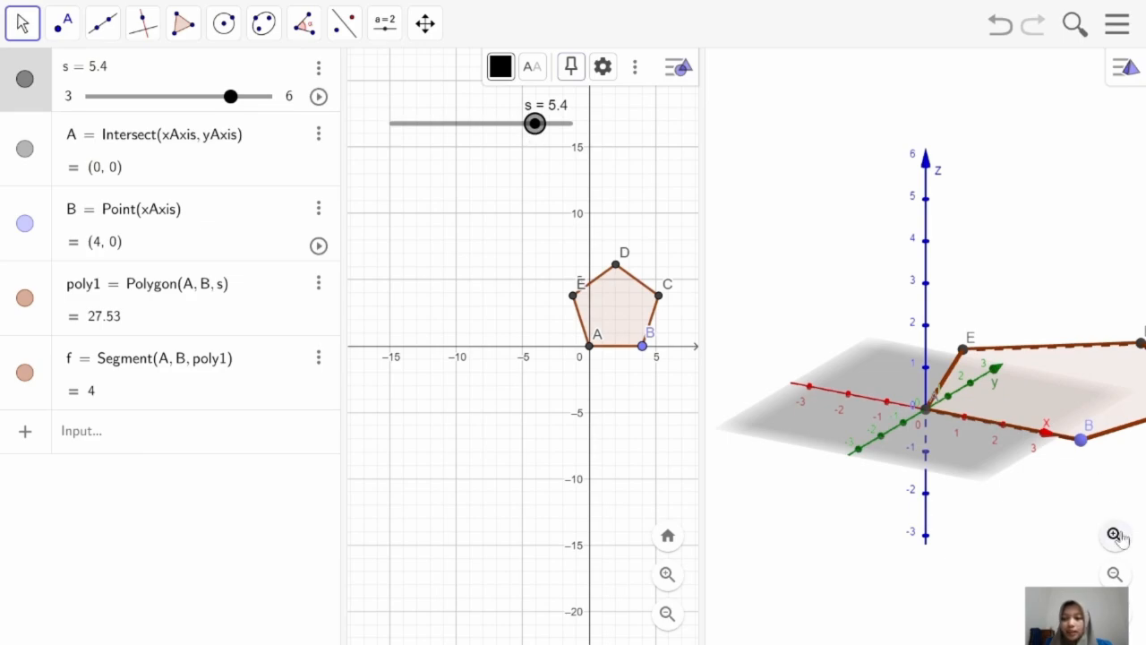
{"action": "left_click", "coordinate": [1115, 574]}
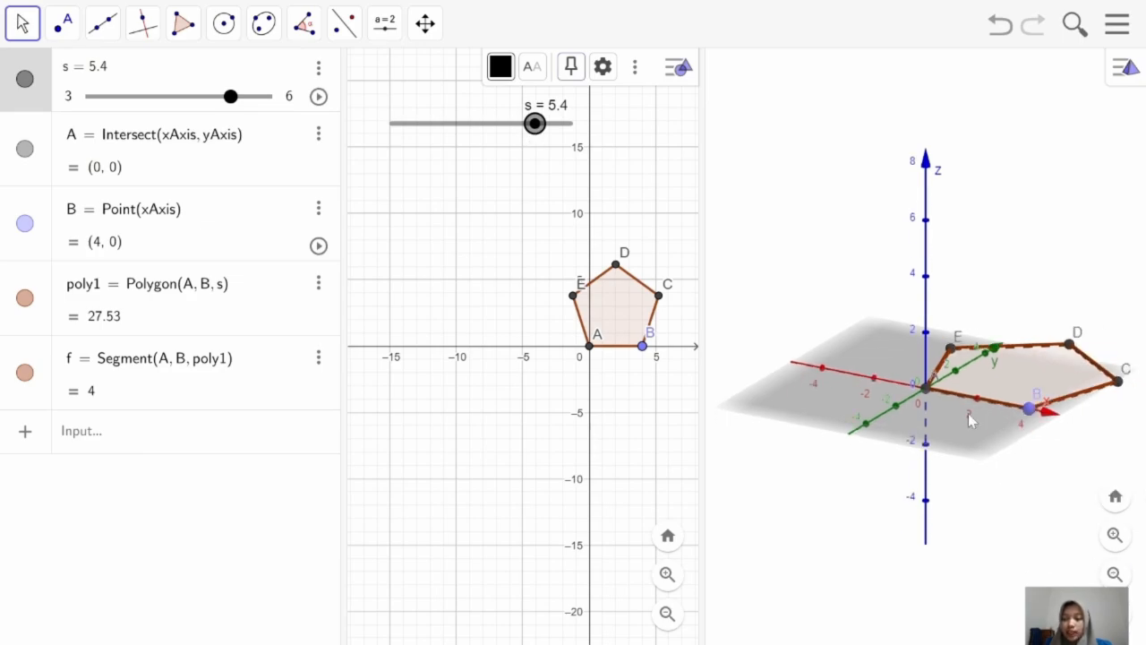
{"action": "left_click_drag", "start_coordinate": [535, 127], "coordinate": [389, 161]}
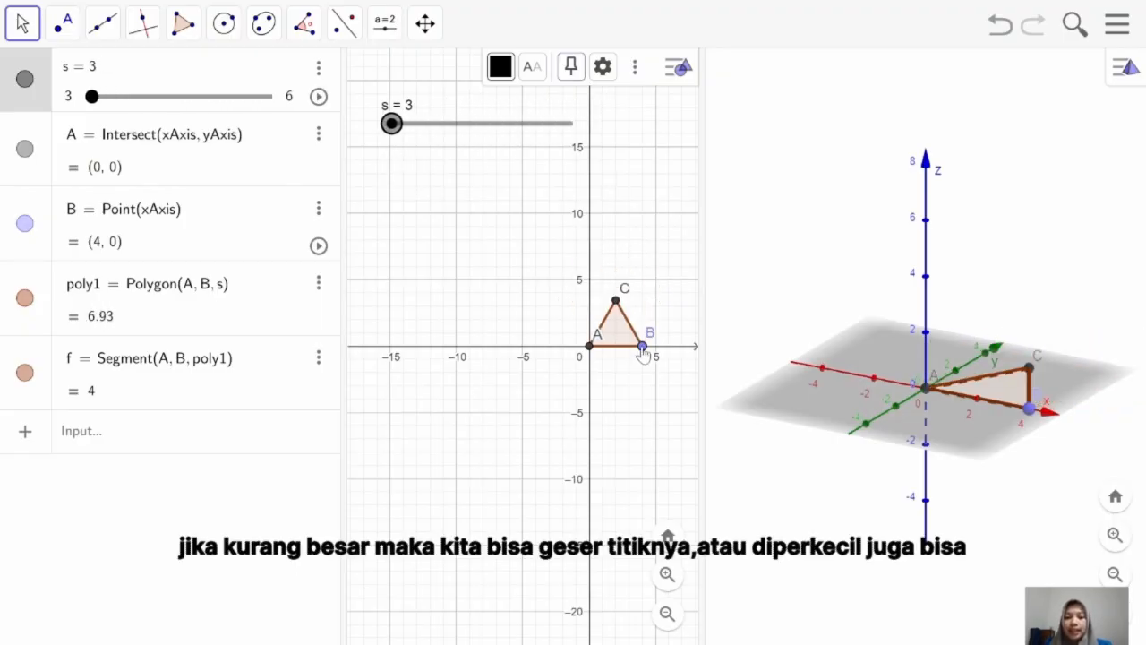
Step: Enlarge the triangle by moving point B along the x-axis to (5, 0)
{"action": "mouse_move", "coordinate": [642, 349]}
{"action": "left_mouse_down"}
{"action": "mouse_move", "coordinate": [691, 350]}
{"action": "mouse_move", "coordinate": [608, 351]}
{"action": "mouse_move", "coordinate": [673, 352]}
{"action": "mouse_move", "coordinate": [656, 357]}
{"action": "left_mouse_up"}
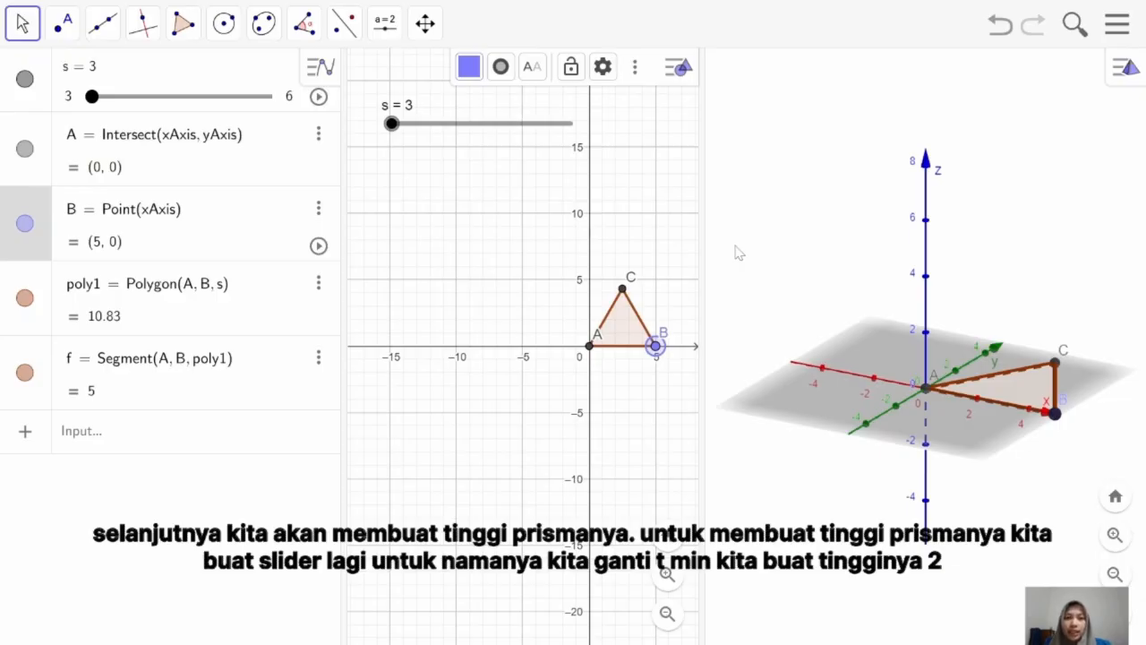
Step: Place a second number slider below slider s in the 2D graphics and name it t
{"action": "left_click", "coordinate": [387, 32]}
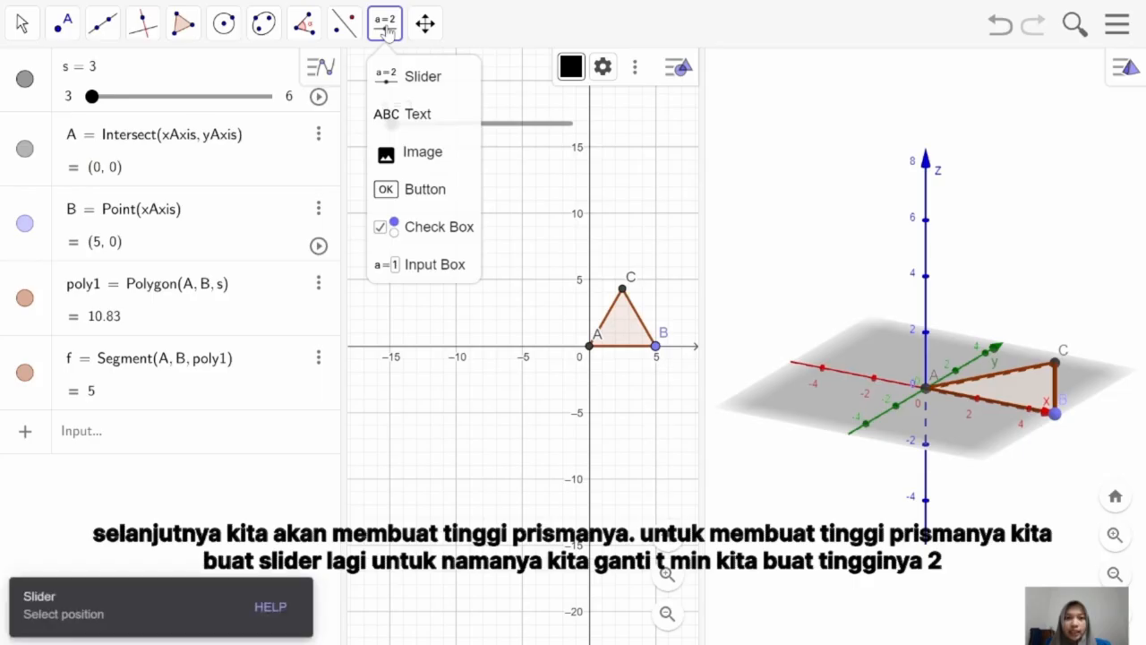
{"action": "left_click", "coordinate": [386, 76]}
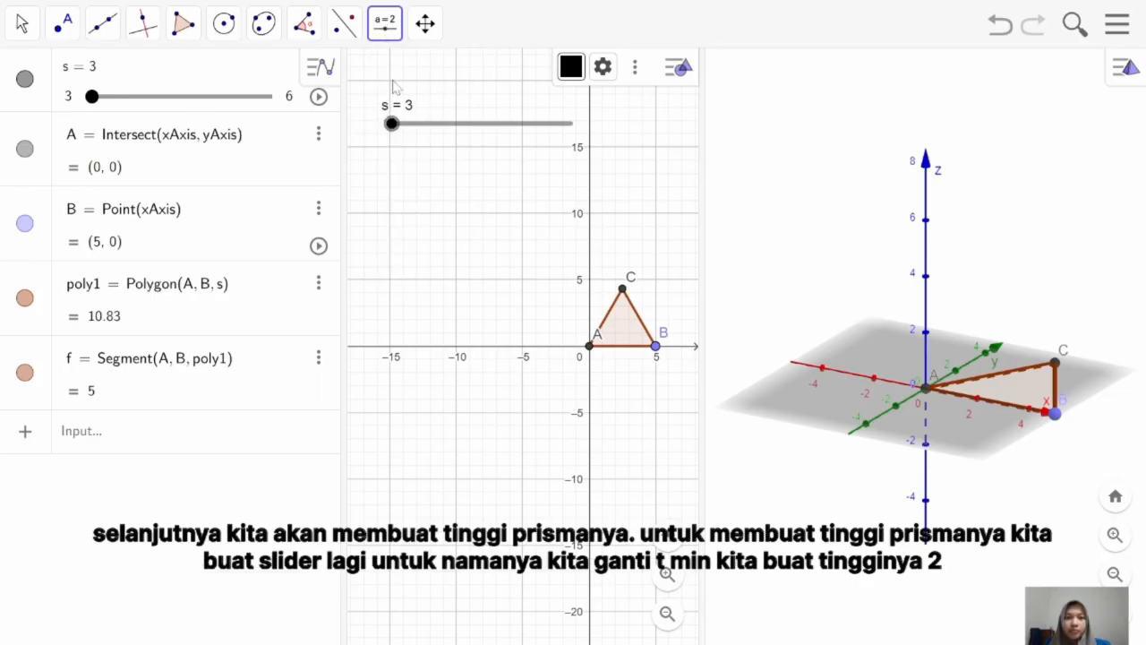
{"action": "left_click", "coordinate": [389, 179]}
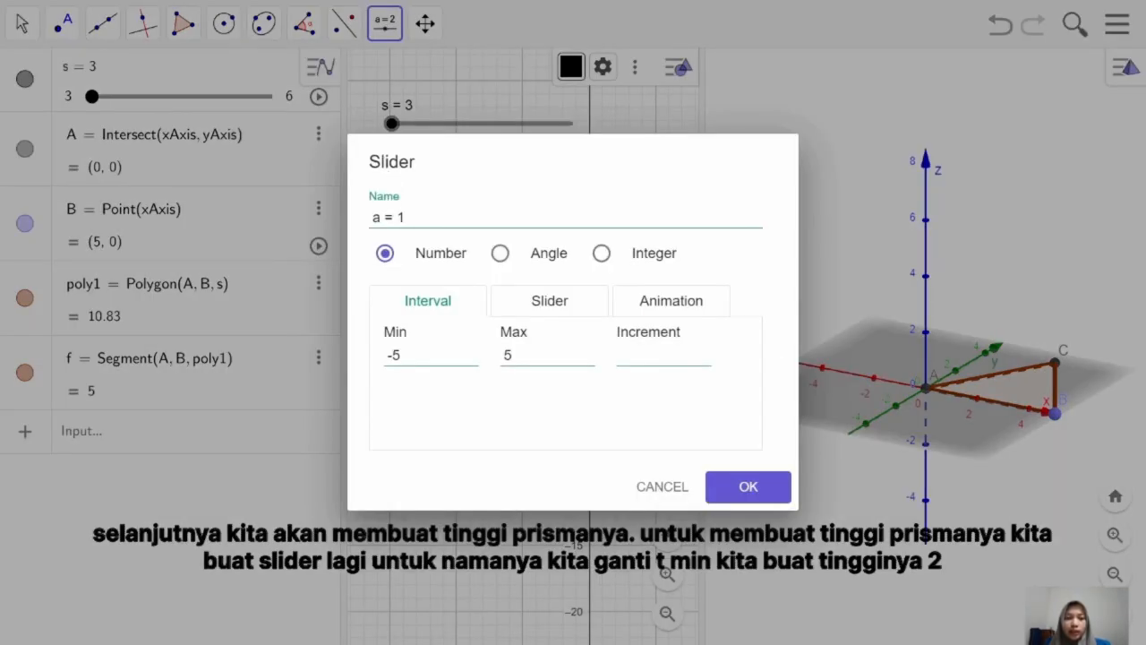
{"action": "left_click", "coordinate": [385, 216]}
{"action": "key", "text": "BackSpace"}
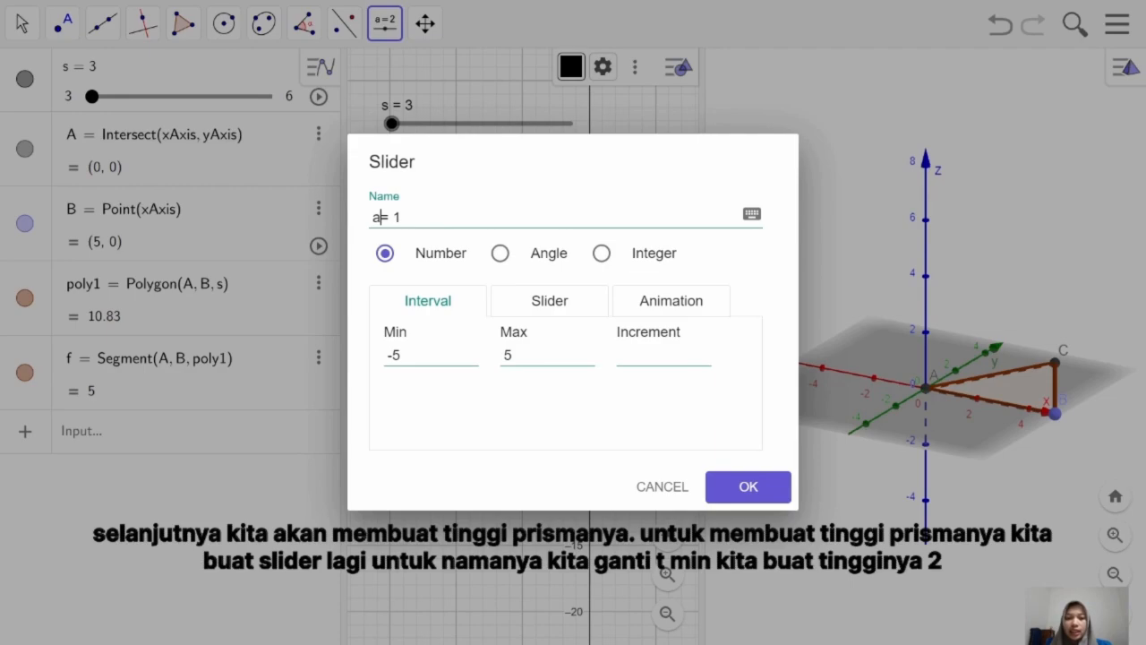
{"action": "type", "text": "t"}
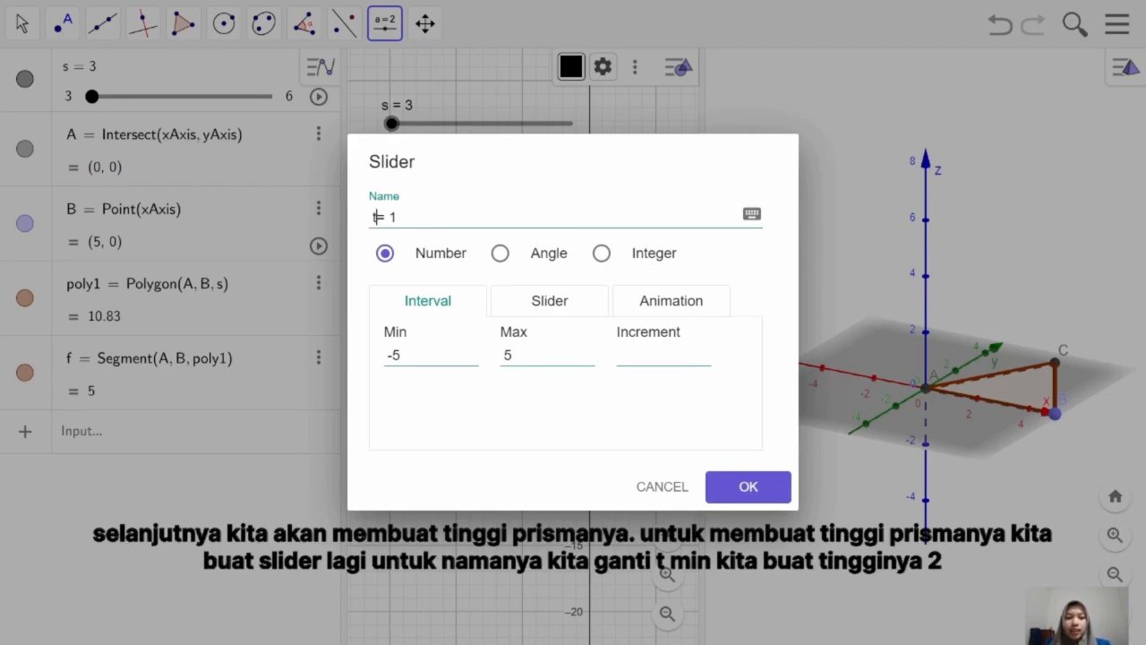
Step: Set slider t's interval from 2 to 6 with an increment of 0.1 and create the slider
{"action": "left_click", "coordinate": [402, 356]}
{"action": "key", "text": "BackSpace"}
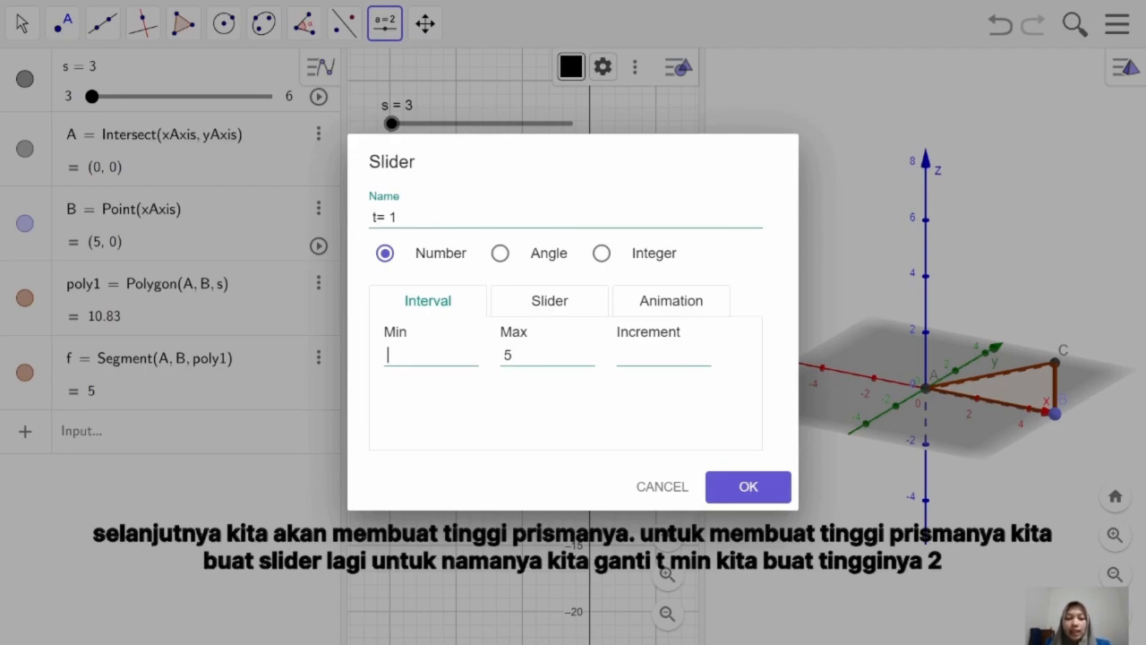
{"action": "type", "text": "2"}
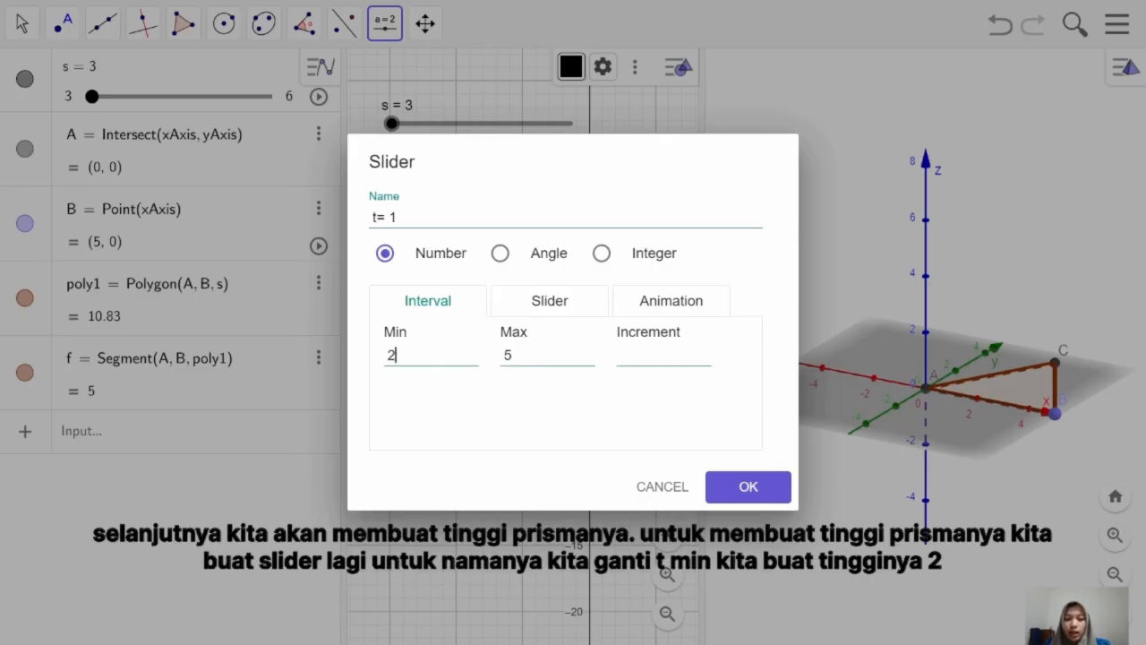
{"action": "key", "text": "Tab"}
{"action": "key", "text": "BackSpace"}
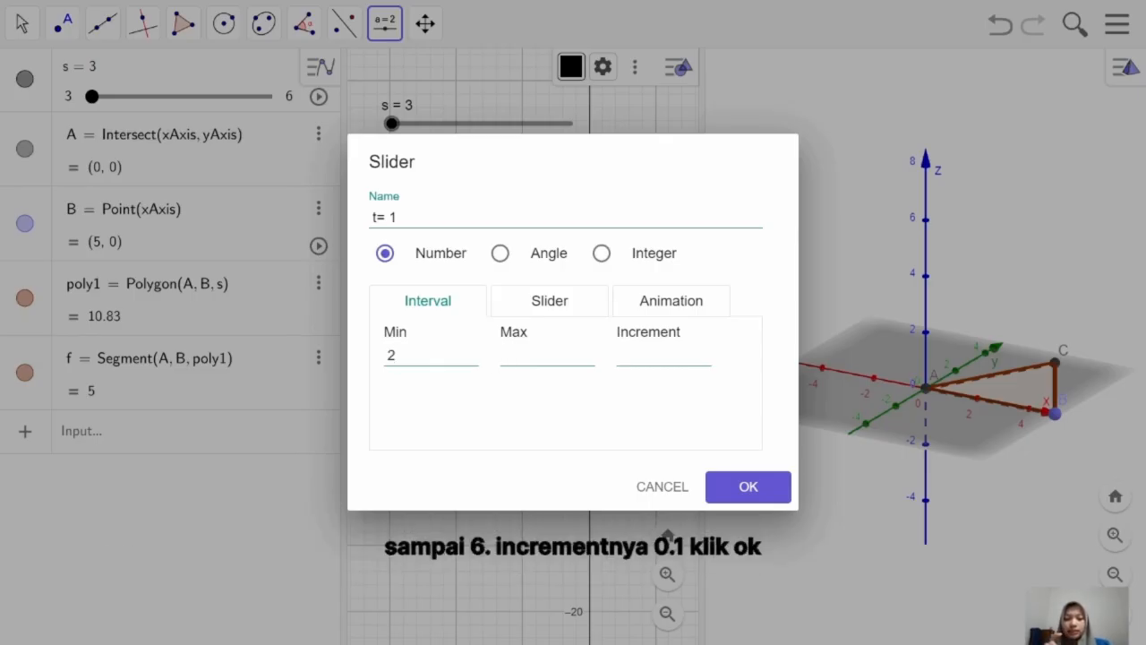
{"action": "type", "text": "6"}
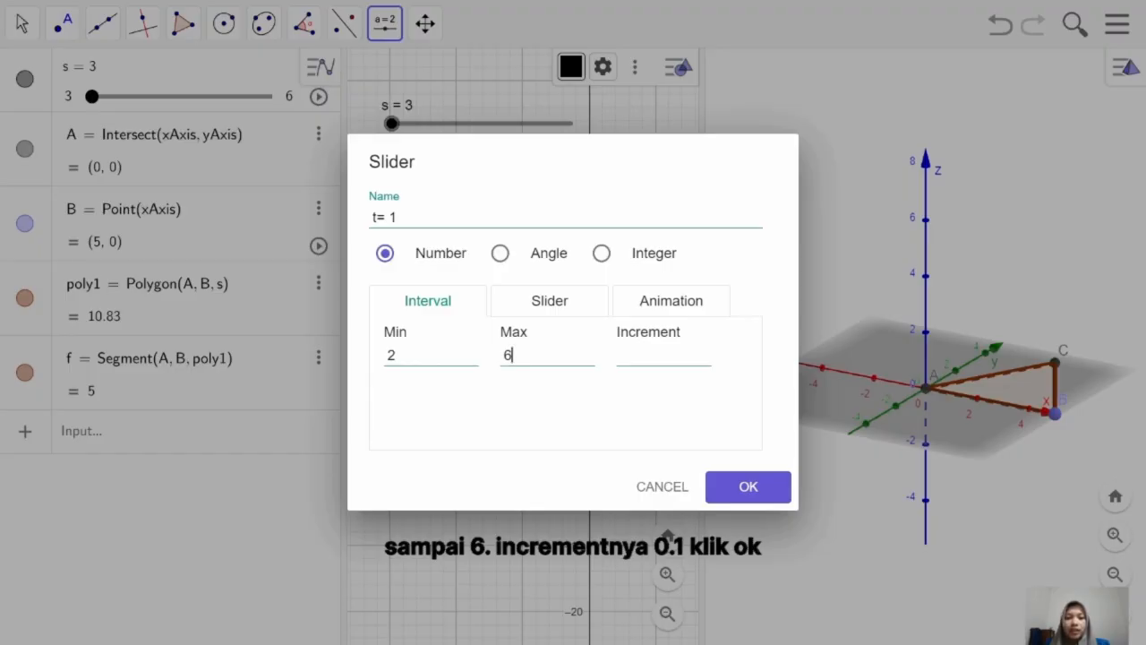
{"action": "type", "text": "0."}
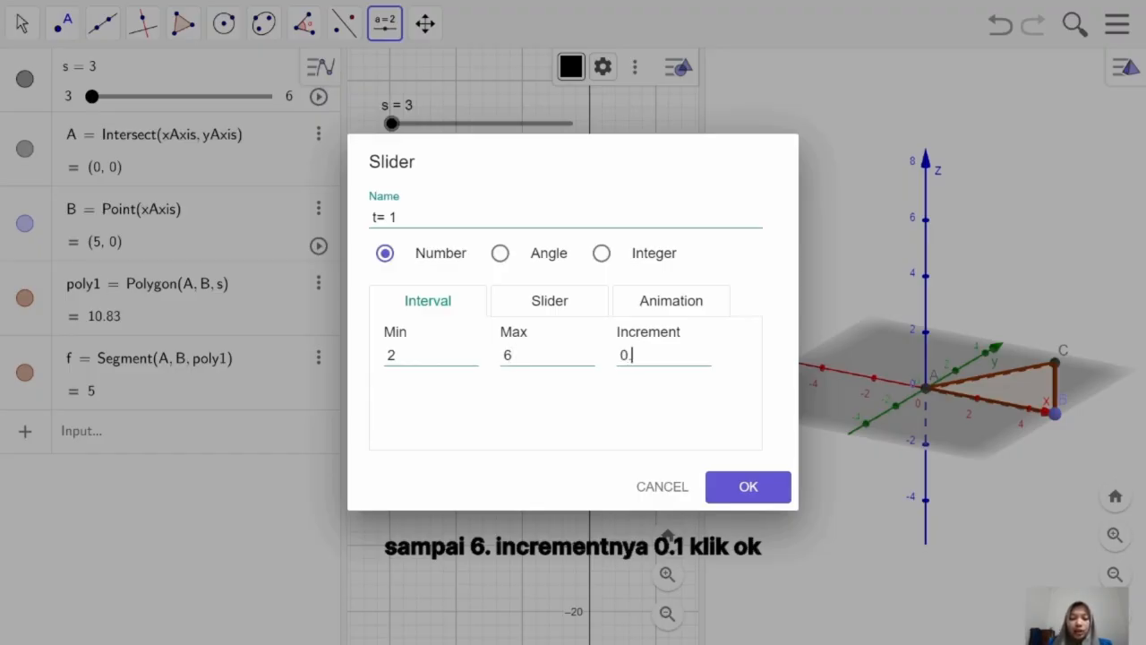
{"action": "type", "text": "1"}
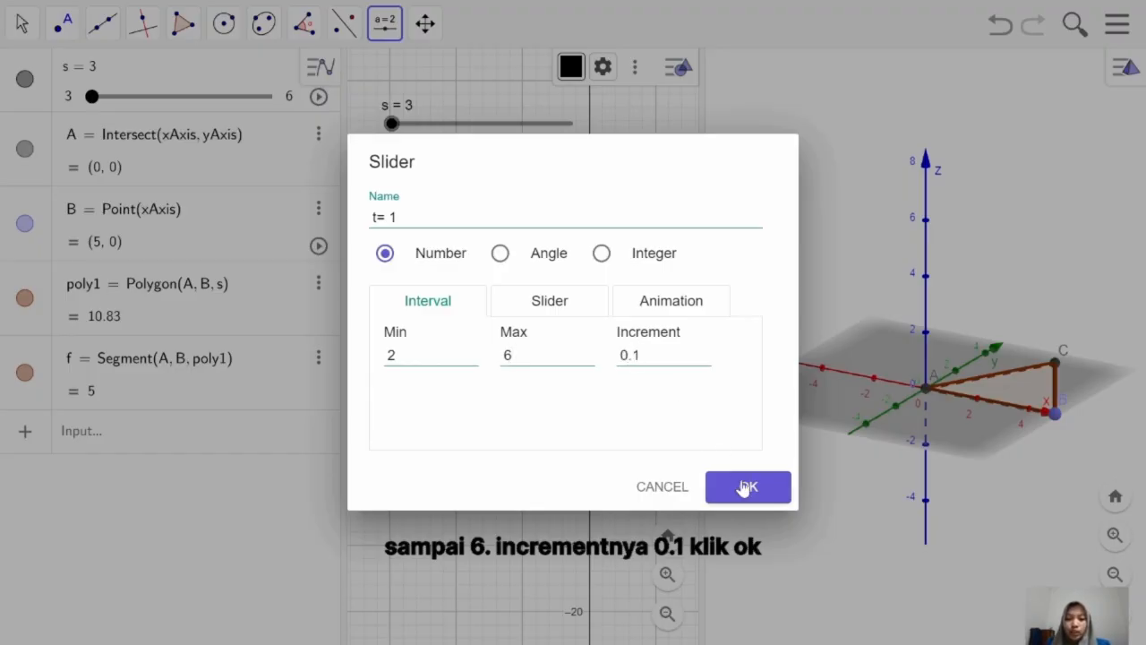
{"action": "left_click", "coordinate": [747, 486]}
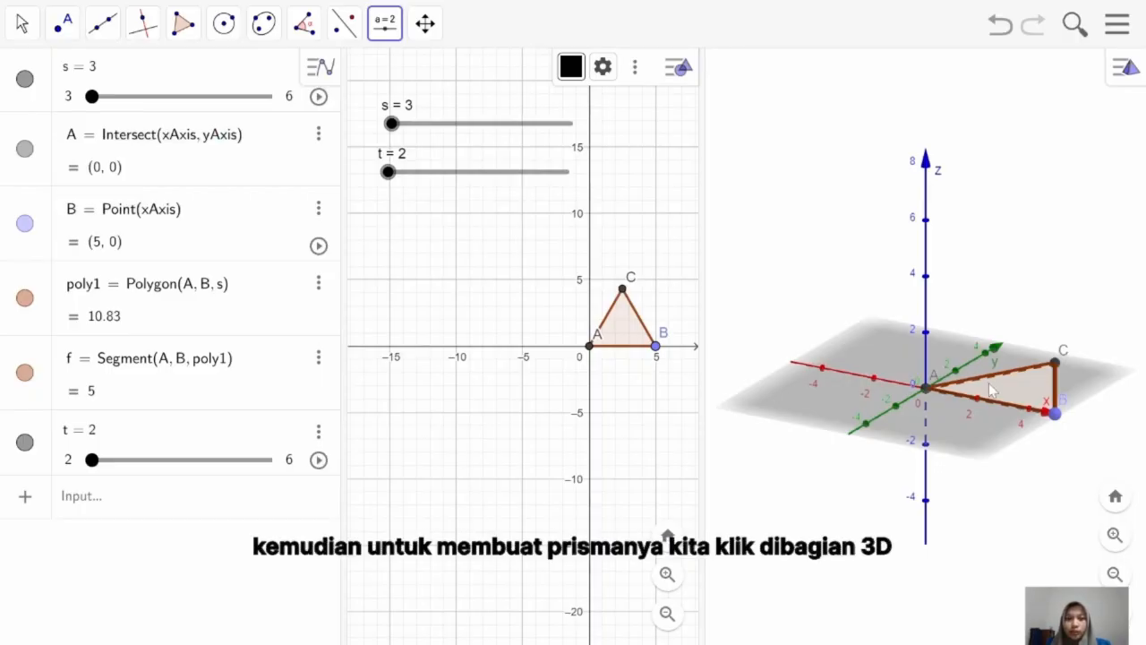
Step: Extrude the triangle in the 3D view to a prism, using slider t as the altitude
{"action": "left_click", "coordinate": [813, 137]}
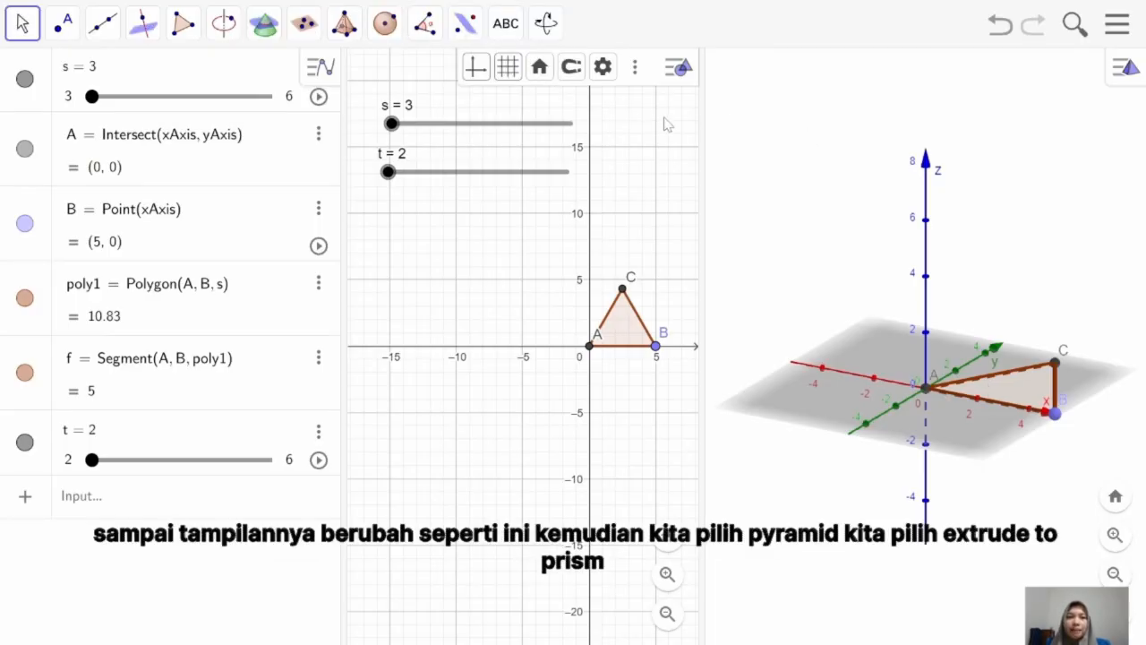
{"action": "left_click", "coordinate": [347, 36]}
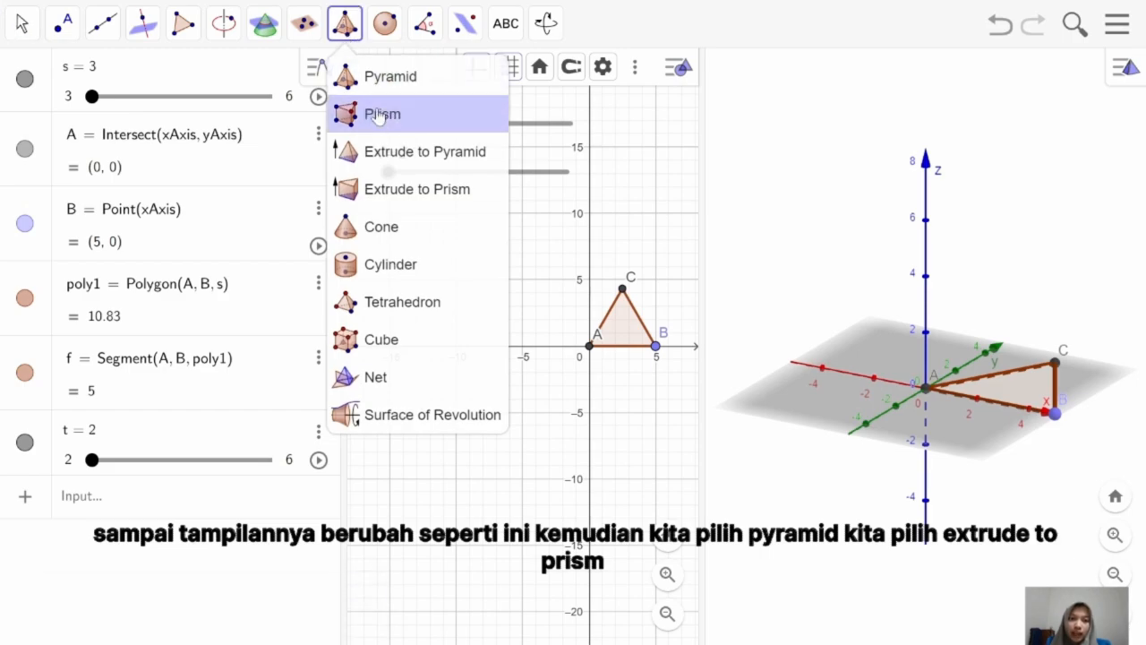
{"action": "left_click", "coordinate": [389, 187]}
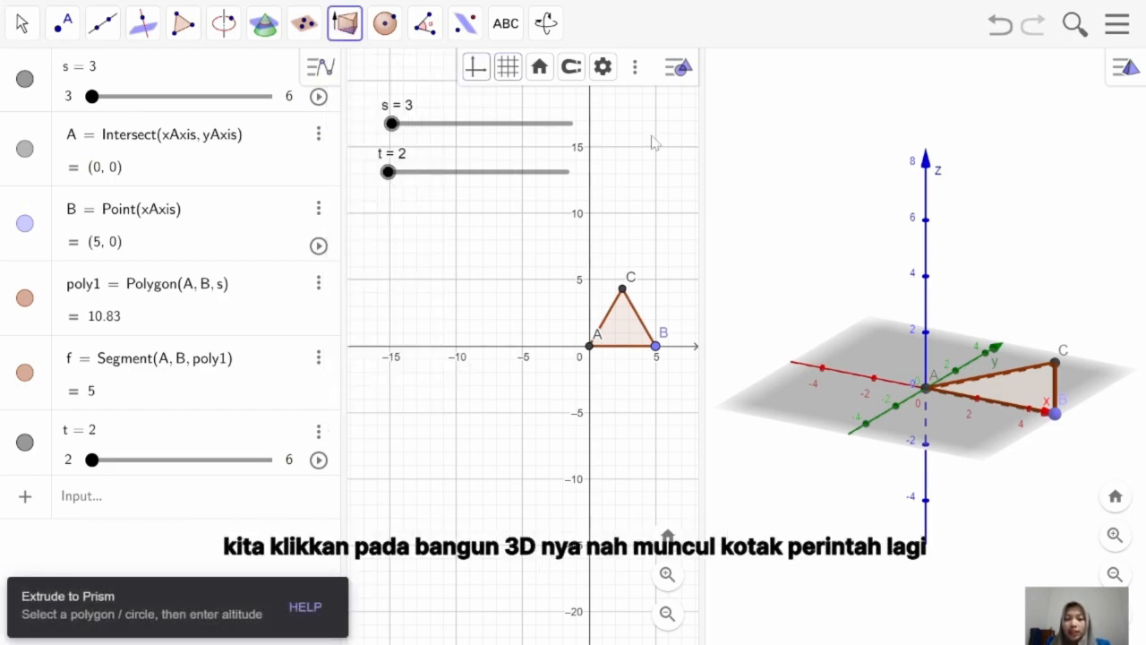
{"action": "left_click", "coordinate": [1017, 397]}
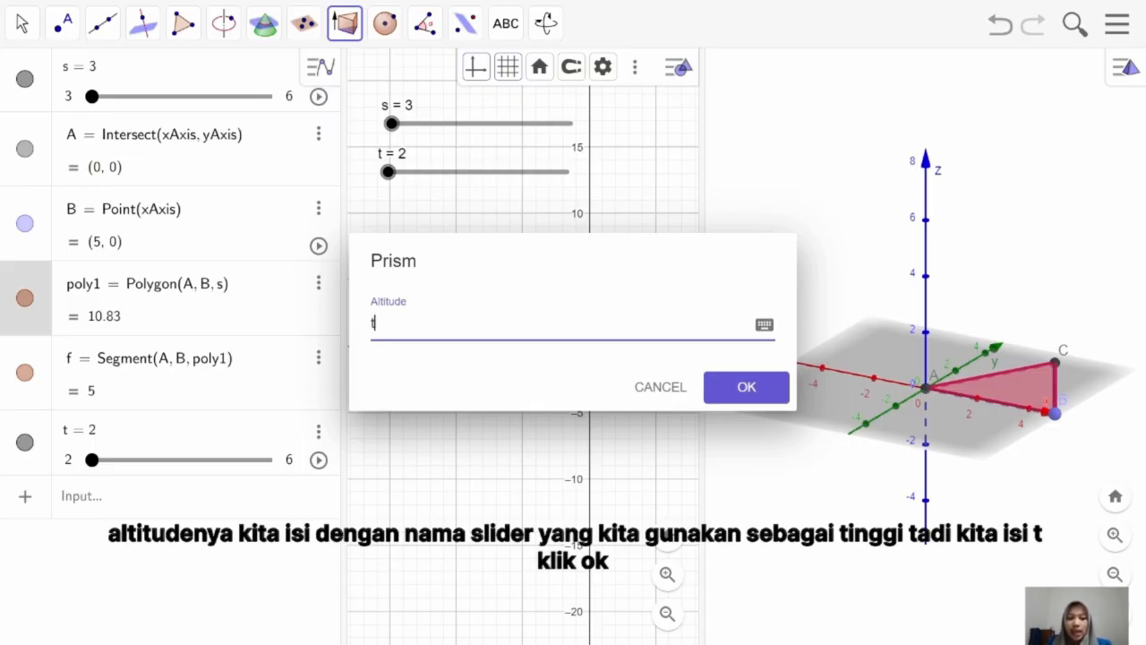
{"action": "left_click", "coordinate": [733, 387]}
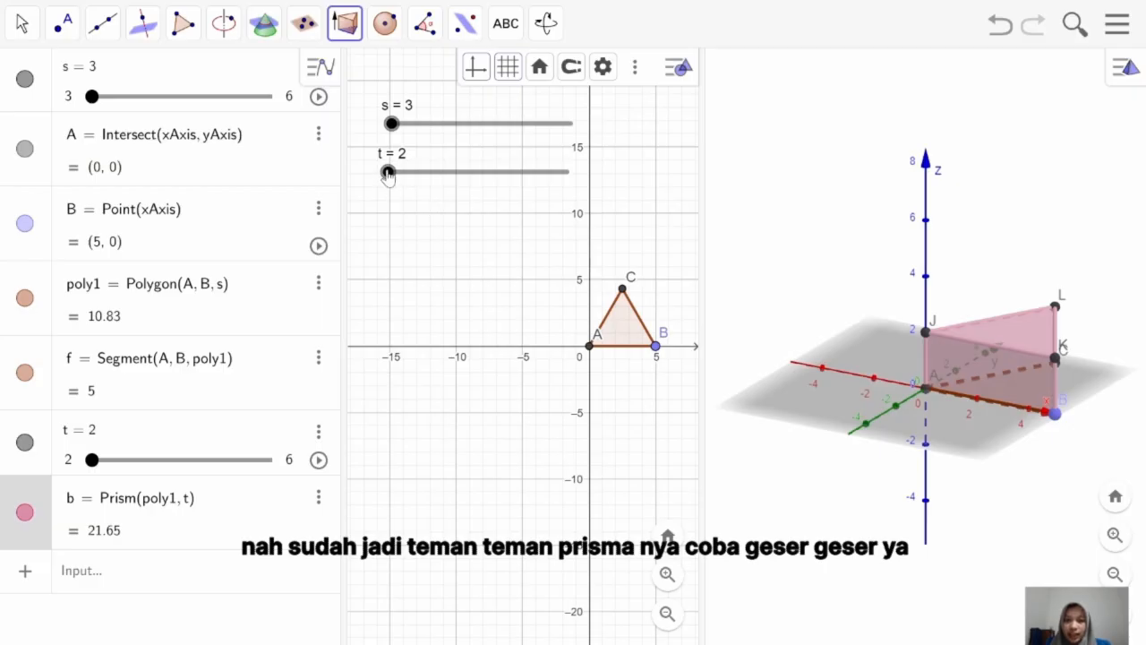
Step: Change the prism's shape by setting slider t to 2.5 and slider s to 5
{"action": "left_click_drag", "start_coordinate": [388, 175], "coordinate": [412, 220]}
{"action": "left_click_drag", "start_coordinate": [391, 124], "coordinate": [516, 142]}
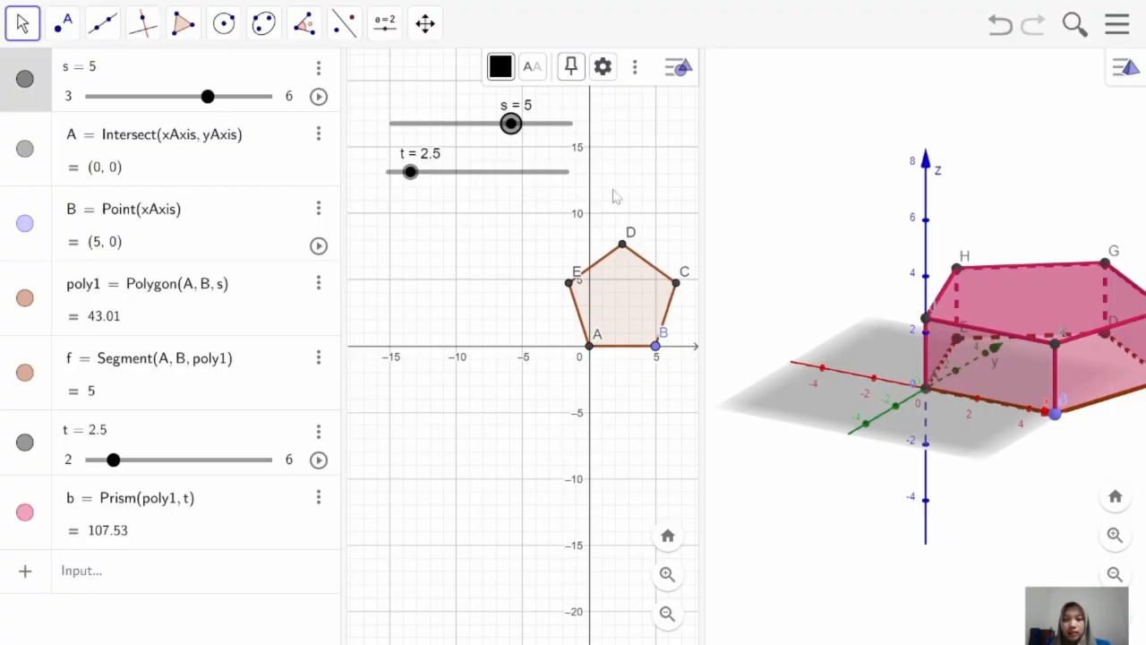
{"action": "left_click", "coordinate": [1114, 574]}
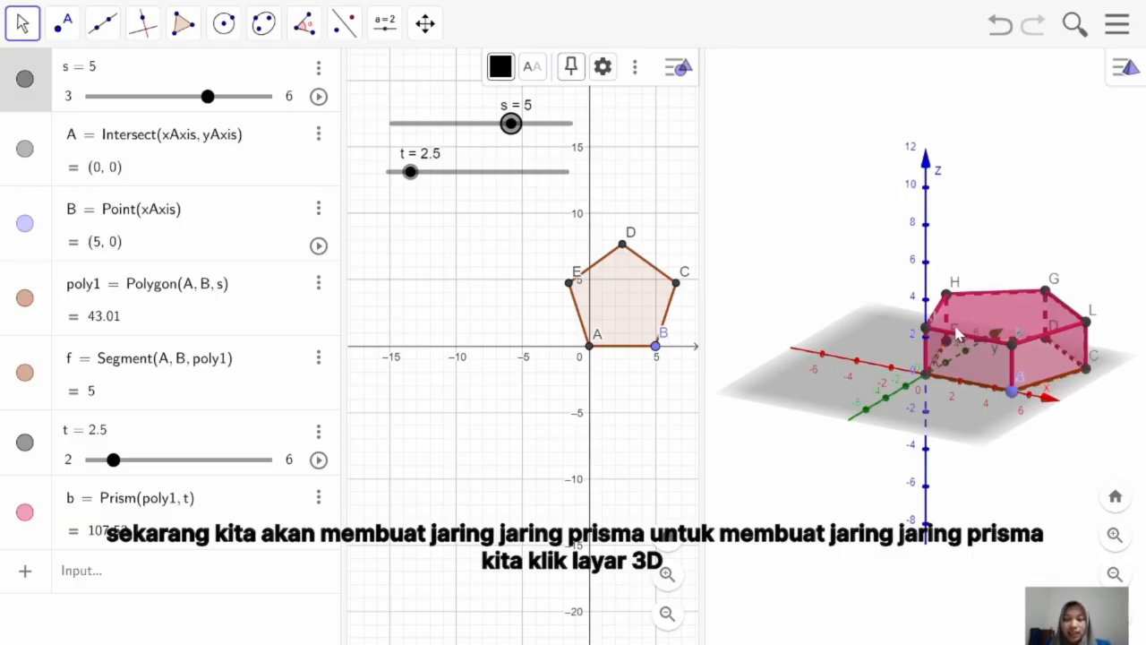
Step: Create the net of the pentagonal prism in the 3D view with the Net tool
{"action": "left_click", "coordinate": [778, 133]}
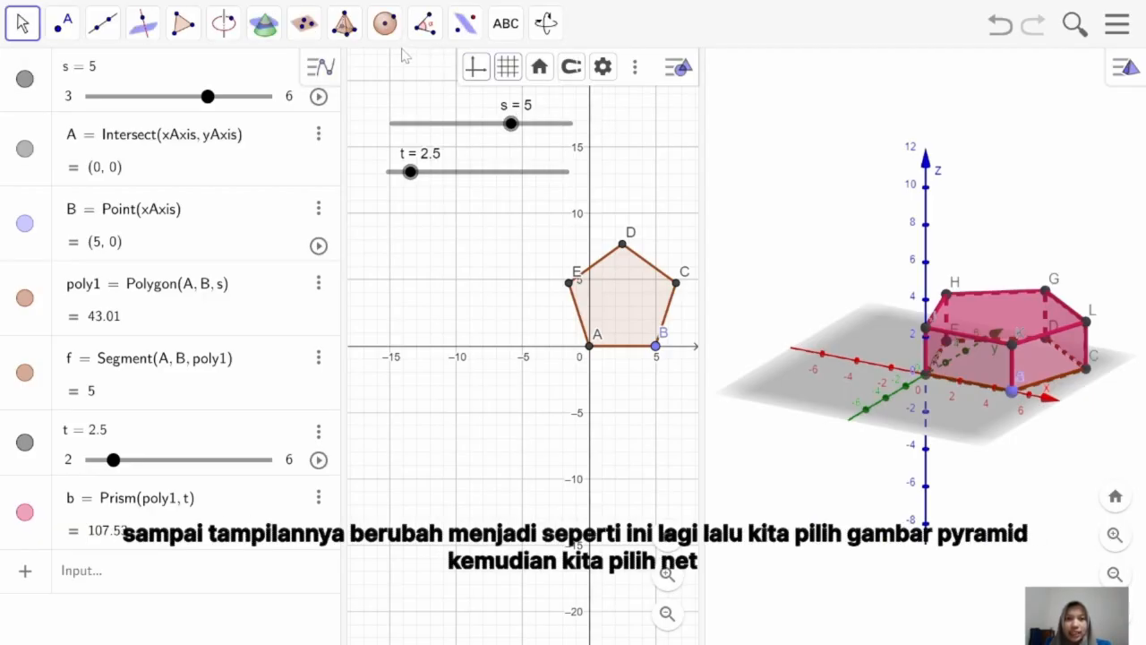
{"action": "left_click", "coordinate": [344, 27]}
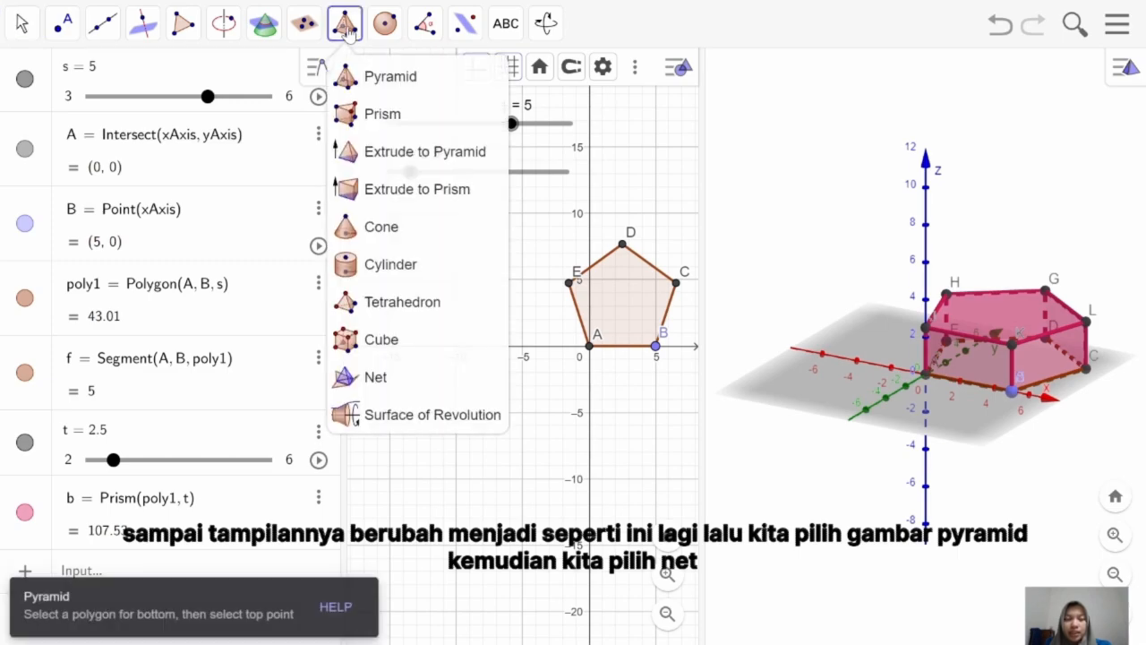
{"action": "left_click", "coordinate": [369, 377]}
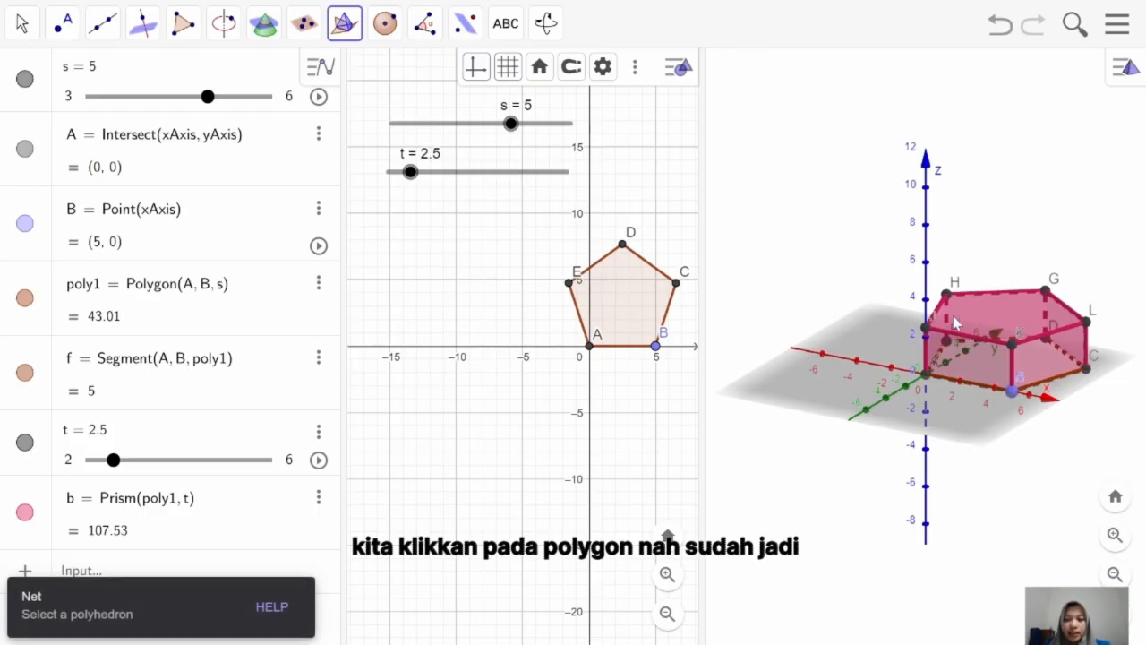
{"action": "left_click", "coordinate": [979, 333]}
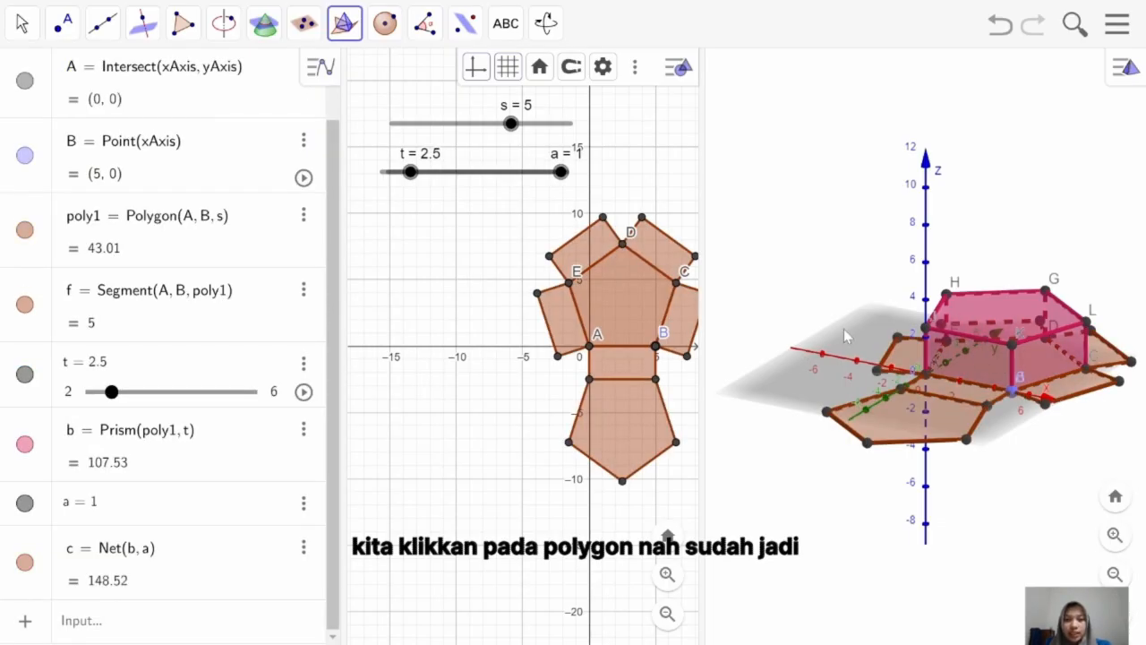
Step: Reposition slider a just below slider t and test folding the net by moving a to 0.79 and back to 1
{"action": "left_click", "coordinate": [561, 173]}
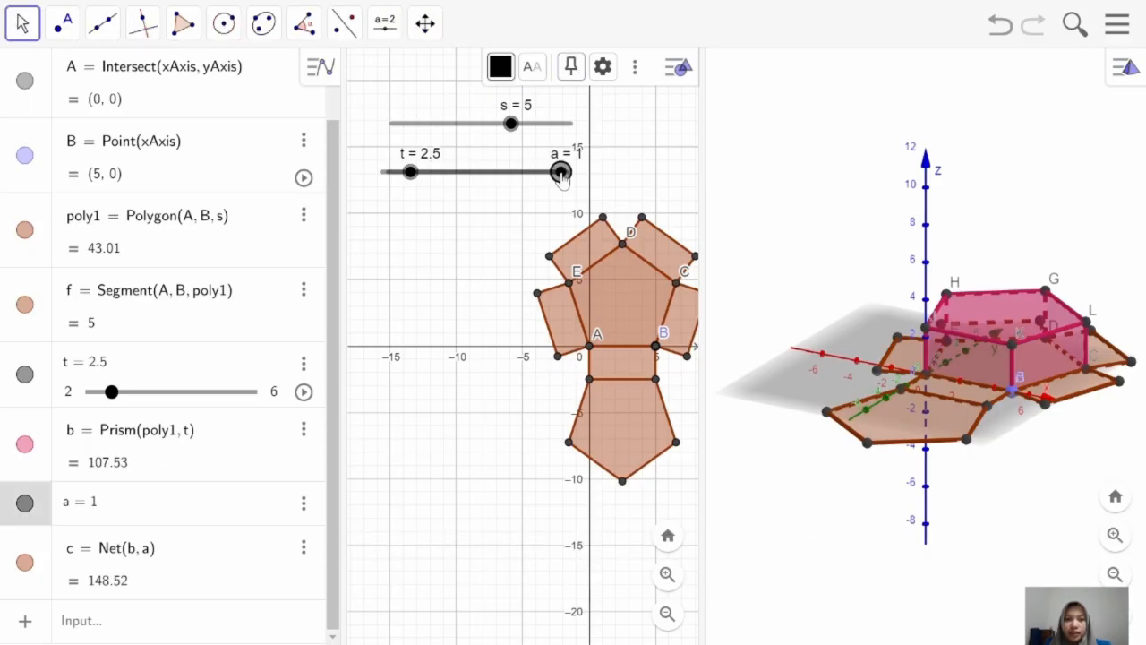
{"action": "left_click_drag", "start_coordinate": [561, 176], "coordinate": [546, 206]}
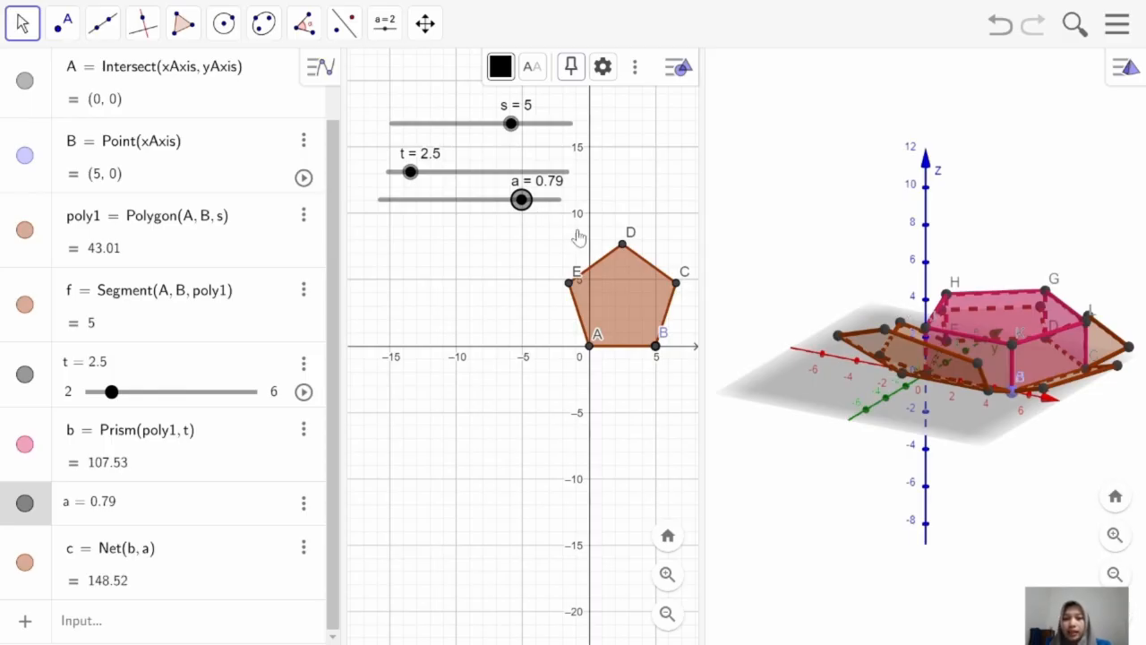
{"action": "left_click_drag", "start_coordinate": [520, 207], "coordinate": [582, 230]}
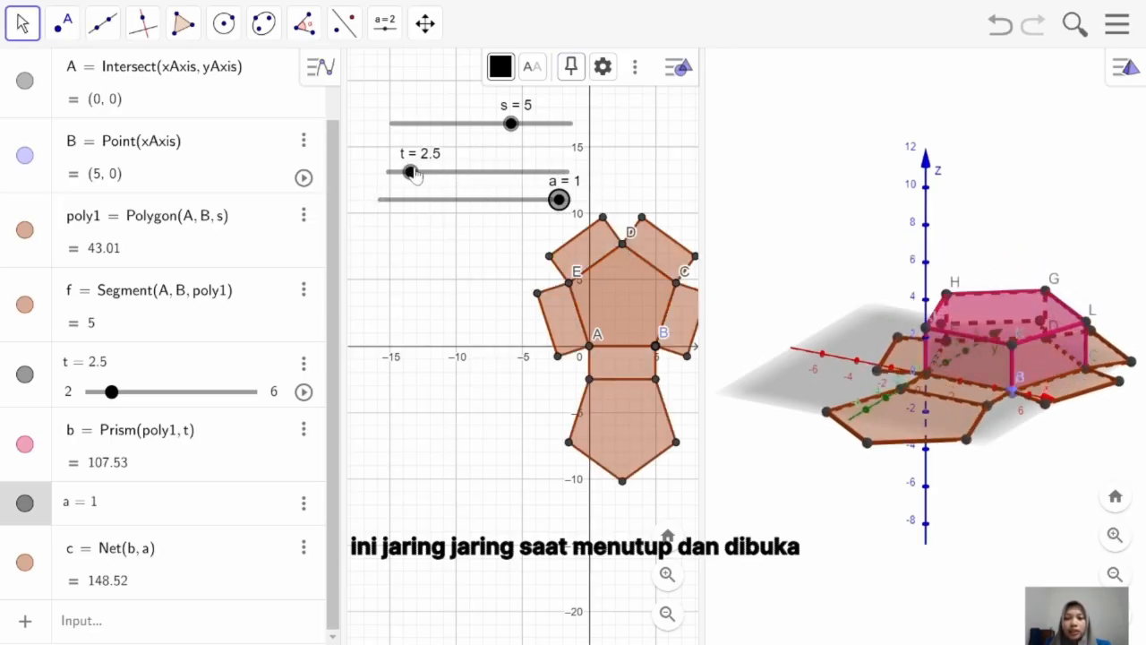
Step: Raise the prism and its net's side faces by setting slider t to 6
{"action": "left_click_drag", "start_coordinate": [414, 173], "coordinate": [576, 183]}
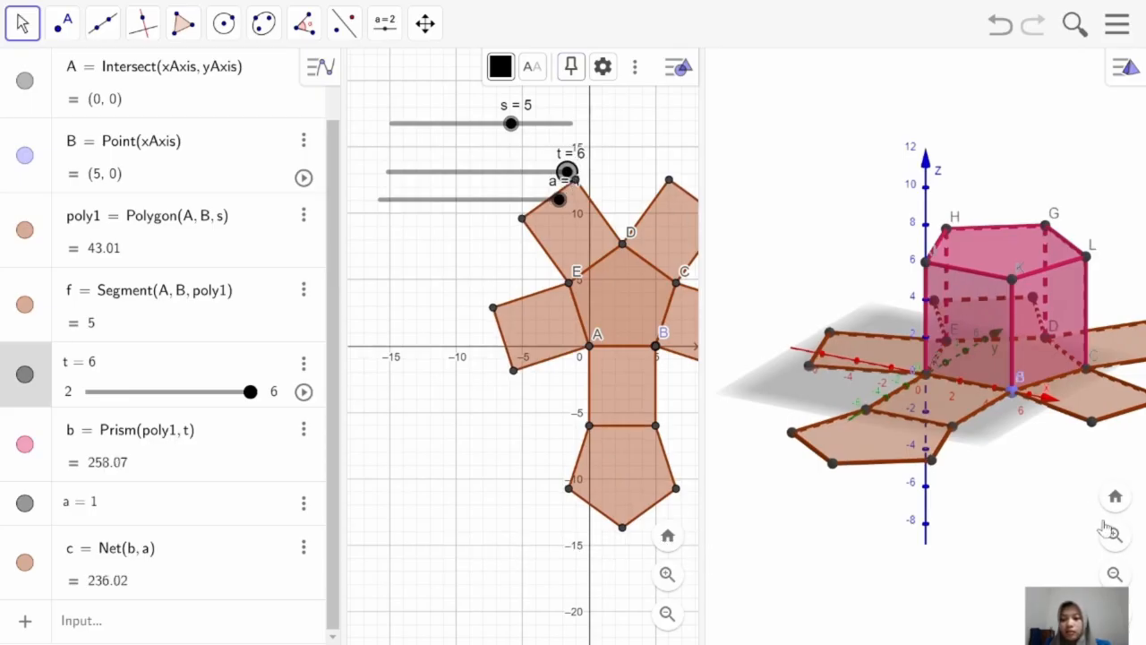
{"action": "left_click", "coordinate": [1115, 574]}
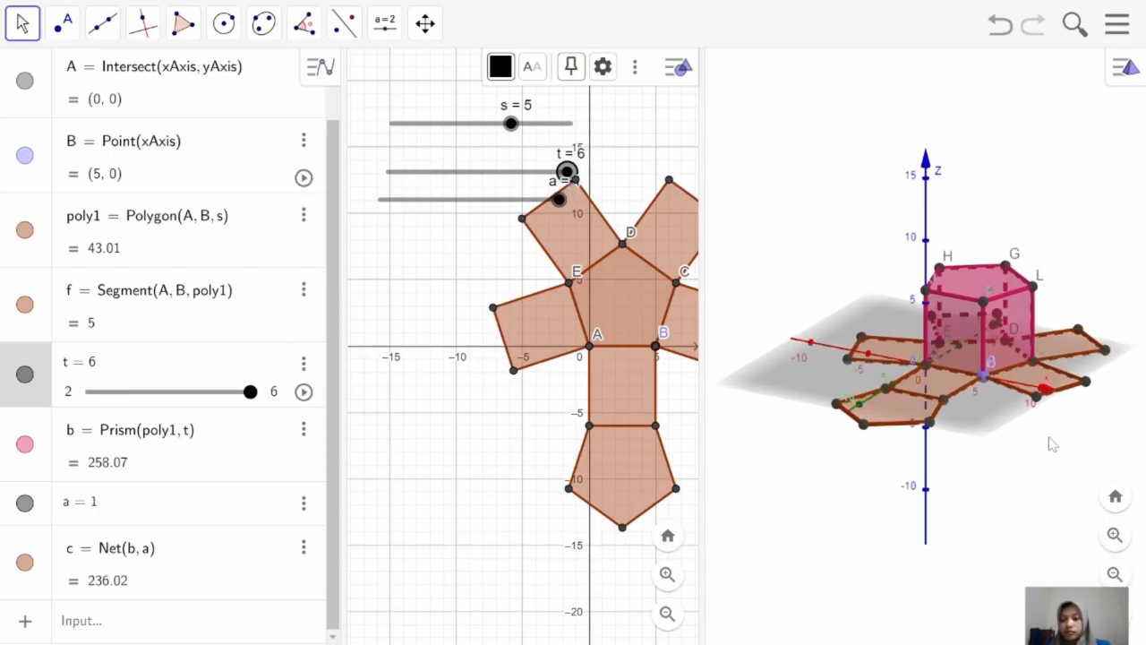
{"action": "scroll", "coordinate": [1010, 424], "scroll_direction": "up", "scroll_amount": 3}
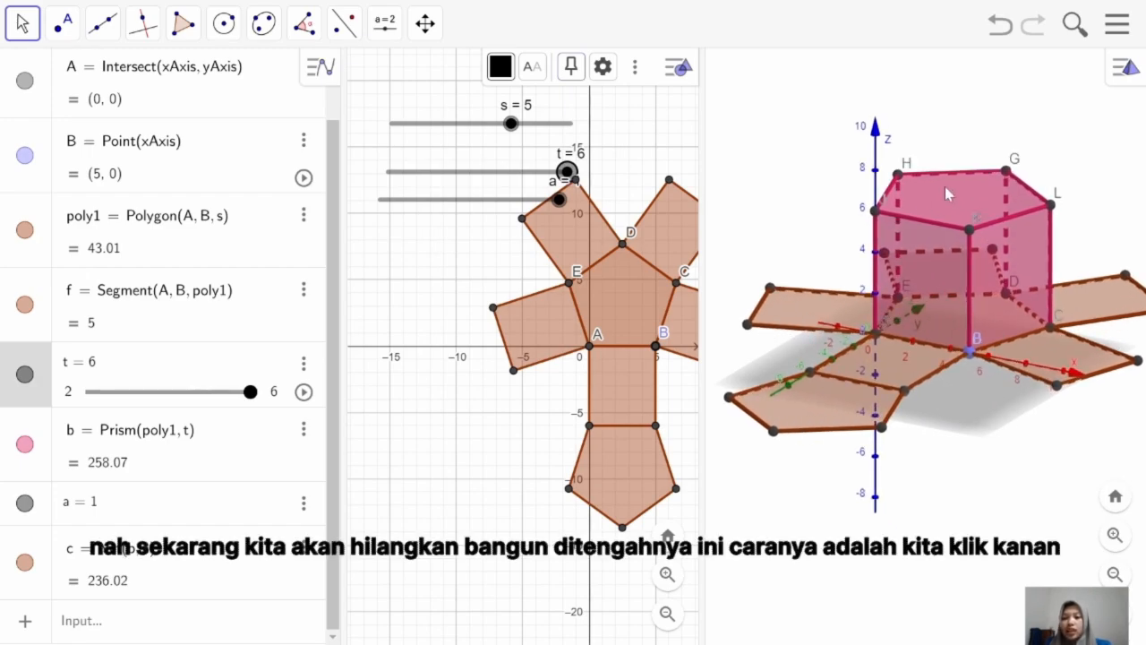
Step: Hide the prism's top edge KL and vertical edge CL in the 3D view
{"action": "left_click", "coordinate": [1022, 221]}
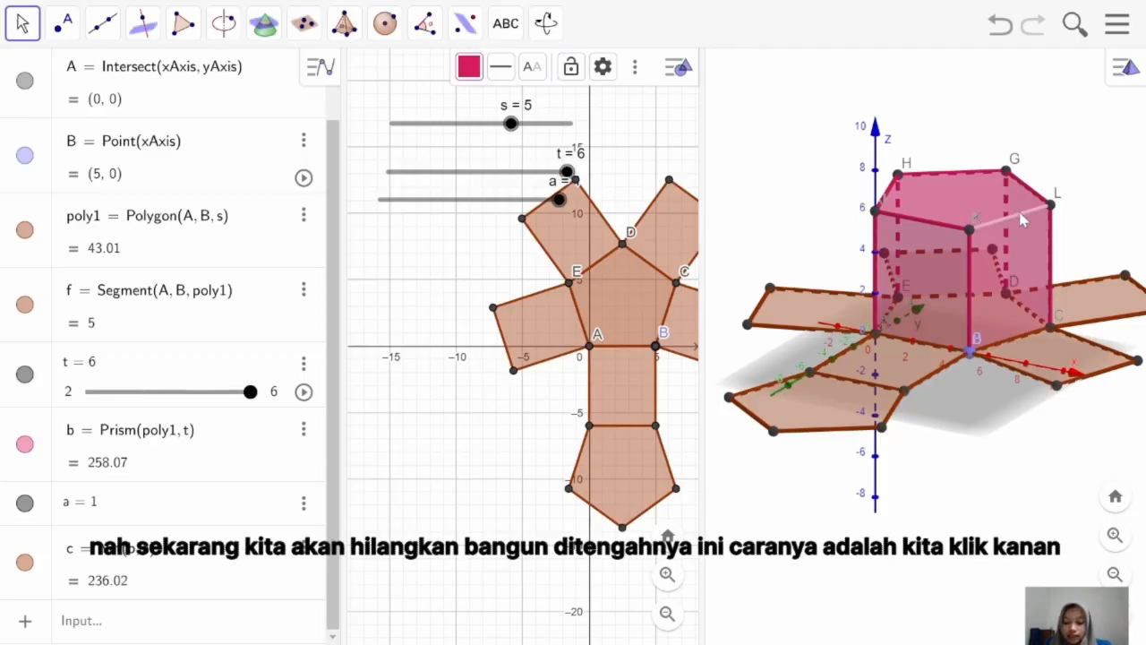
{"action": "right_click", "coordinate": [1022, 221]}
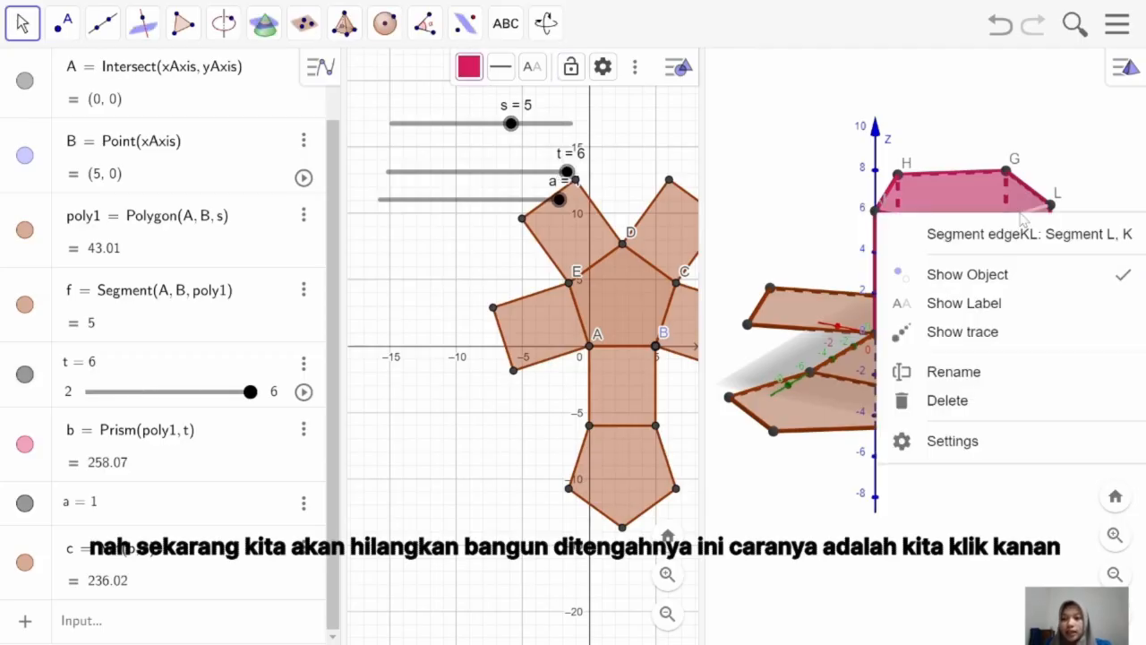
{"action": "left_click", "coordinate": [1001, 276]}
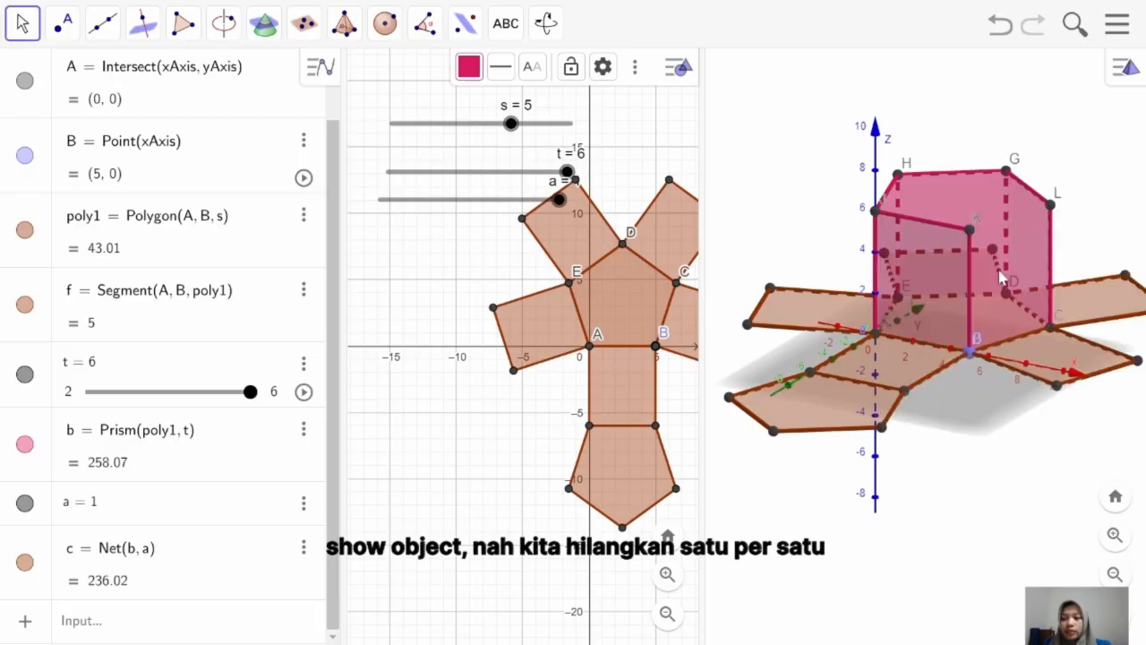
{"action": "right_click", "coordinate": [1053, 254]}
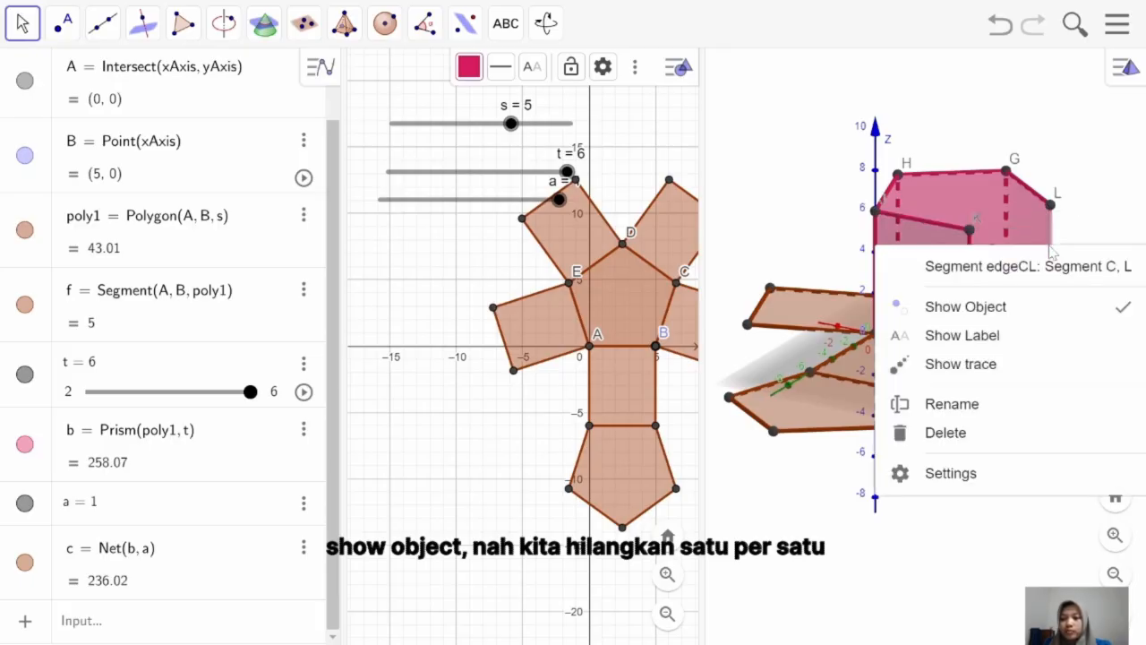
{"action": "left_click", "coordinate": [1014, 307]}
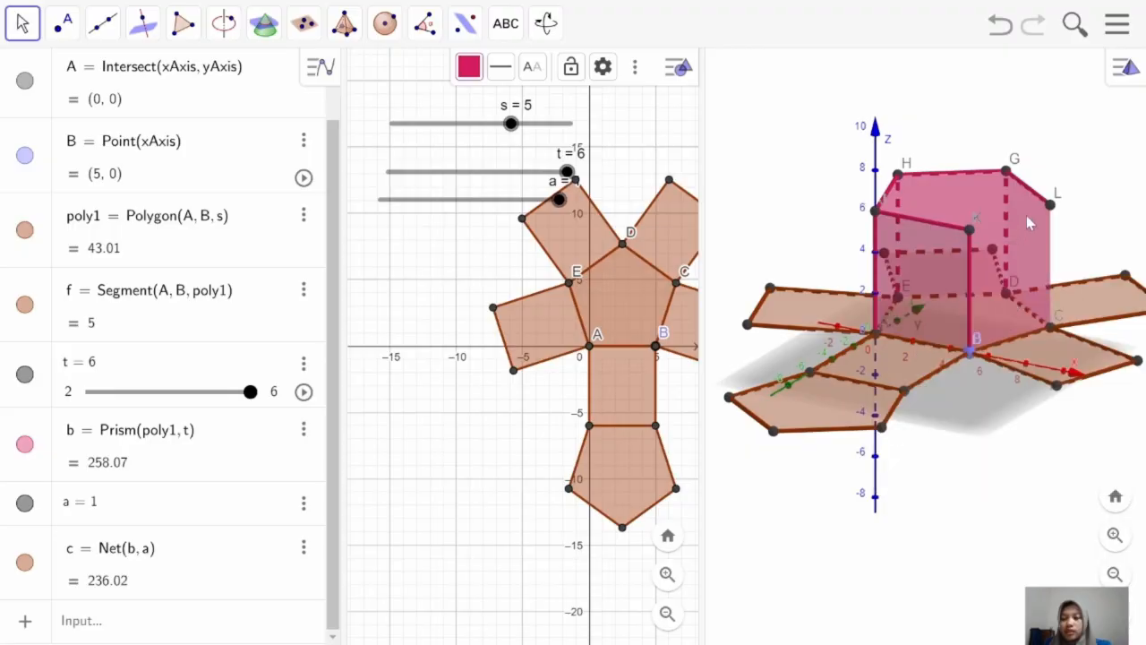
Step: Hide the prism's top vertices L and G and the top edge LG between them in the 3D view
{"action": "left_click", "coordinate": [1052, 205]}
{"action": "right_click", "coordinate": [1054, 208]}
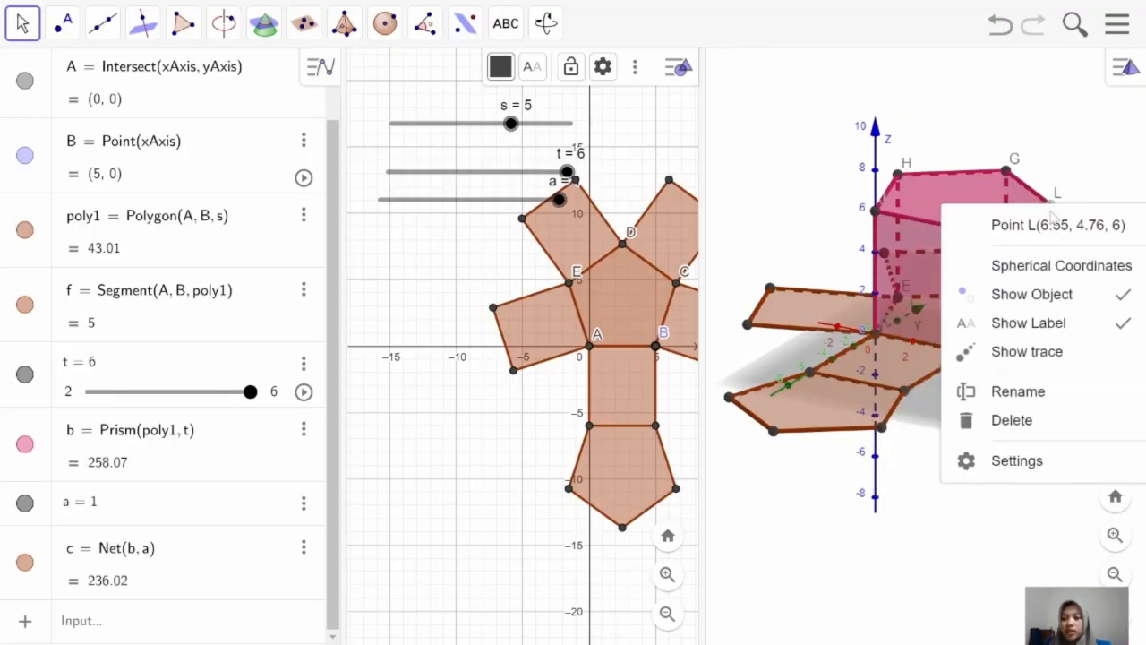
{"action": "left_click", "coordinate": [1031, 294]}
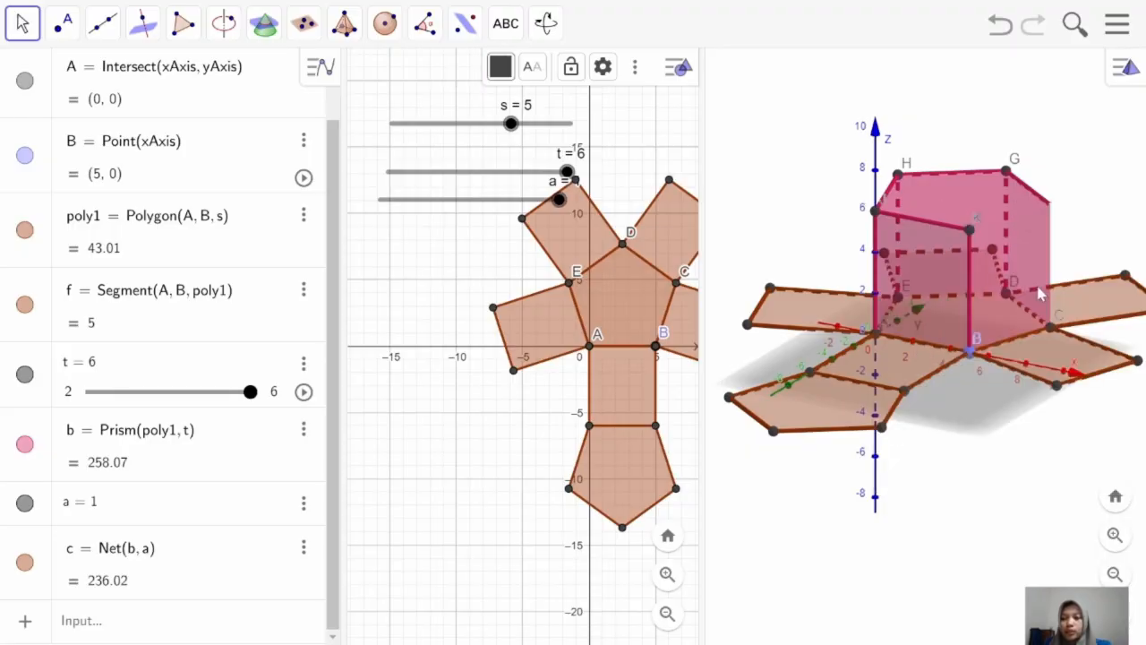
{"action": "left_click", "coordinate": [1029, 192]}
{"action": "right_click", "coordinate": [1029, 192]}
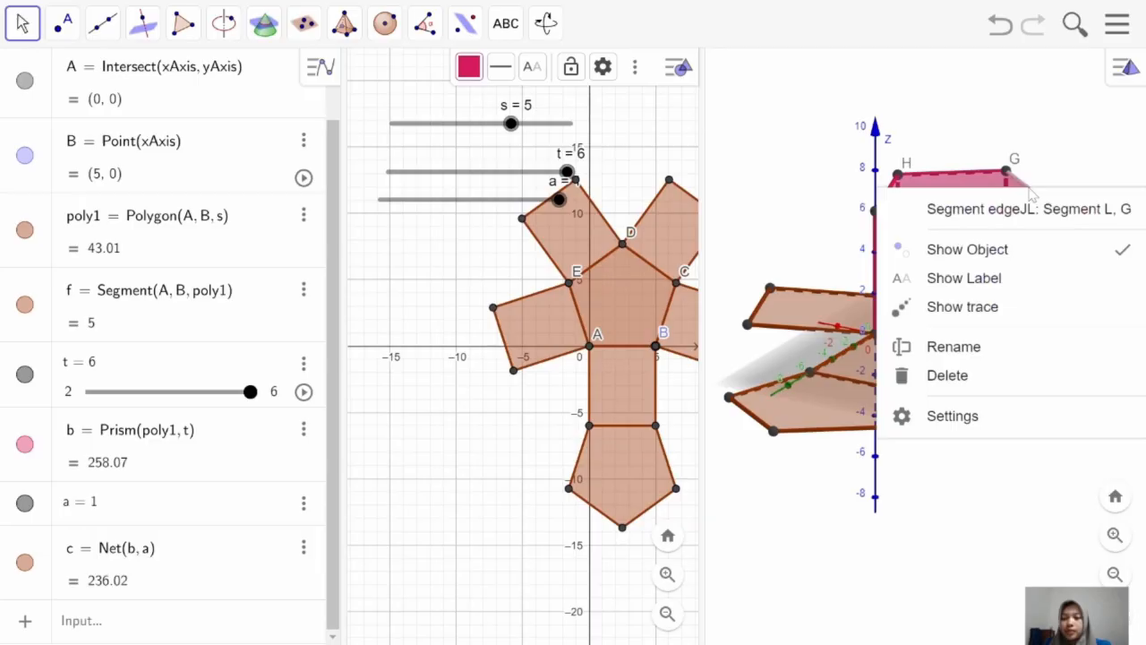
{"action": "left_click", "coordinate": [1001, 258]}
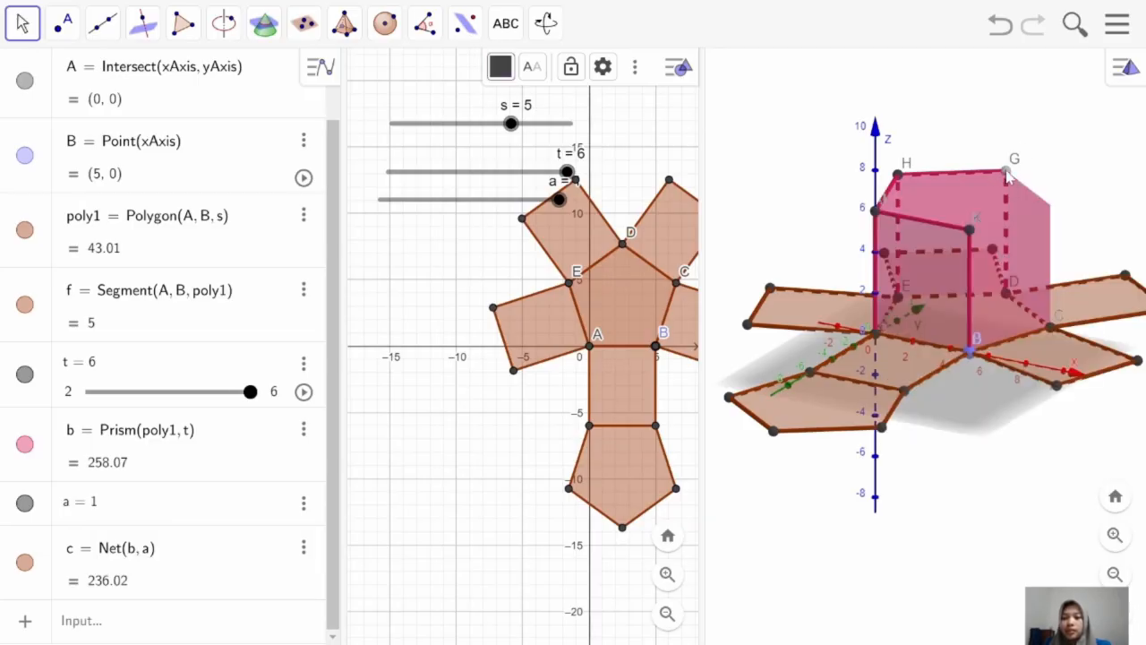
{"action": "right_click", "coordinate": [1007, 172]}
{"action": "left_click", "coordinate": [1014, 260]}
Step: Hide the prism's remaining top edges GH, HJ and JK in the 3D view
{"action": "left_click", "coordinate": [942, 173]}
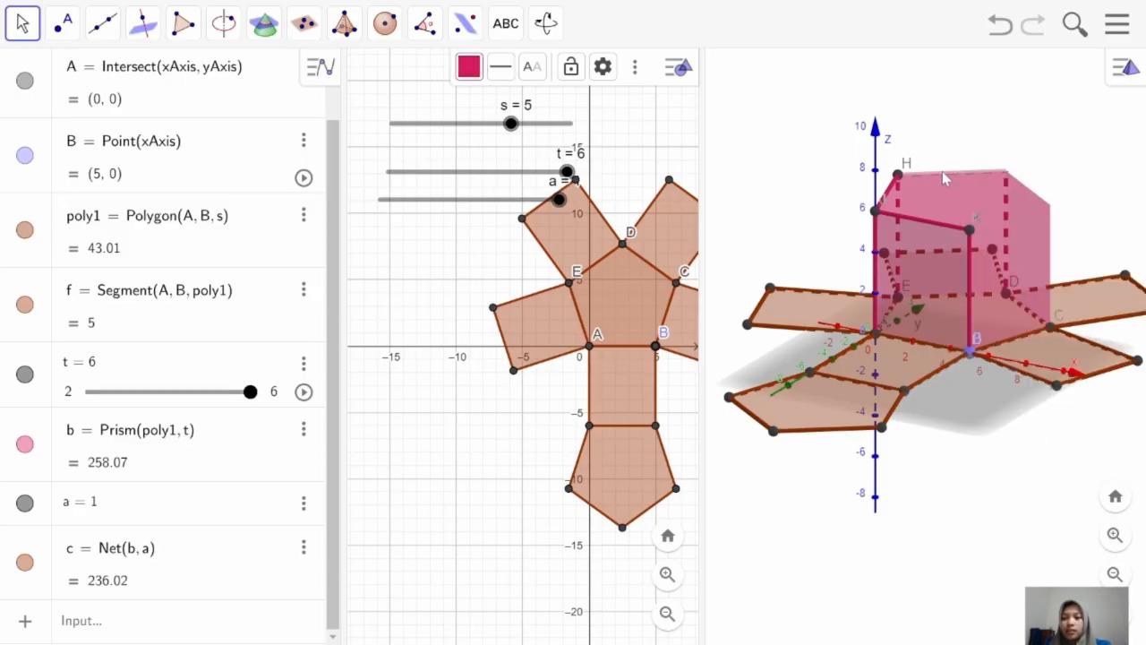
{"action": "right_click", "coordinate": [942, 173]}
{"action": "left_click", "coordinate": [962, 234]}
{"action": "right_click", "coordinate": [889, 198]}
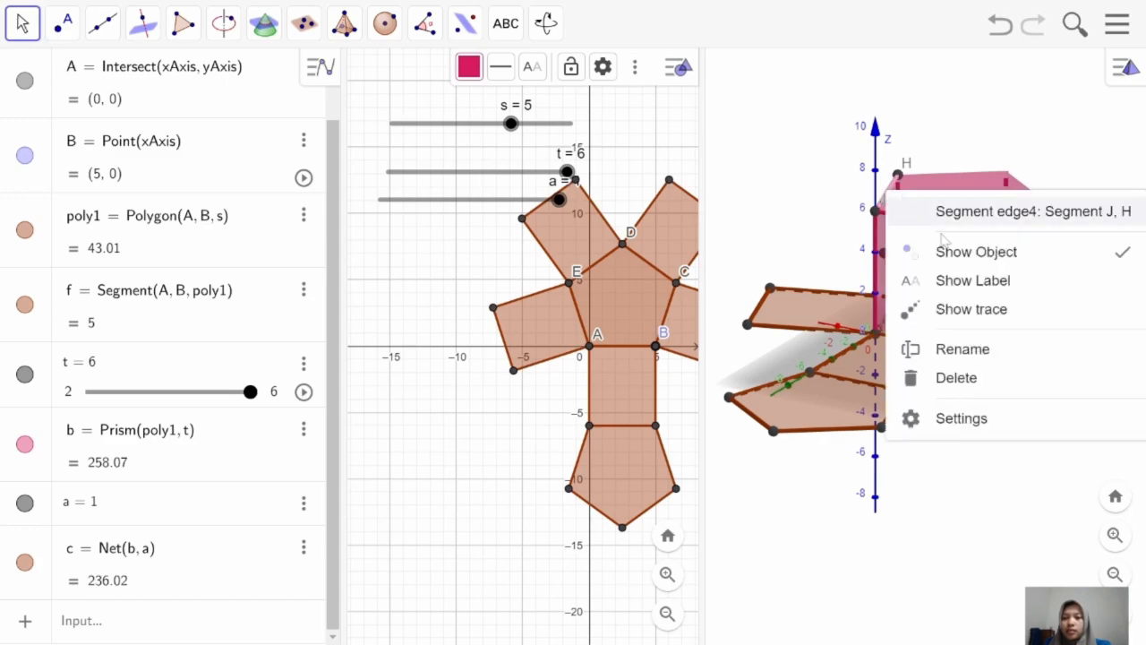
{"action": "left_click", "coordinate": [955, 250]}
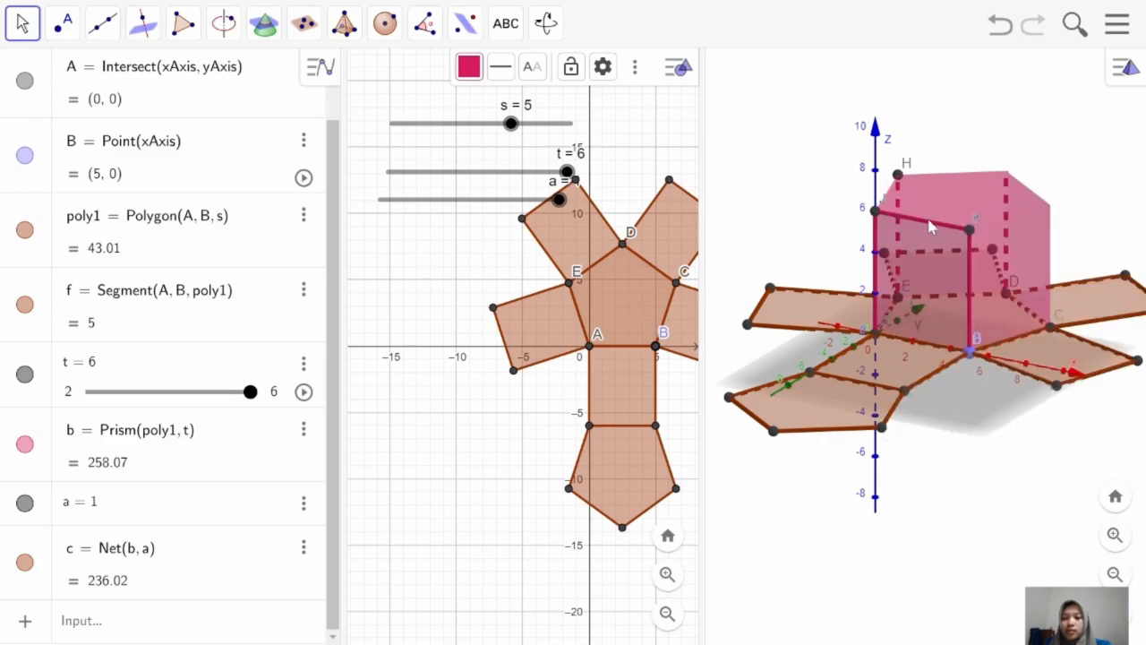
{"action": "right_click", "coordinate": [929, 228]}
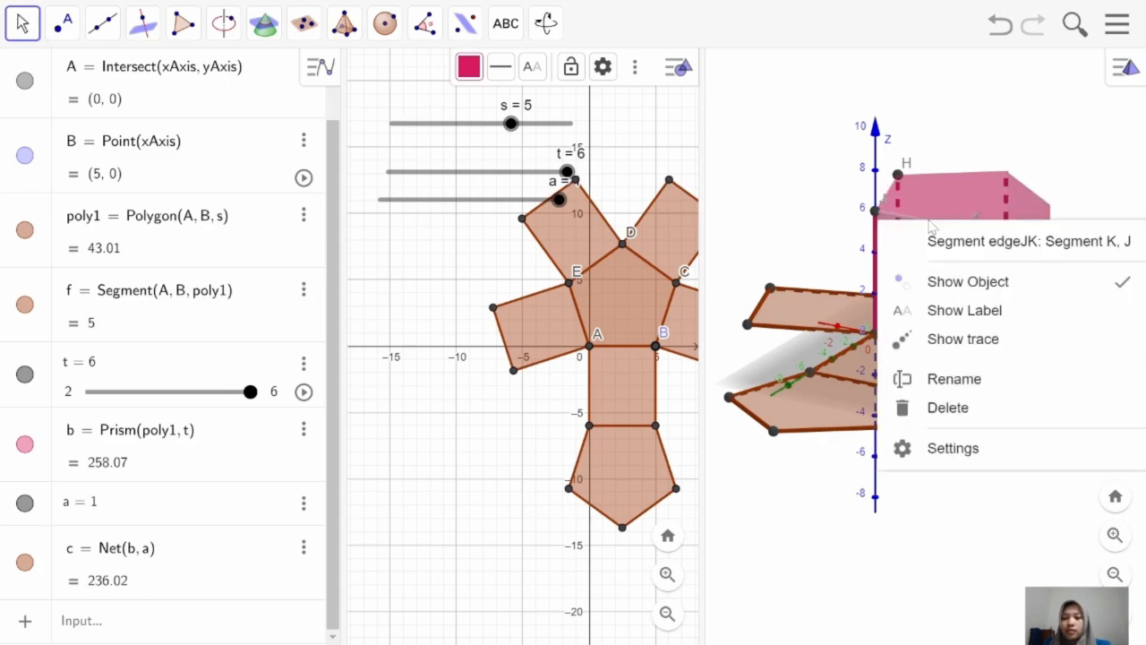
{"action": "left_click", "coordinate": [958, 281]}
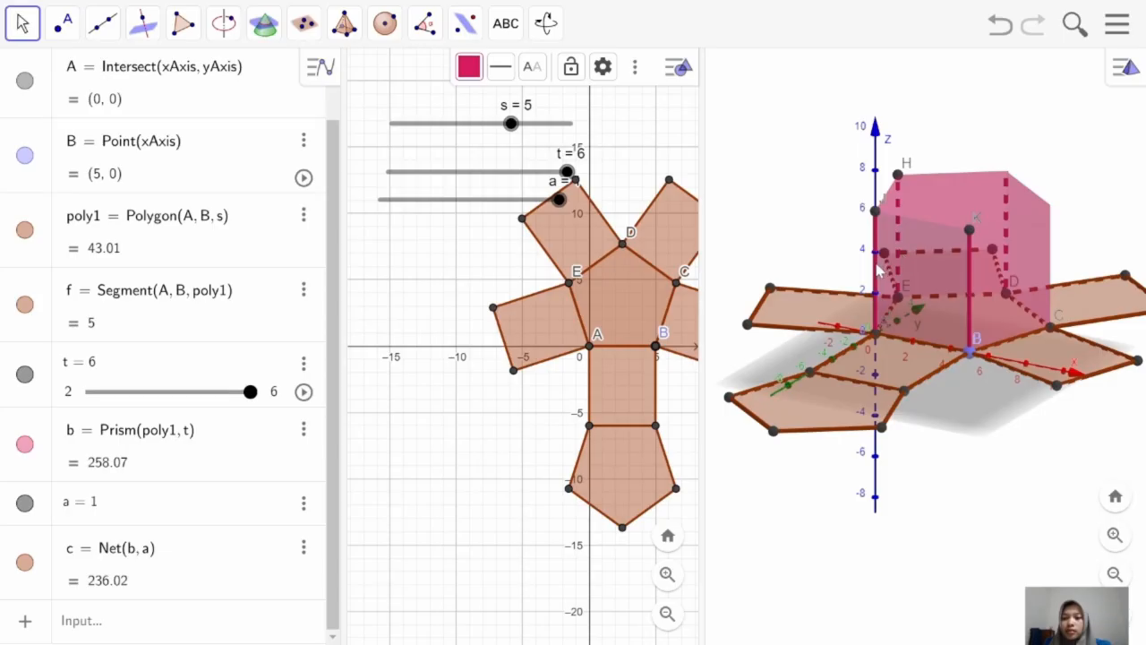
Step: Hide the prism's front vertical edges AJ and BK in the 3D view
{"action": "right_click", "coordinate": [876, 265]}
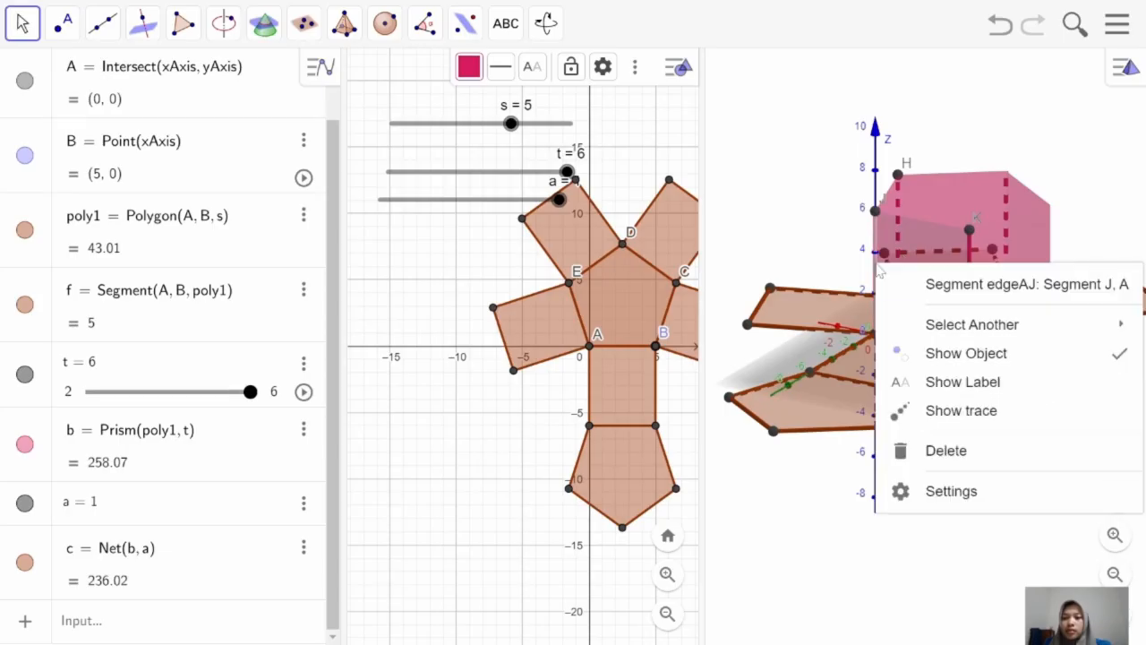
{"action": "left_click", "coordinate": [969, 352]}
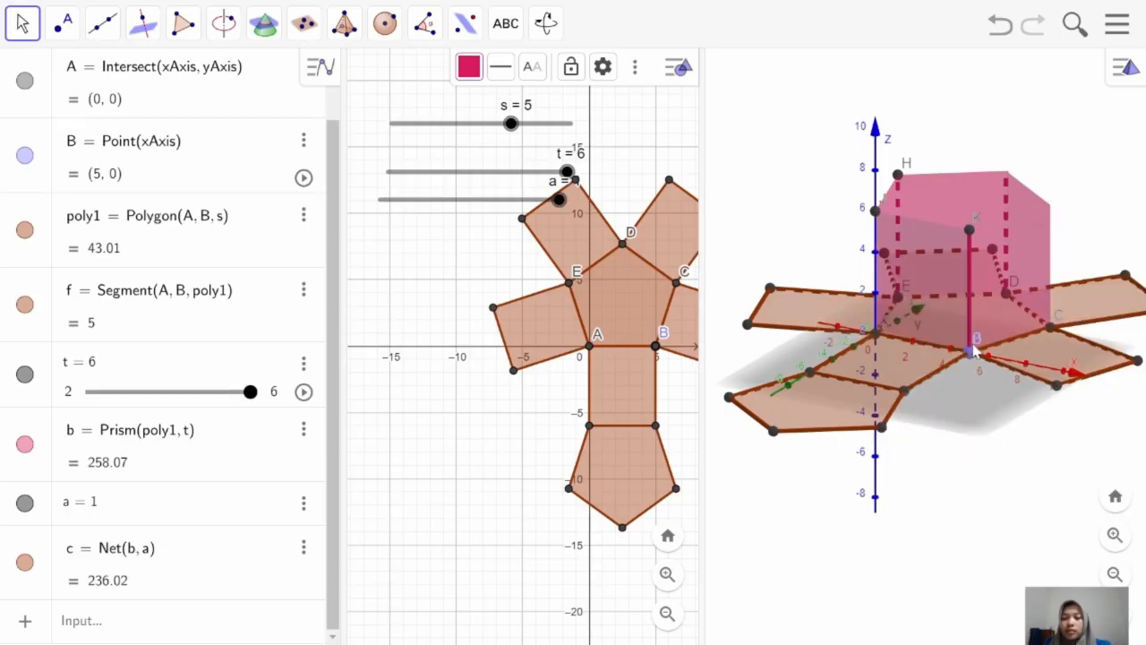
{"action": "right_click", "coordinate": [969, 287]}
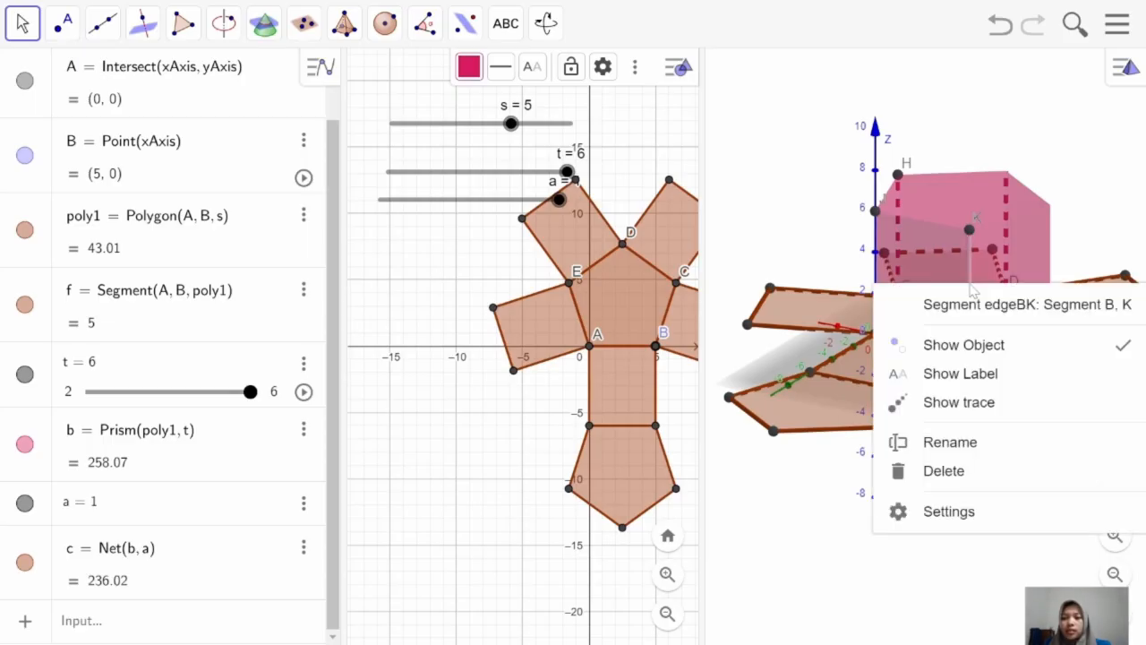
{"action": "left_click", "coordinate": [979, 344]}
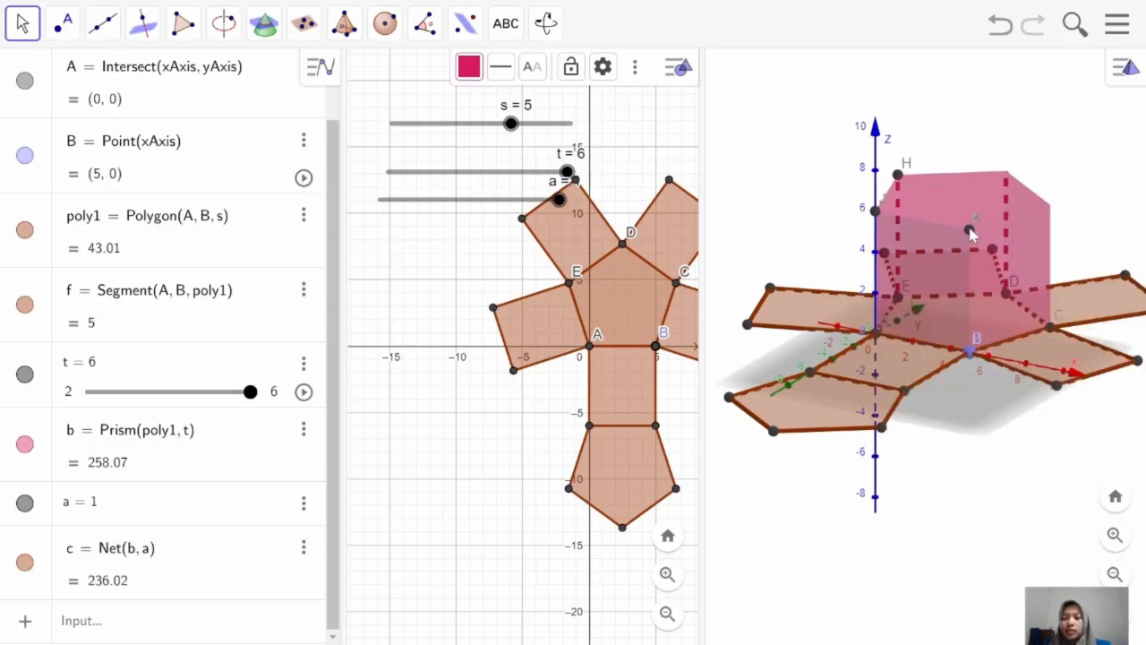
Step: Hide the prism's remaining top vertices K, H and J in the 3D view
{"action": "right_click", "coordinate": [972, 231]}
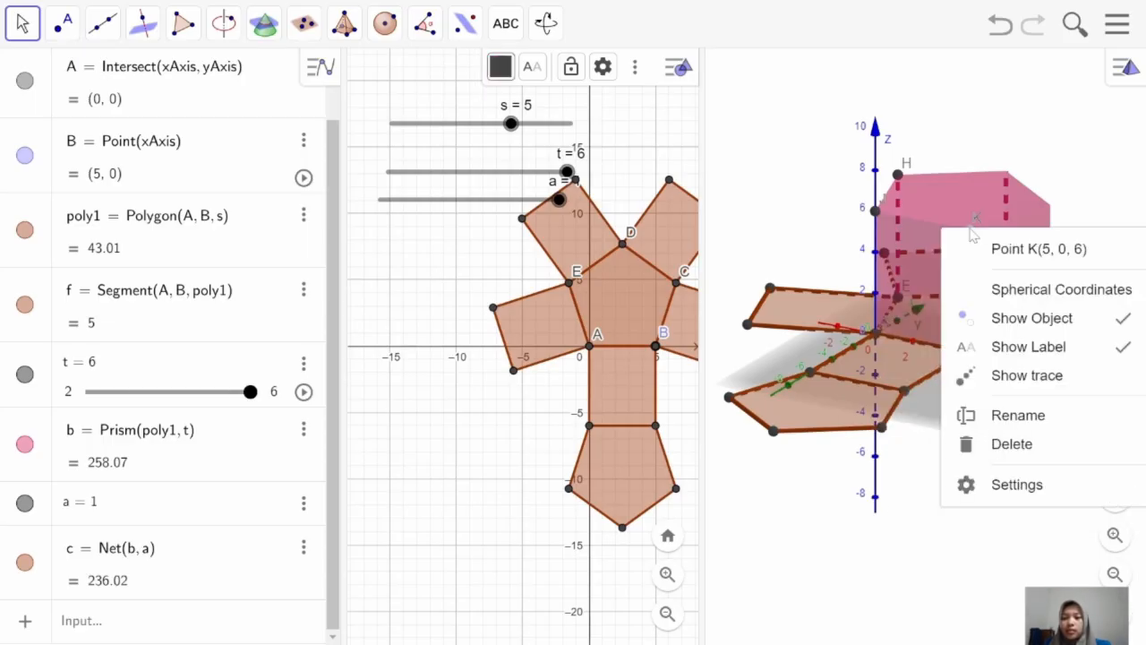
{"action": "left_click", "coordinate": [1010, 319]}
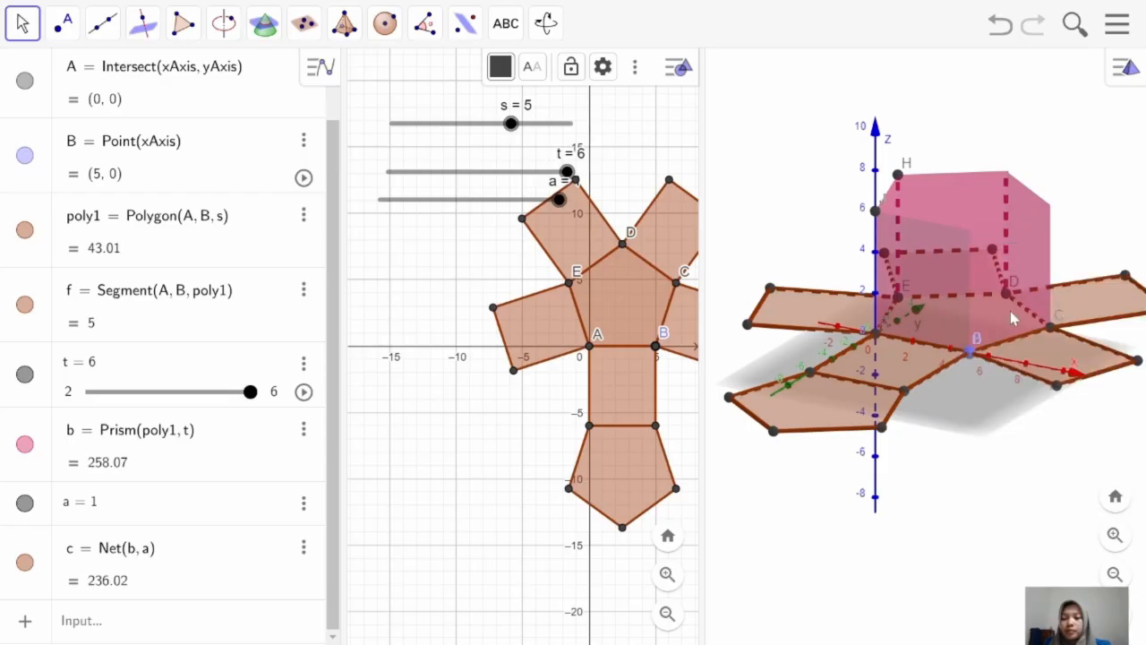
{"action": "right_click", "coordinate": [898, 175]}
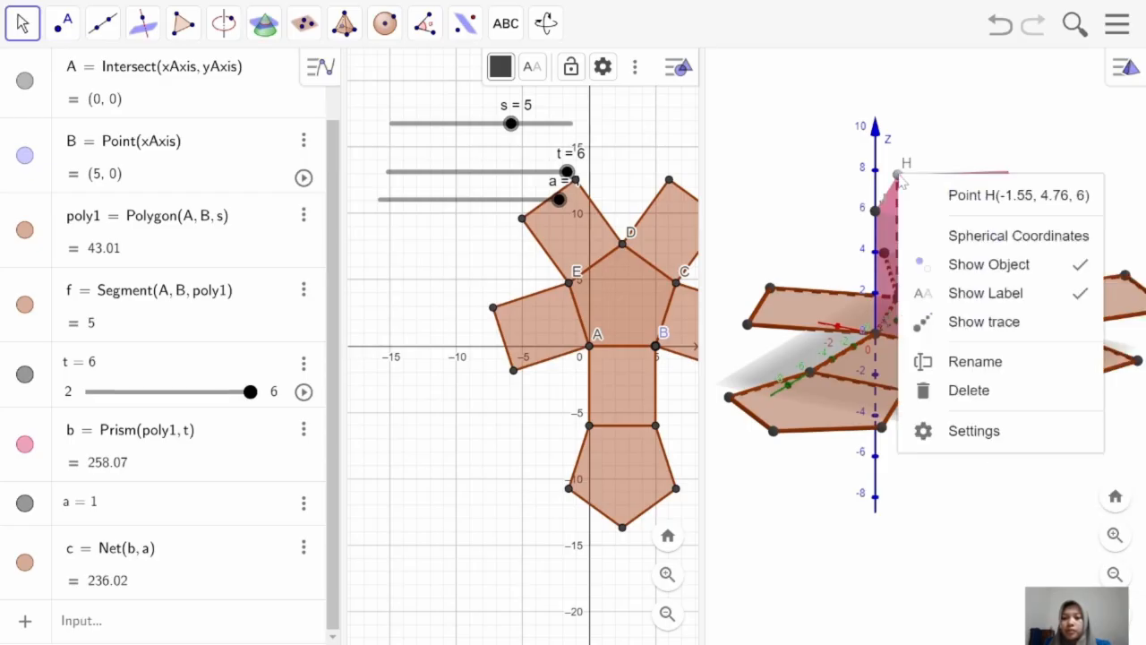
{"action": "left_click", "coordinate": [978, 260]}
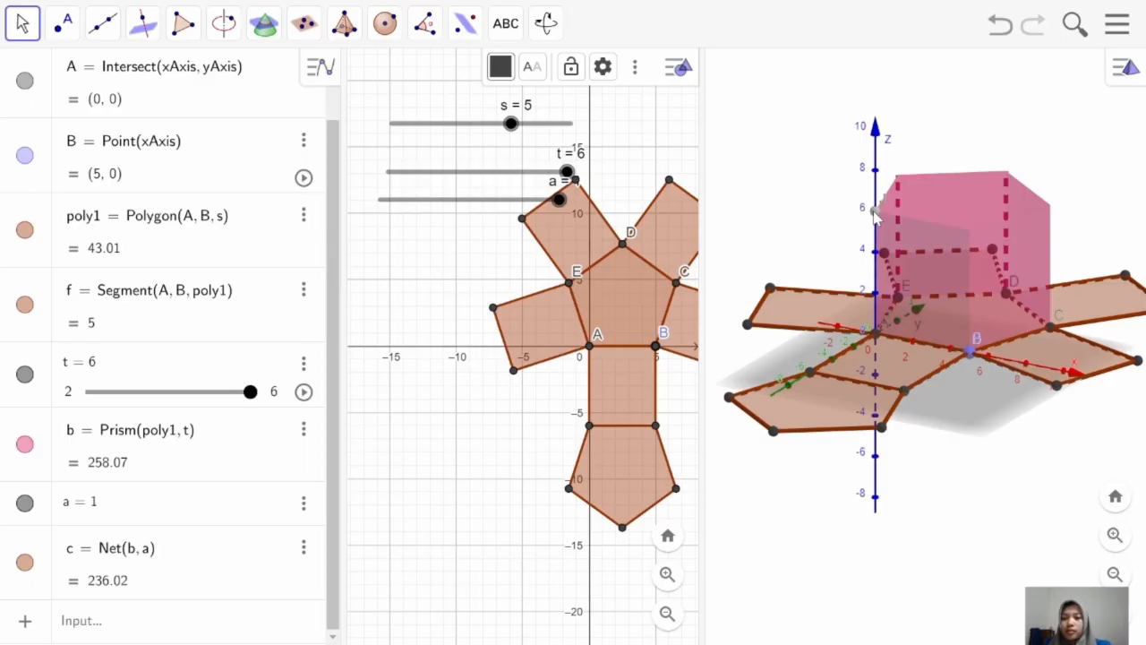
{"action": "right_click", "coordinate": [875, 213]}
{"action": "left_click", "coordinate": [896, 299]}
Step: Turn off both the coordinate axes and the base plane in the 3D view
{"action": "left_click", "coordinate": [1119, 72]}
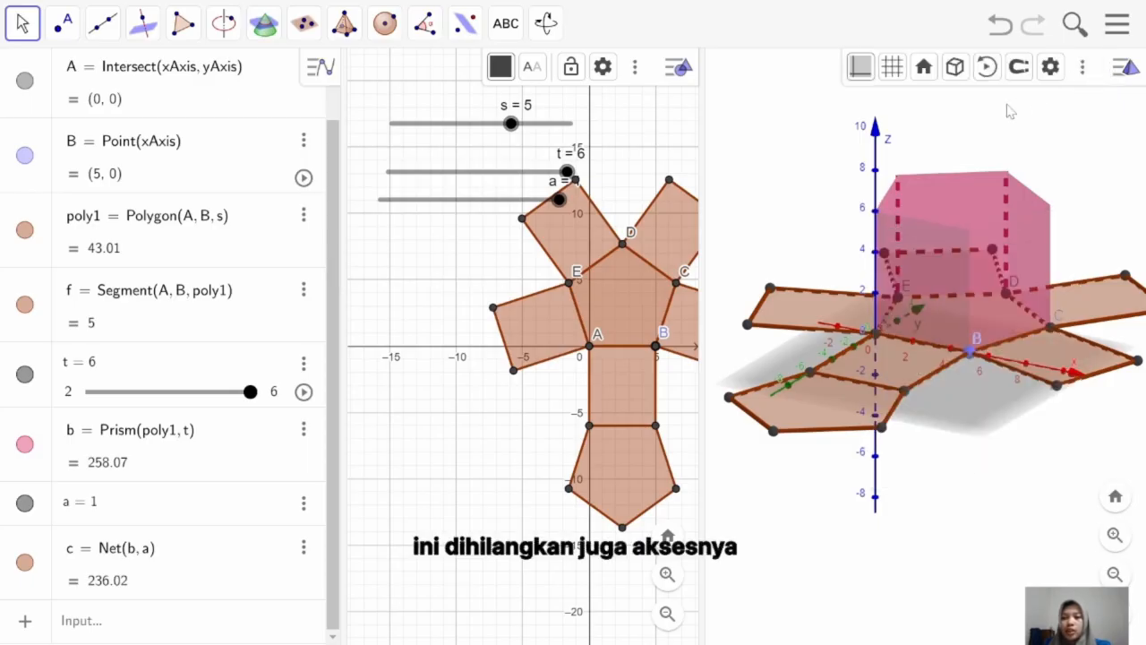
{"action": "left_click", "coordinate": [858, 70]}
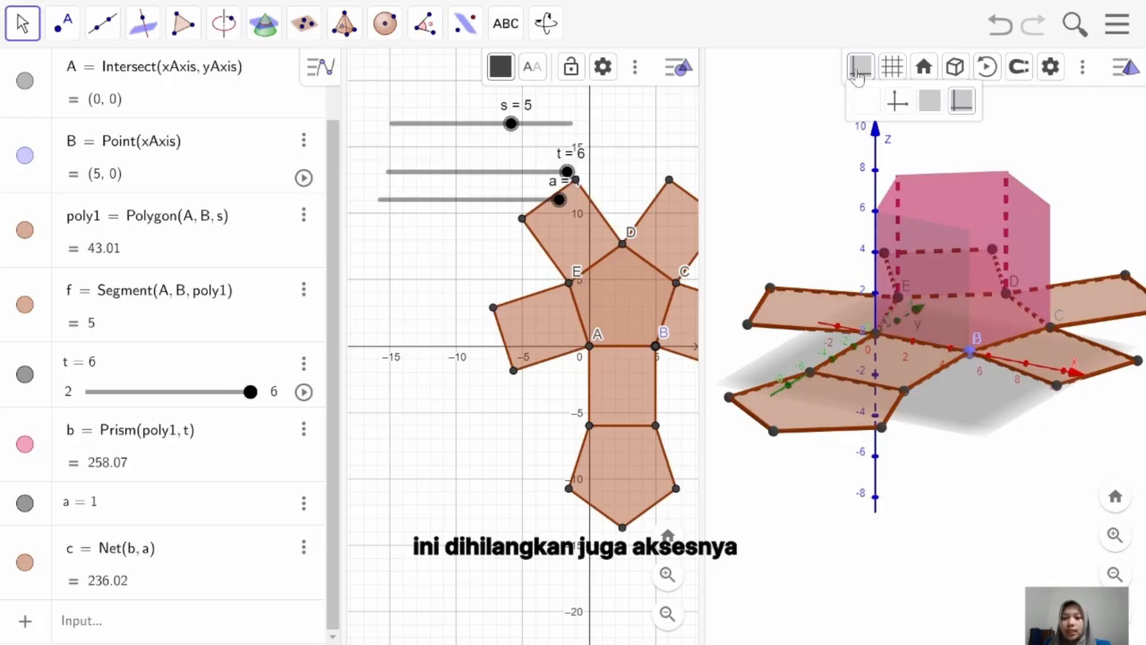
{"action": "left_click", "coordinate": [863, 99]}
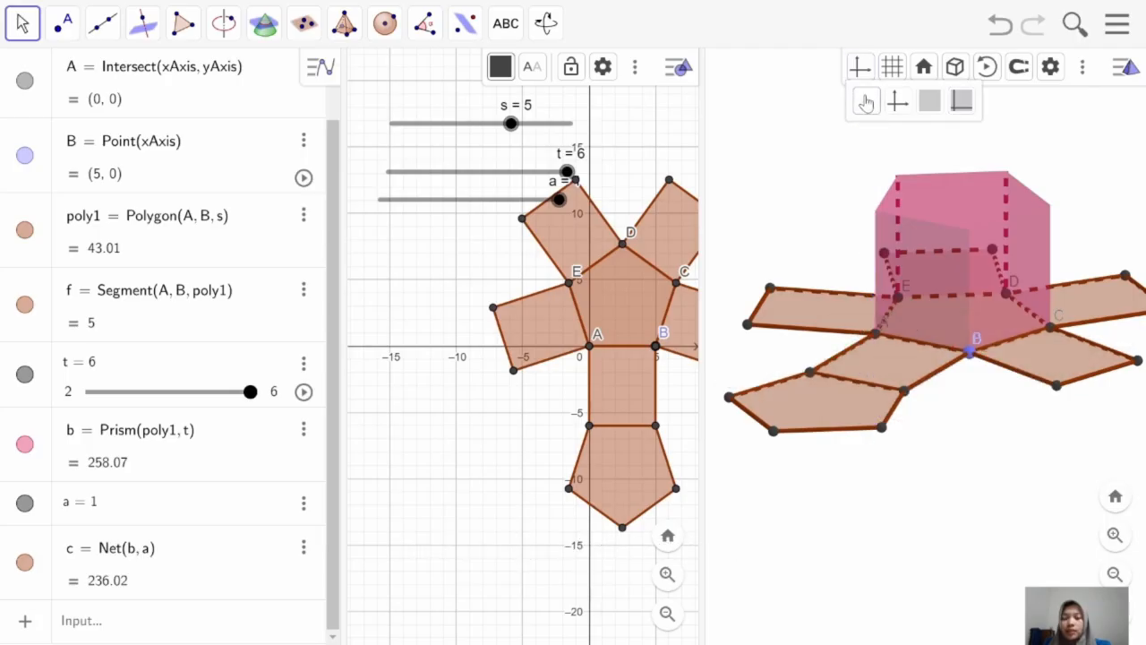
Step: Hide the prism's top pentagon face and its side faces on base edges BC and CD
{"action": "left_click", "coordinate": [1044, 209]}
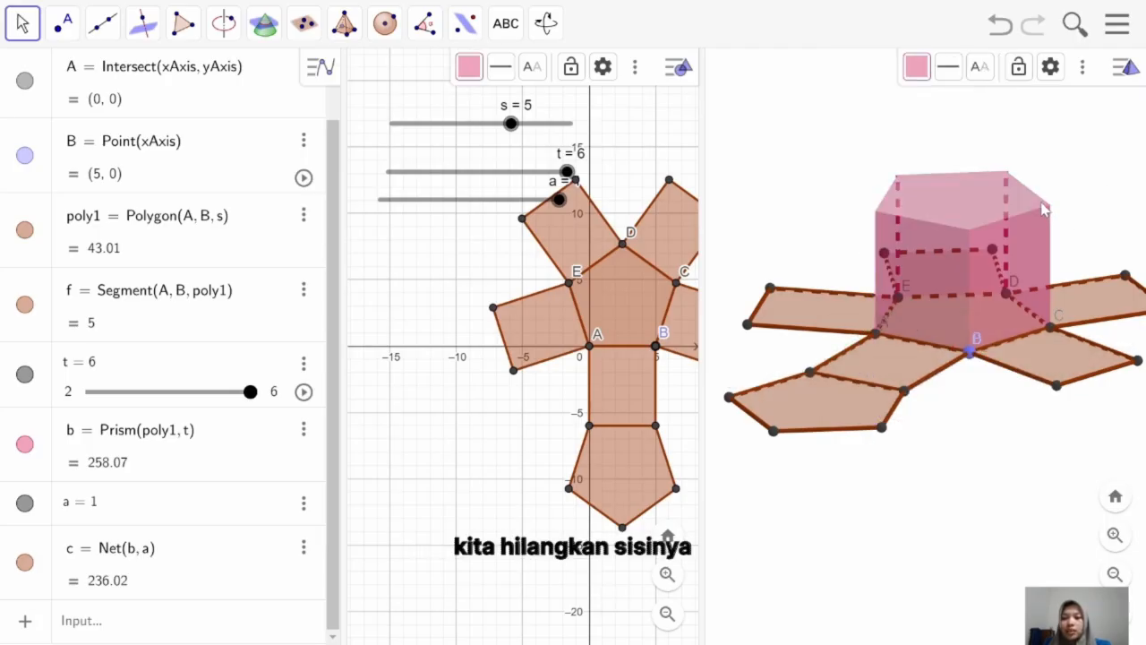
{"action": "right_click", "coordinate": [1044, 209]}
{"action": "left_click", "coordinate": [951, 341]}
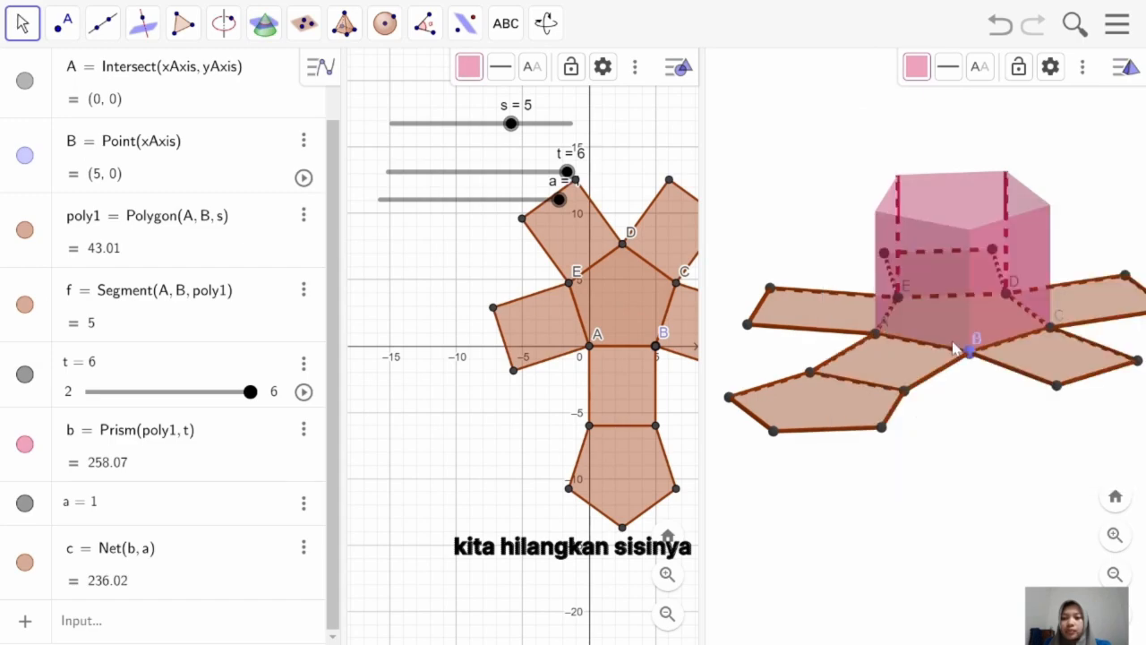
{"action": "right_click", "coordinate": [1044, 235]}
{"action": "left_click", "coordinate": [924, 367]}
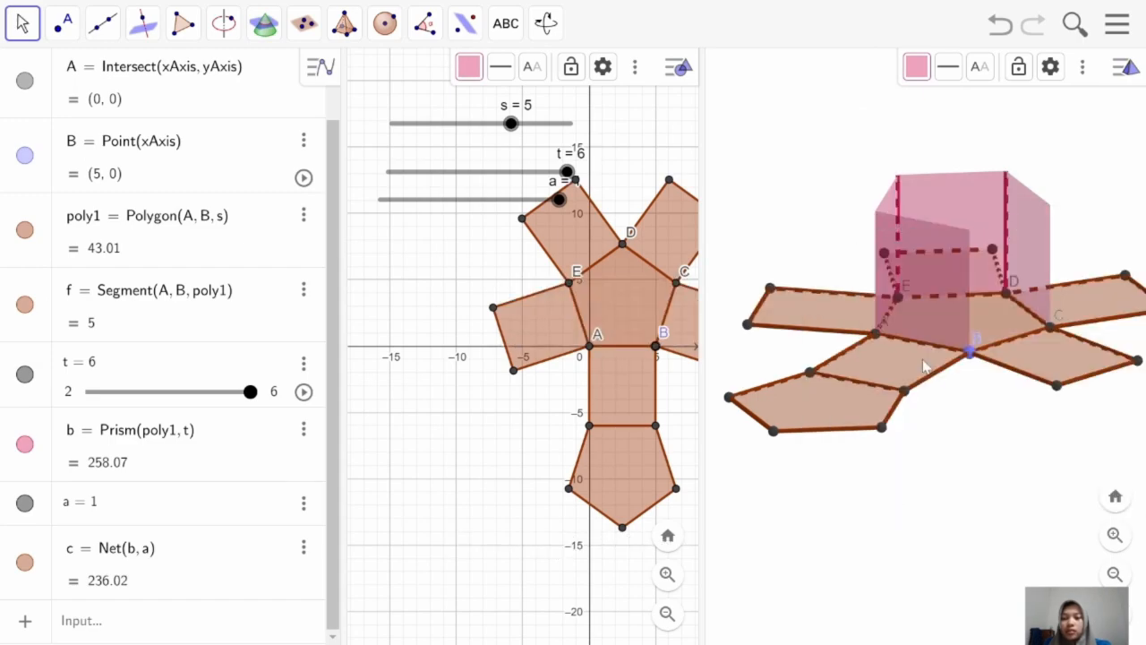
{"action": "right_click", "coordinate": [1029, 217]}
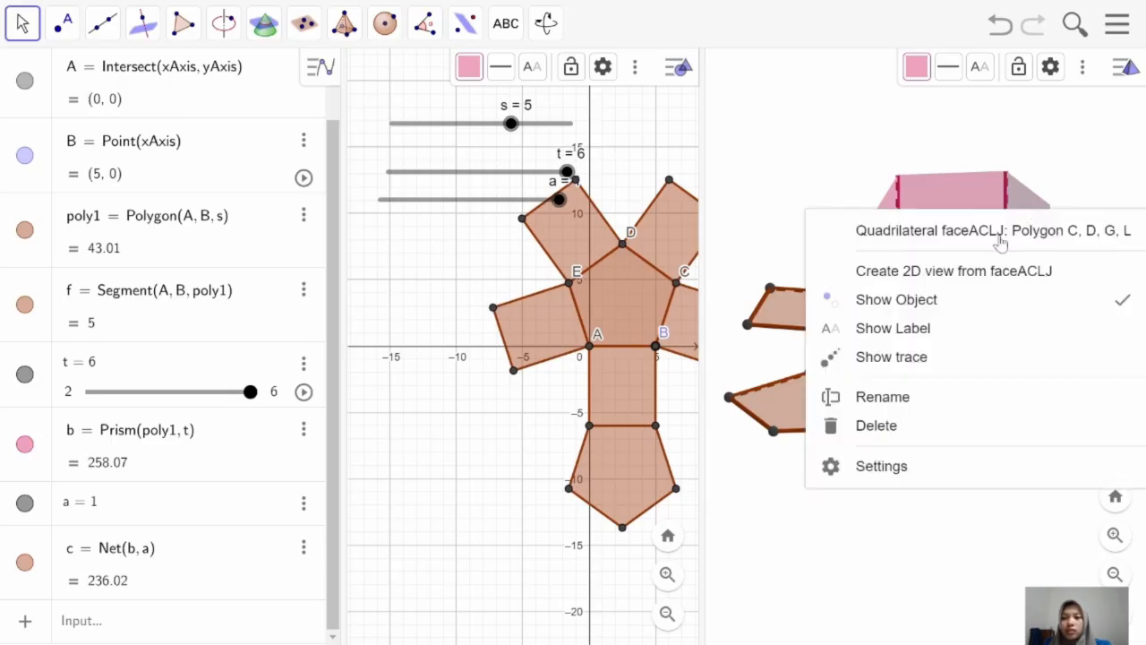
{"action": "left_click", "coordinate": [919, 304]}
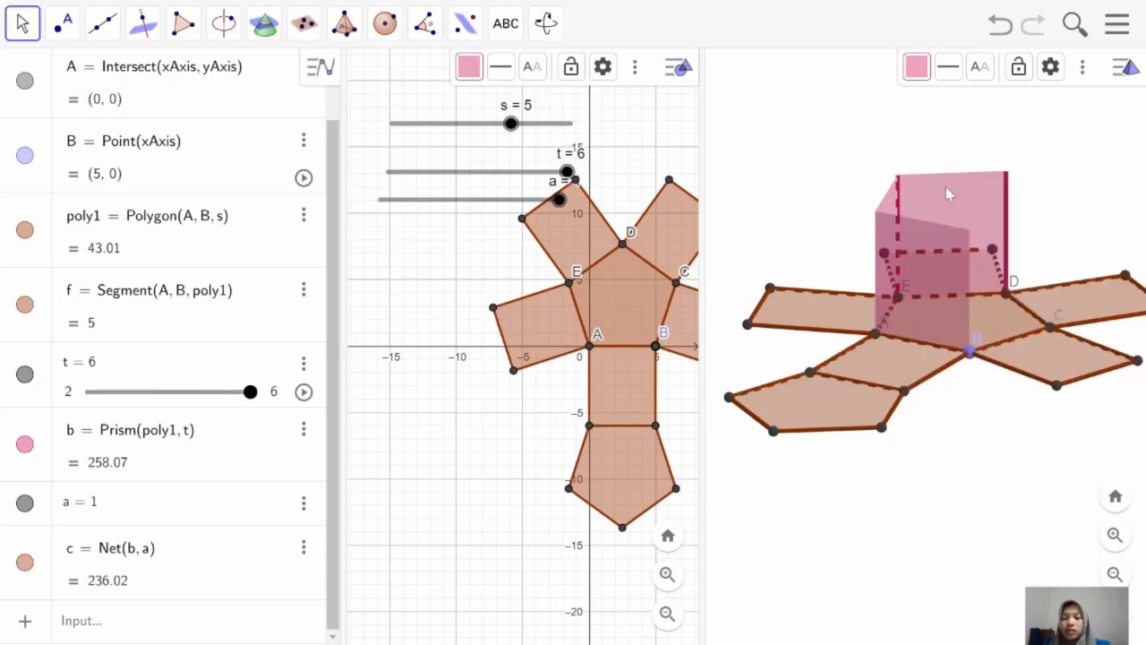
Step: Hide the prism's side faces on base edges DE, AB and EA
{"action": "right_click", "coordinate": [946, 190]}
{"action": "left_click", "coordinate": [912, 275]}
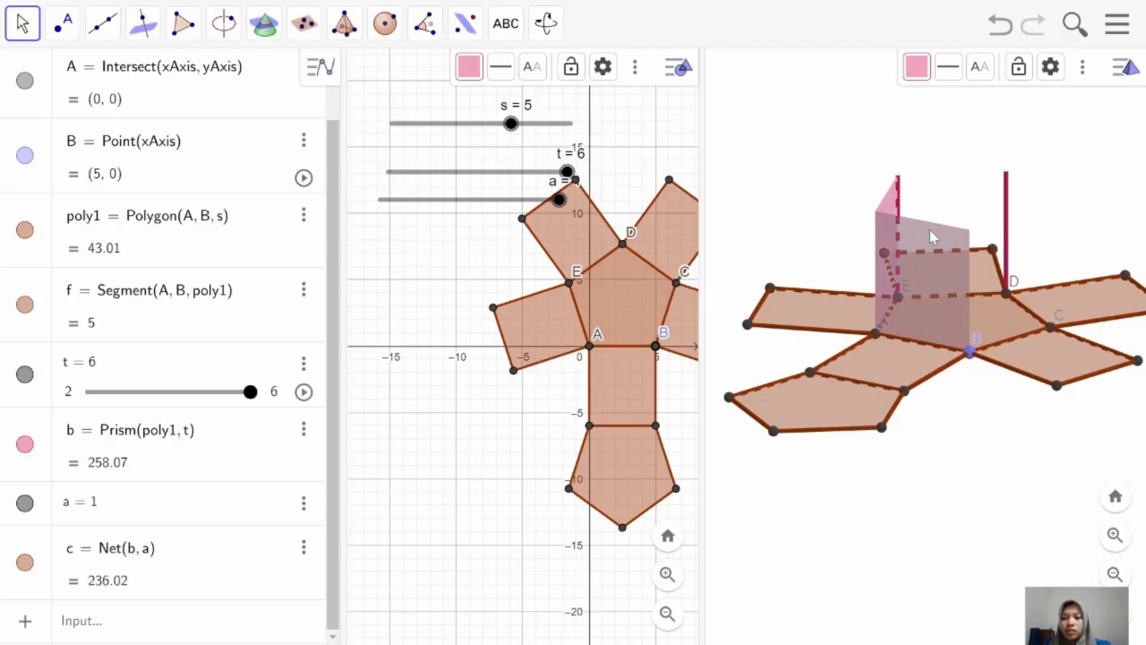
{"action": "right_click", "coordinate": [930, 229]}
{"action": "left_click", "coordinate": [898, 323]}
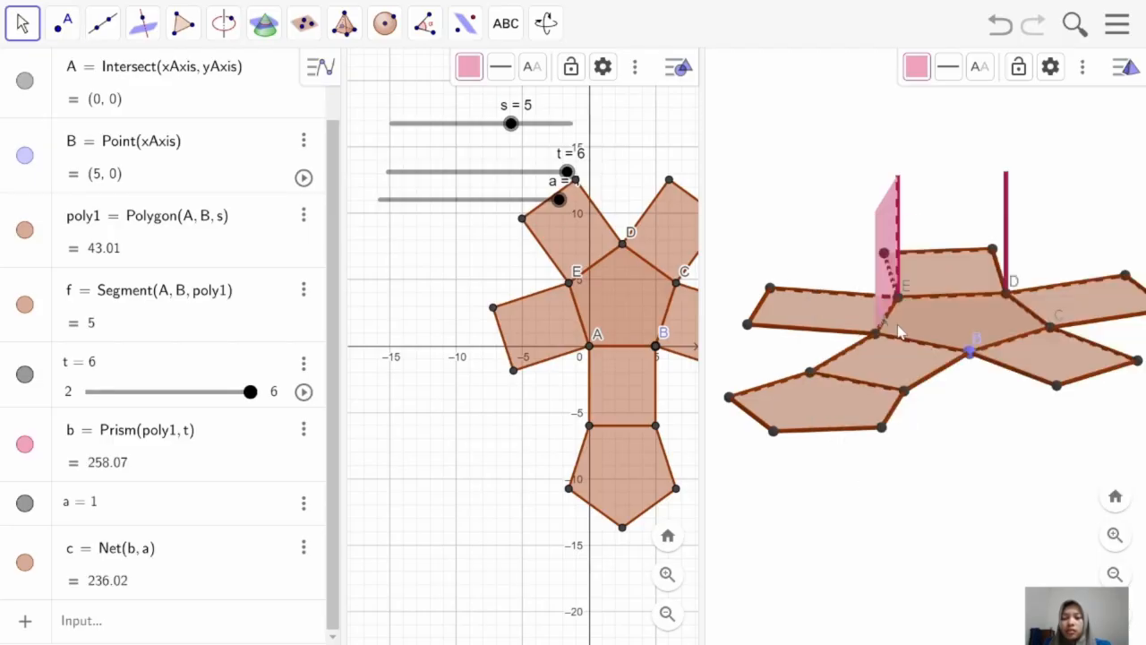
{"action": "right_click", "coordinate": [884, 238]}
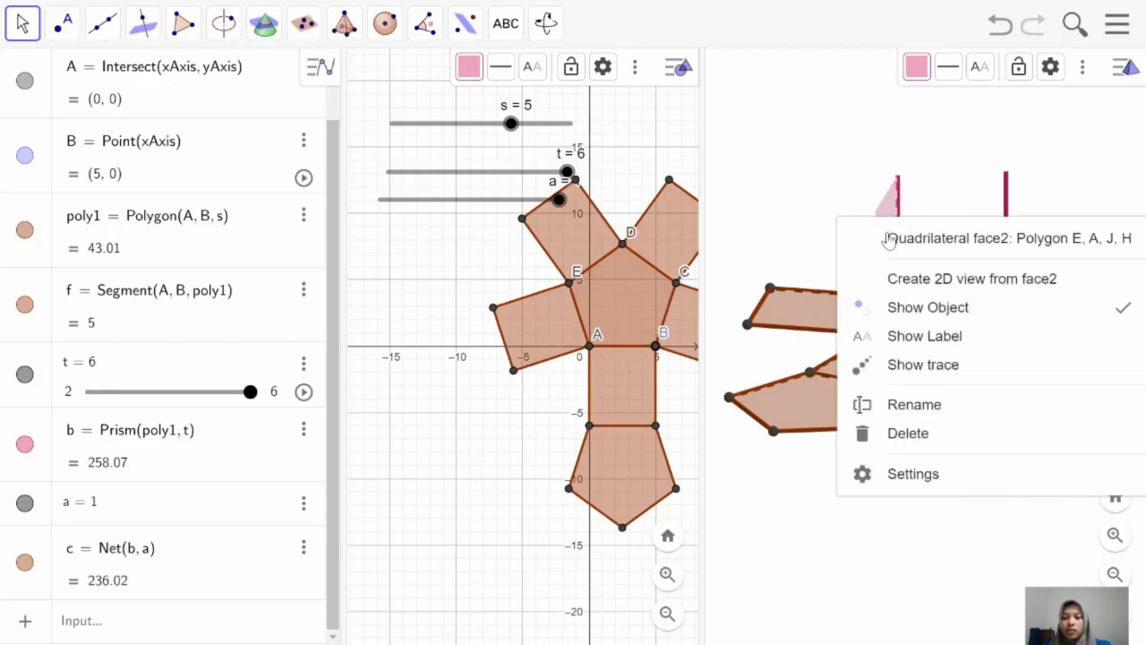
{"action": "left_click", "coordinate": [903, 307]}
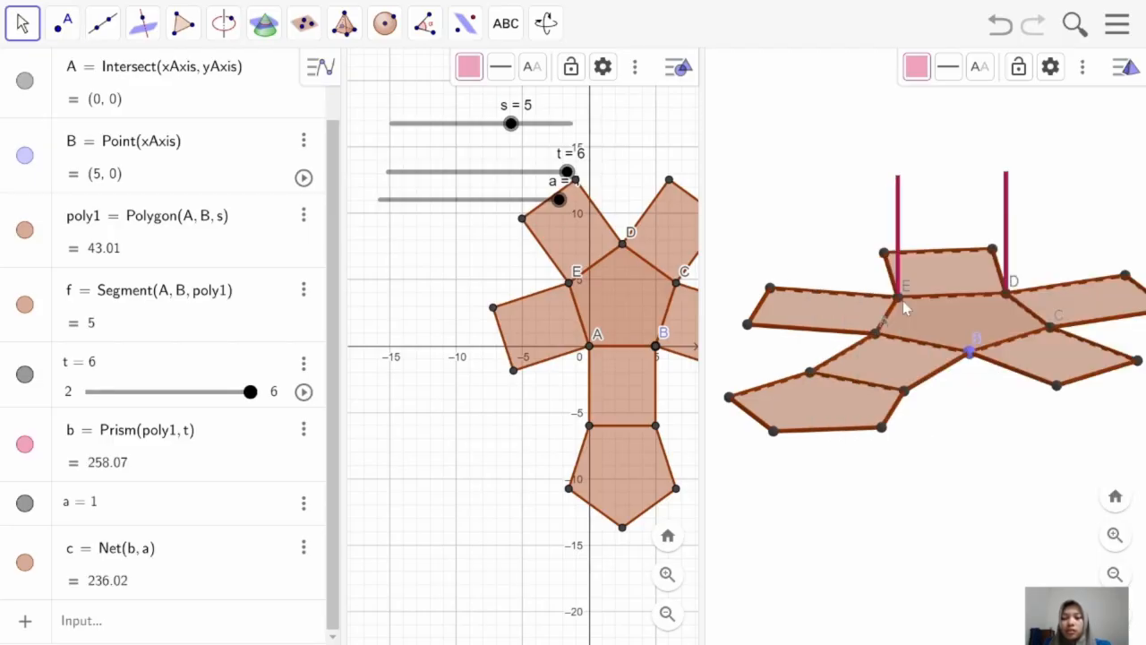
Step: Hide the prism's last two vertical edges, those rising from D and E
{"action": "left_click", "coordinate": [1007, 224]}
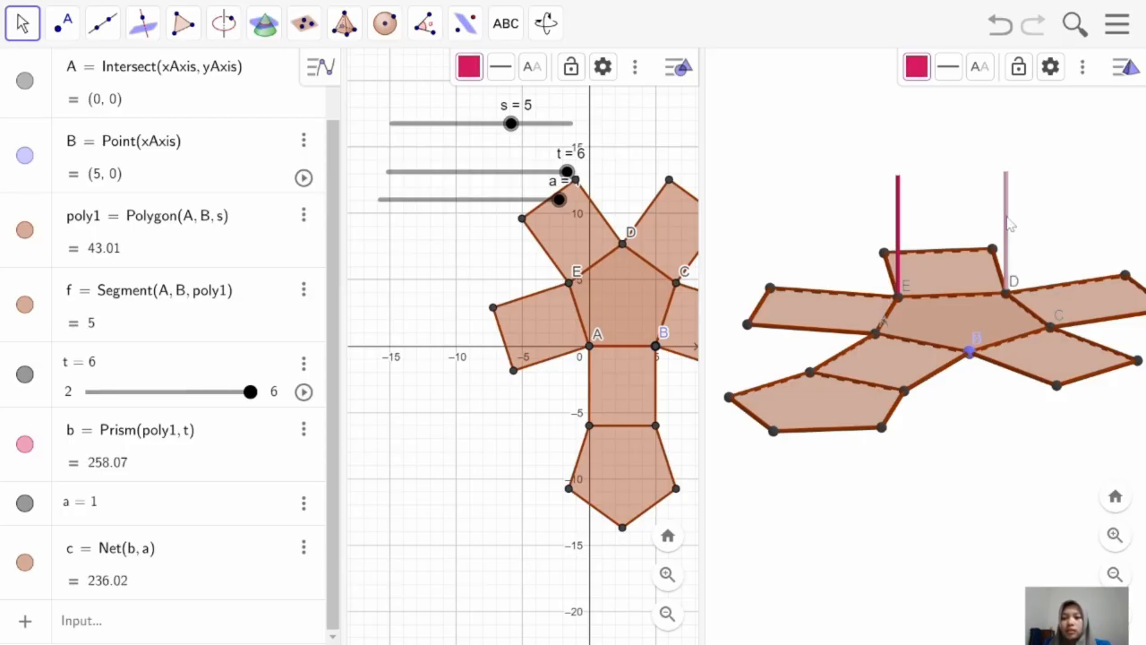
{"action": "right_click", "coordinate": [1009, 225]}
{"action": "left_click", "coordinate": [985, 279]}
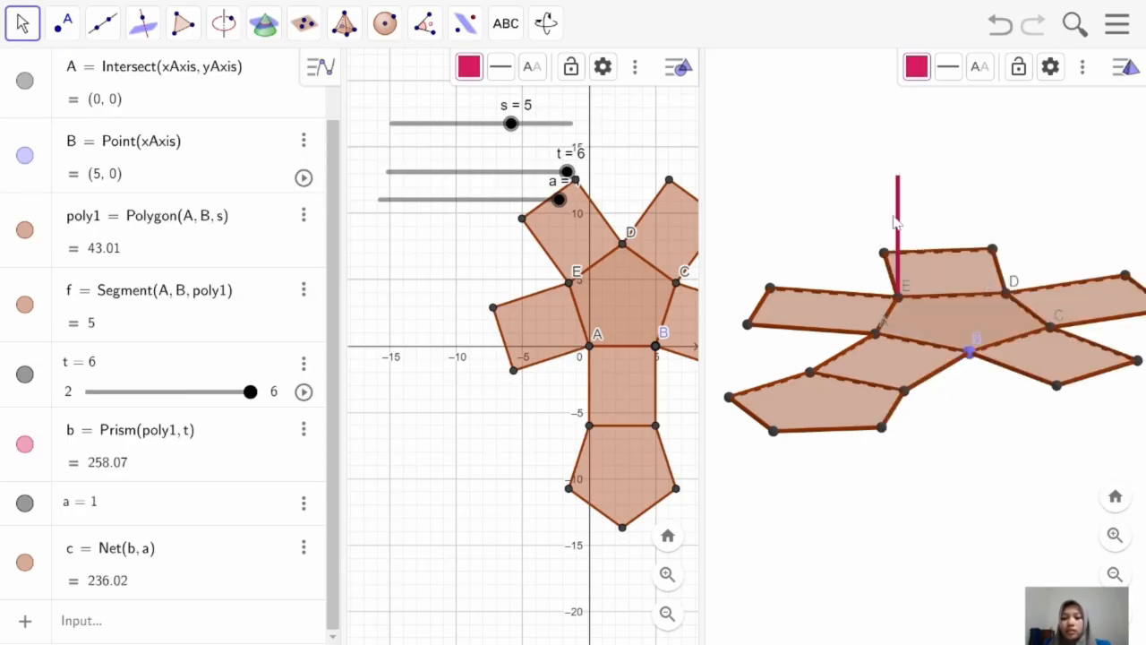
{"action": "right_click", "coordinate": [899, 227]}
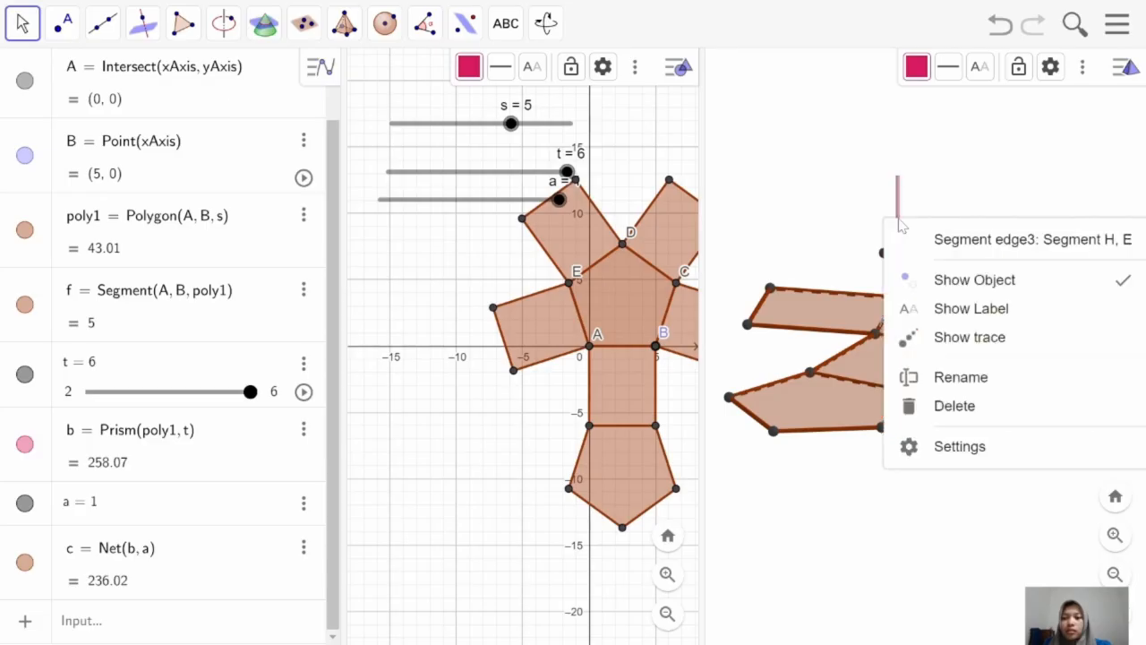
{"action": "left_click", "coordinate": [922, 279]}
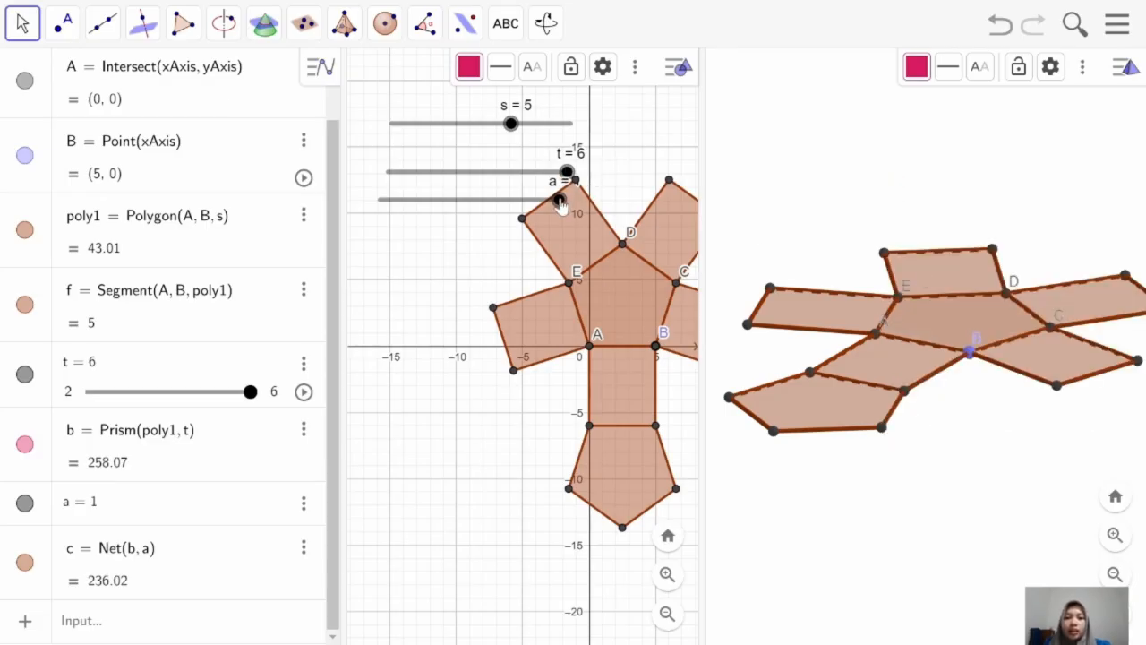
Step: Change the prism's base and net to a hexagon by setting slider s to 6
{"action": "left_click_drag", "start_coordinate": [559, 202], "coordinate": [578, 224]}
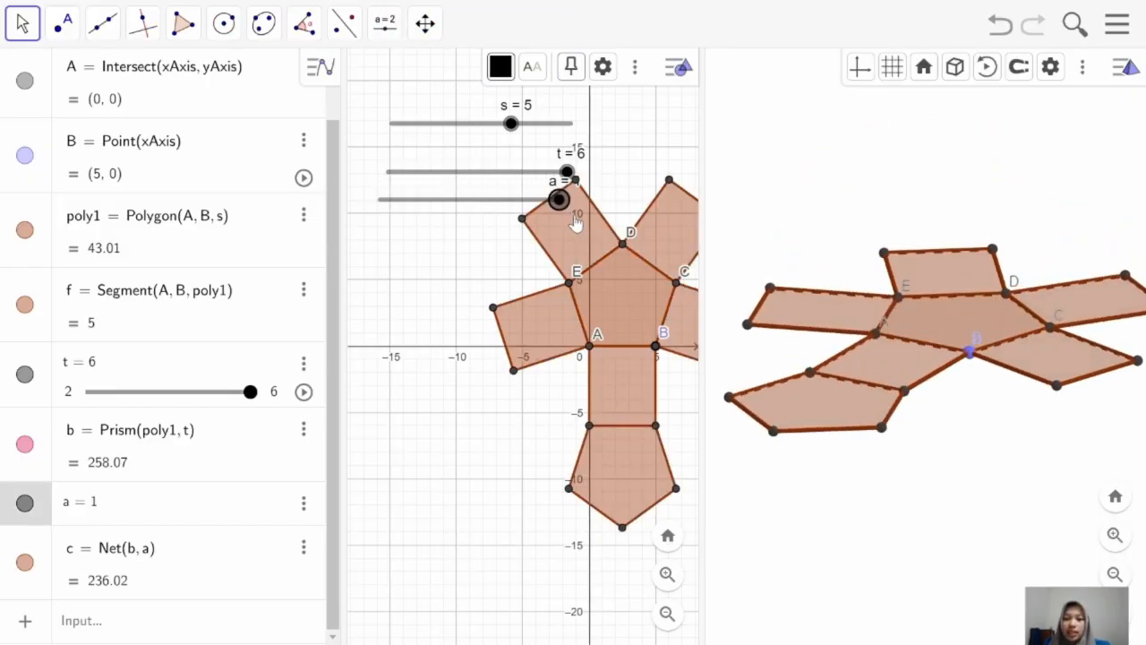
{"action": "left_click_drag", "start_coordinate": [513, 122], "coordinate": [570, 123]}
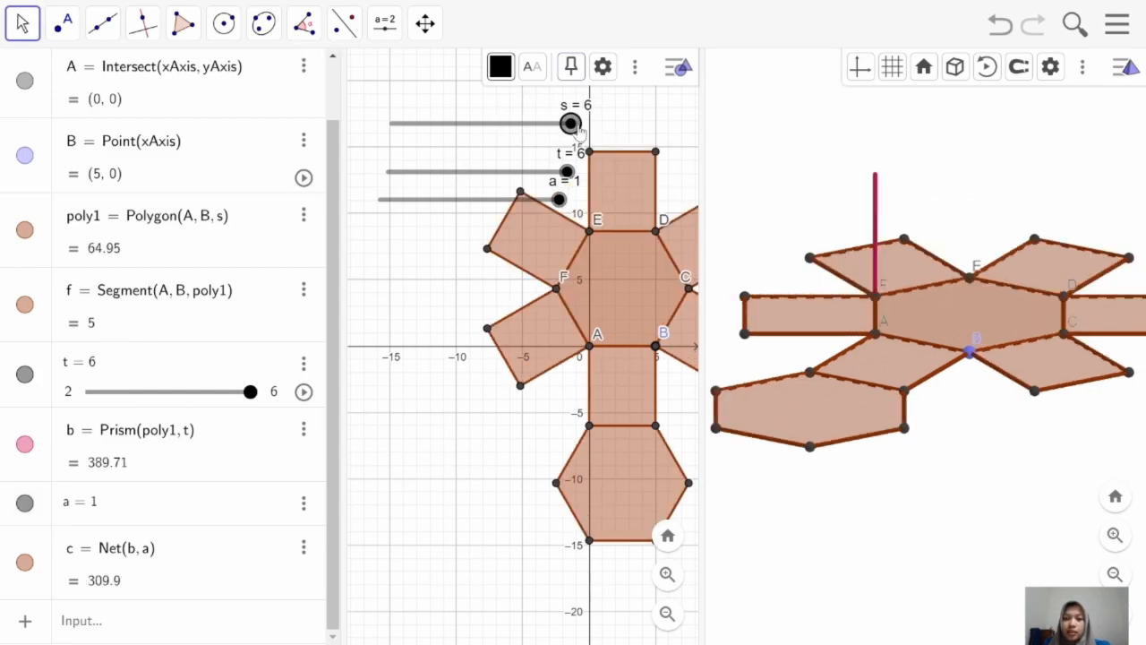
Step: Hide the hexagonal prism's remaining vertical edge rising from F and set slider s to 4.9
{"action": "right_click", "coordinate": [879, 213]}
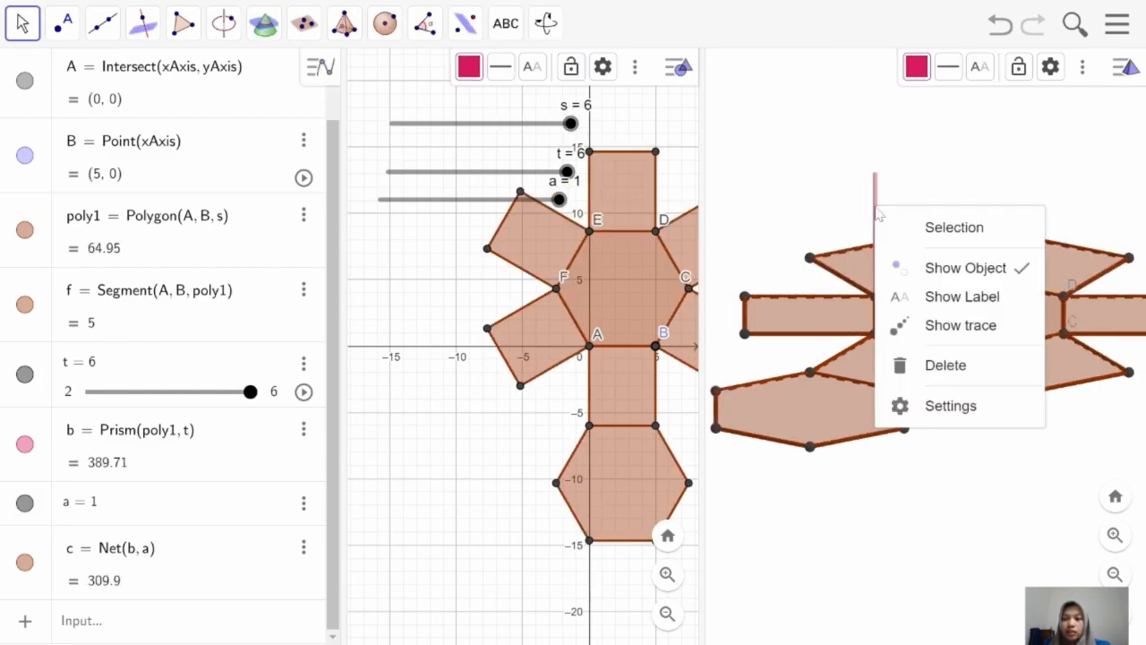
{"action": "left_click", "coordinate": [949, 265]}
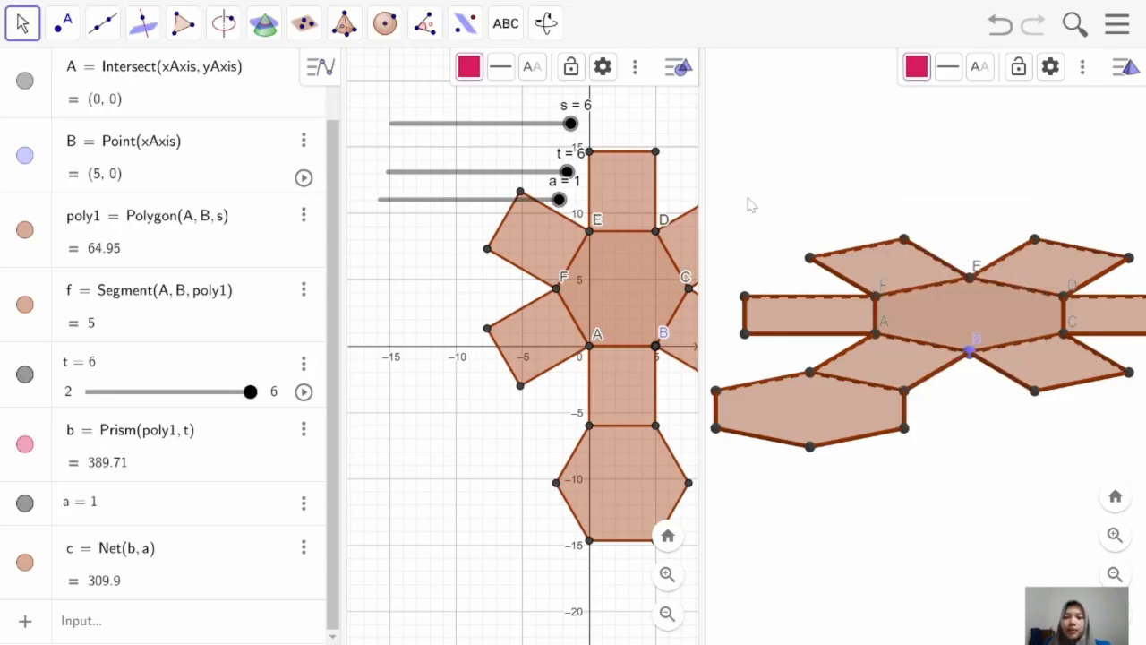
{"action": "left_click_drag", "start_coordinate": [570, 123], "coordinate": [505, 124]}
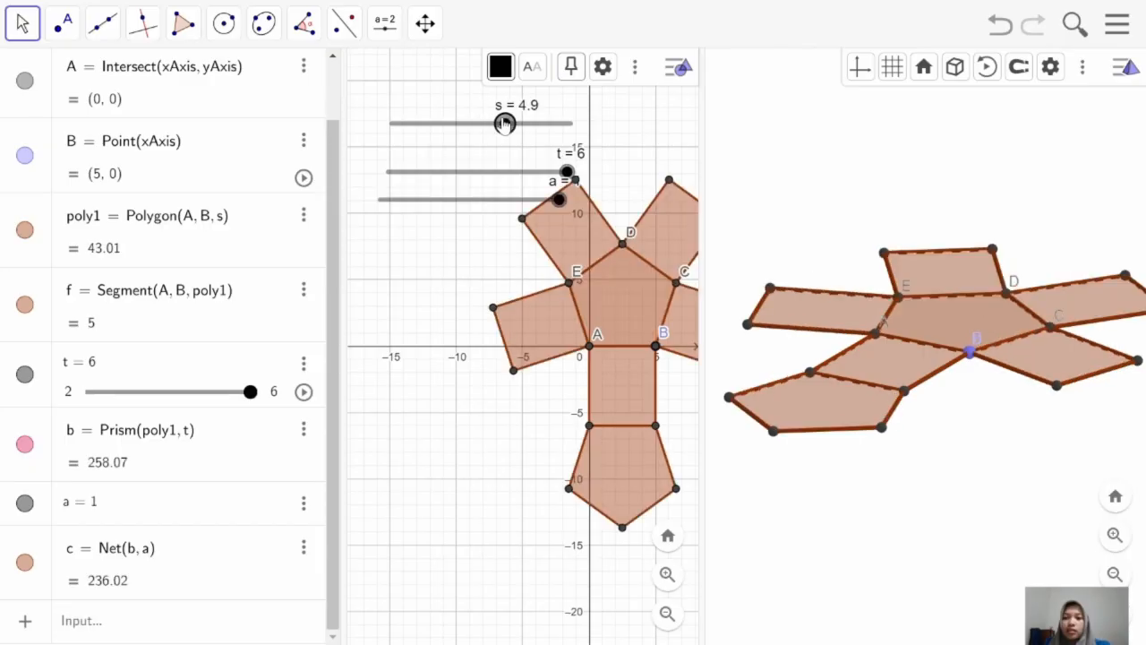
Step: Vary slider a to check how the pentagonal prism's net folds and unfolds
{"action": "left_click", "coordinate": [559, 200]}
{"action": "left_click_drag", "start_coordinate": [558, 199], "coordinate": [522, 222]}
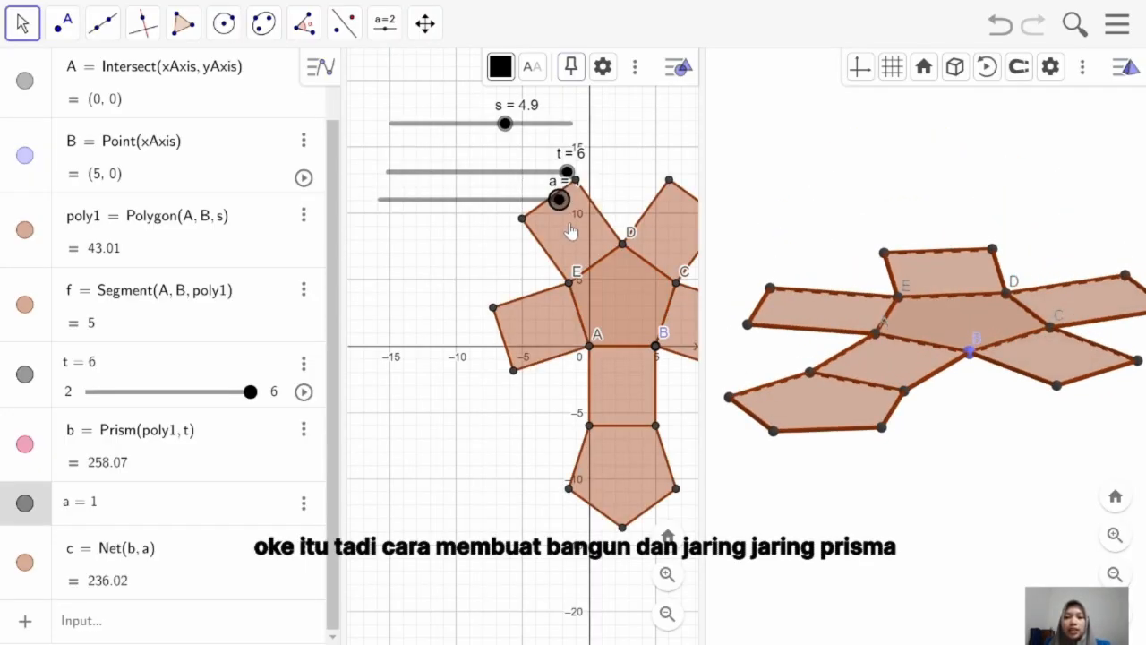
{"action": "left_click_drag", "start_coordinate": [566, 231], "coordinate": [563, 192]}
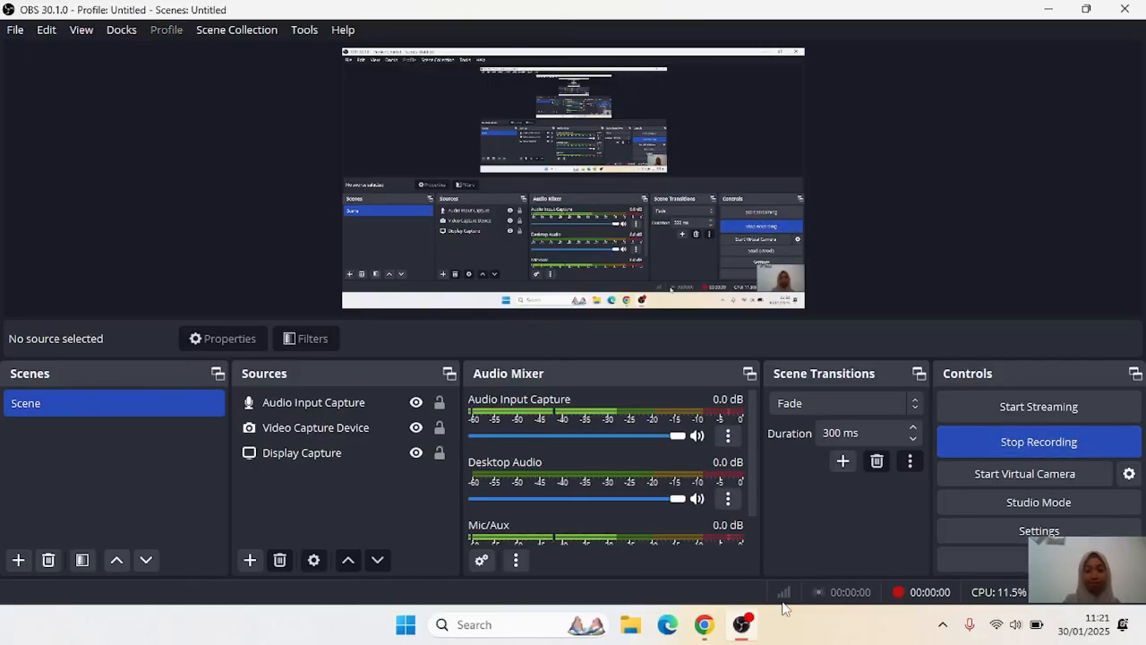
Step: Switch to the blank GeoGebra Classic window in Chrome and start a number slider named s in the graphics view
{"action": "mouse_move", "coordinate": [703, 624]}
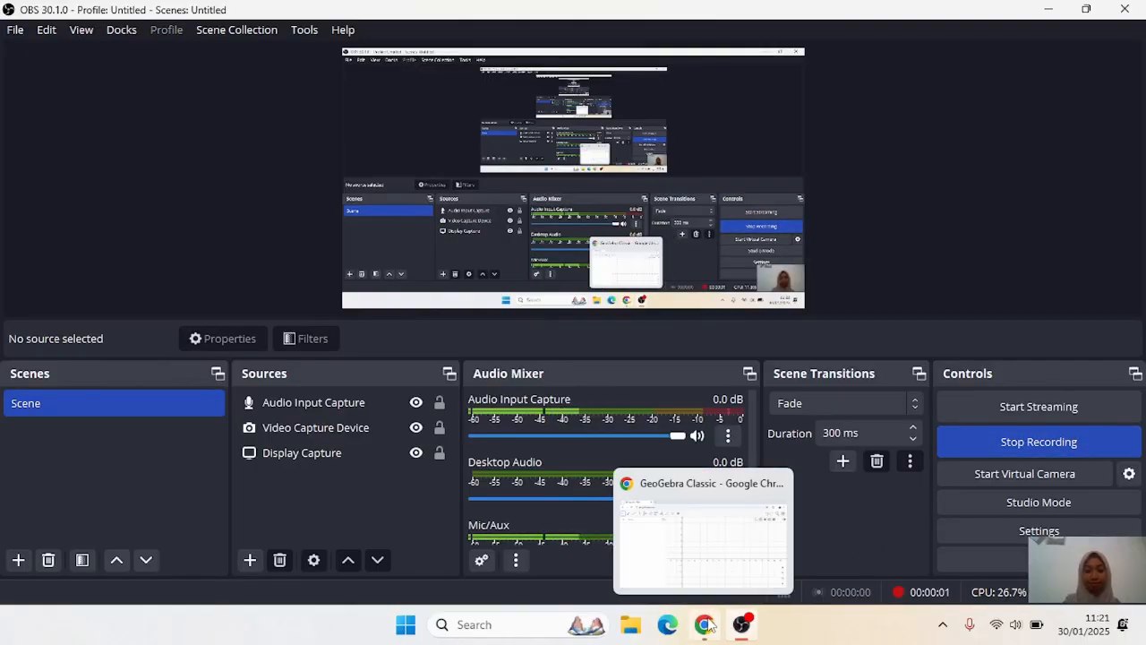
{"action": "left_click", "coordinate": [704, 530]}
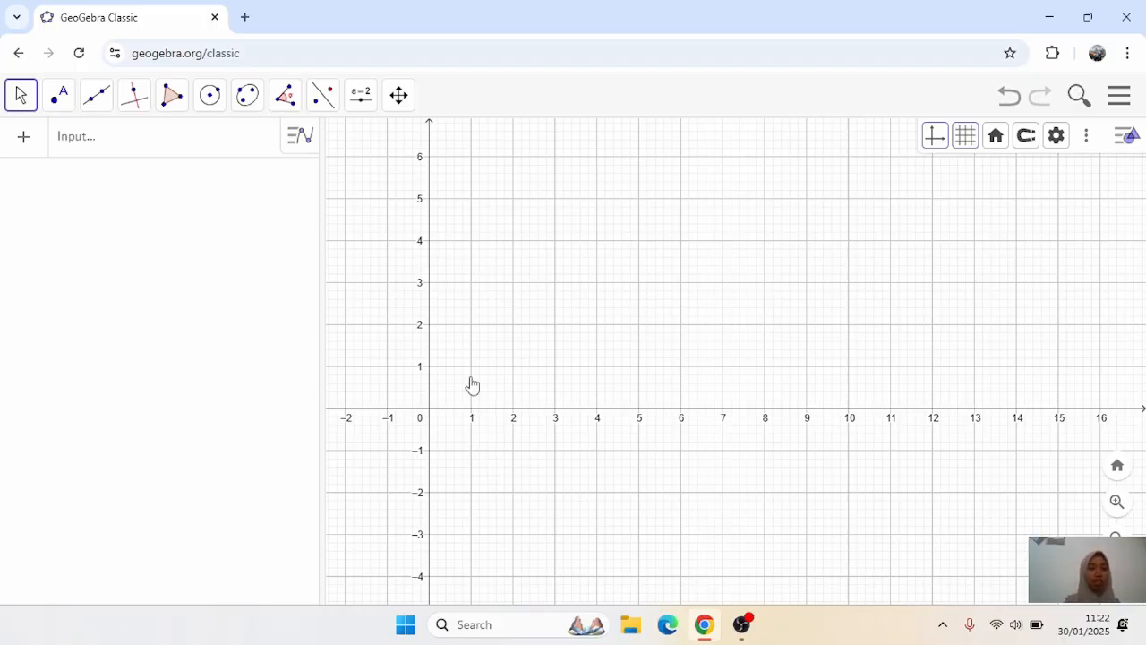
{"action": "left_click", "coordinate": [360, 97]}
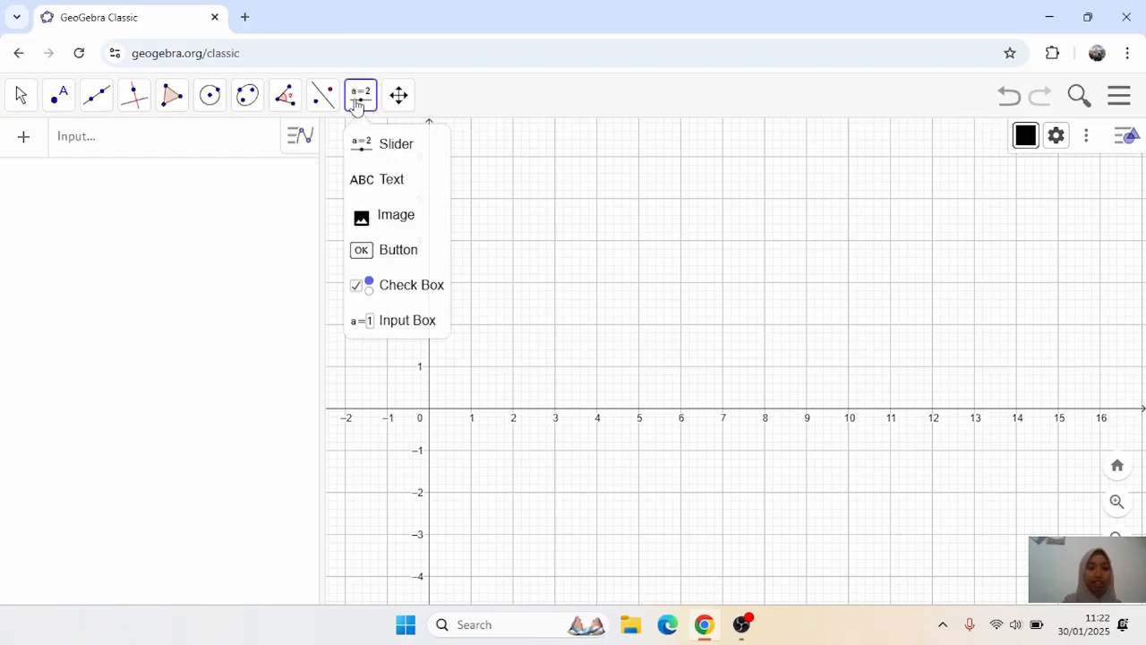
{"action": "left_click", "coordinate": [389, 141]}
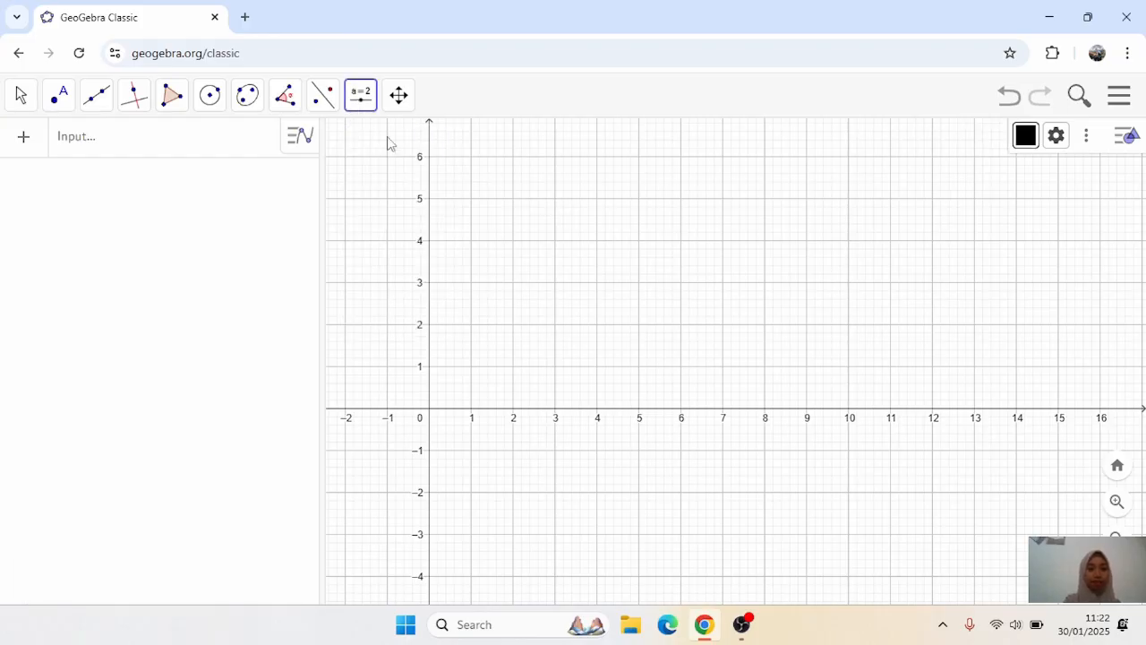
{"action": "left_click", "coordinate": [550, 201]}
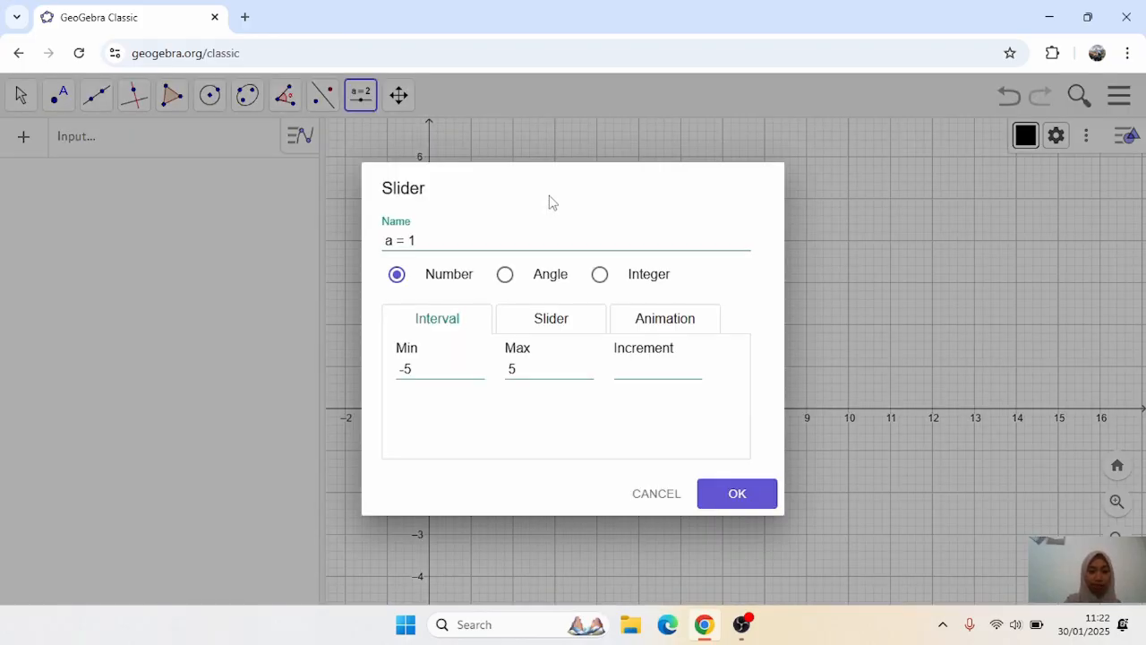
{"action": "left_click_drag", "start_coordinate": [419, 240], "coordinate": [382, 247]}
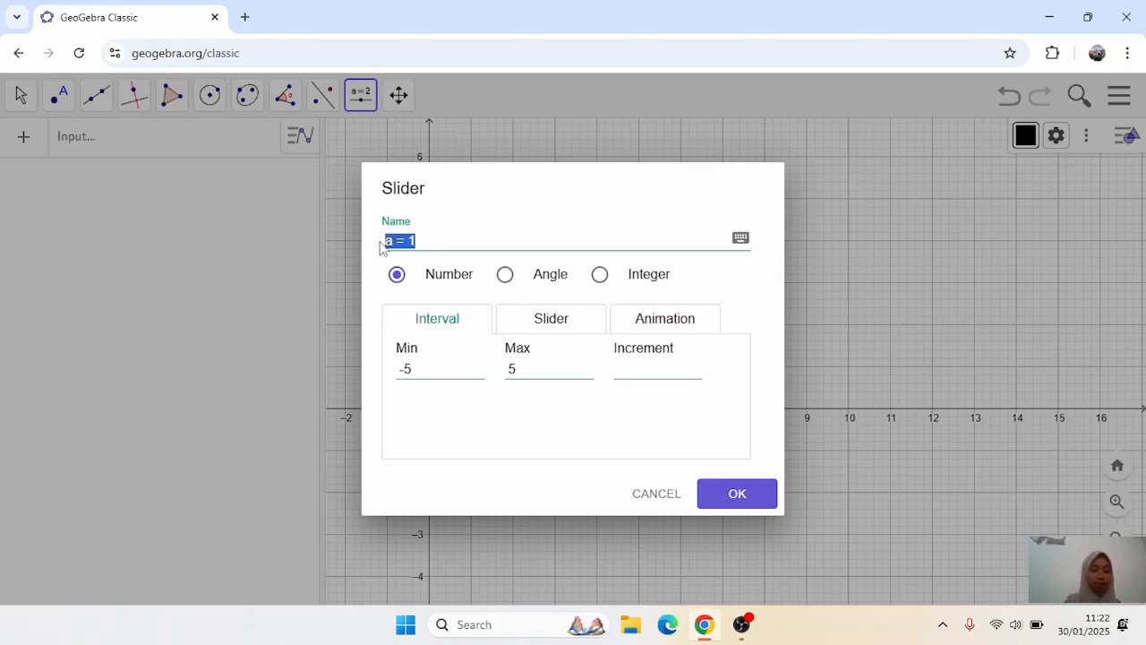
{"action": "type", "text": "s"}
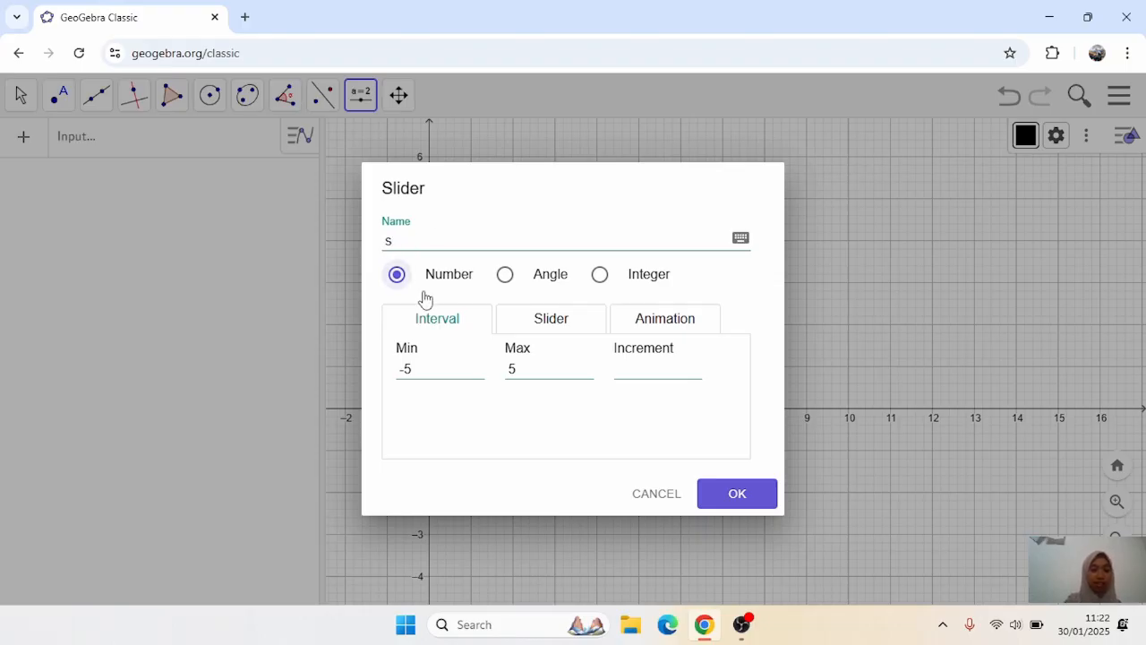
Step: Create slider s with a minimum of 3, a maximum of 6 and an increment of 0.1
{"action": "left_click", "coordinate": [417, 367]}
{"action": "left_click_drag", "start_coordinate": [417, 367], "coordinate": [390, 377]}
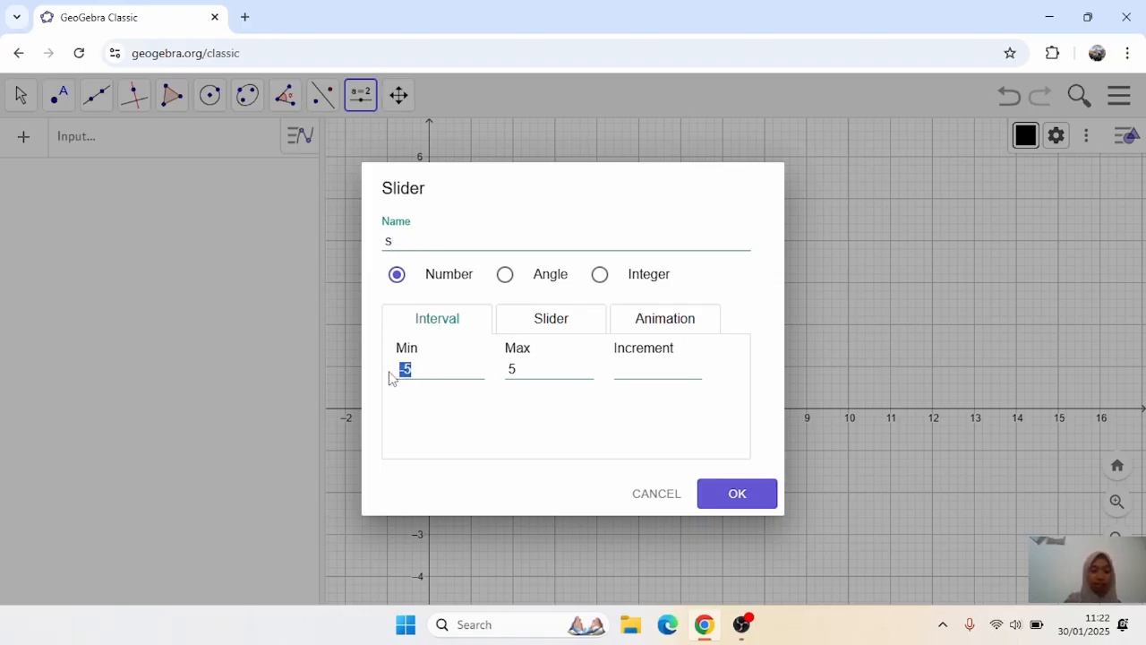
{"action": "type", "text": "3"}
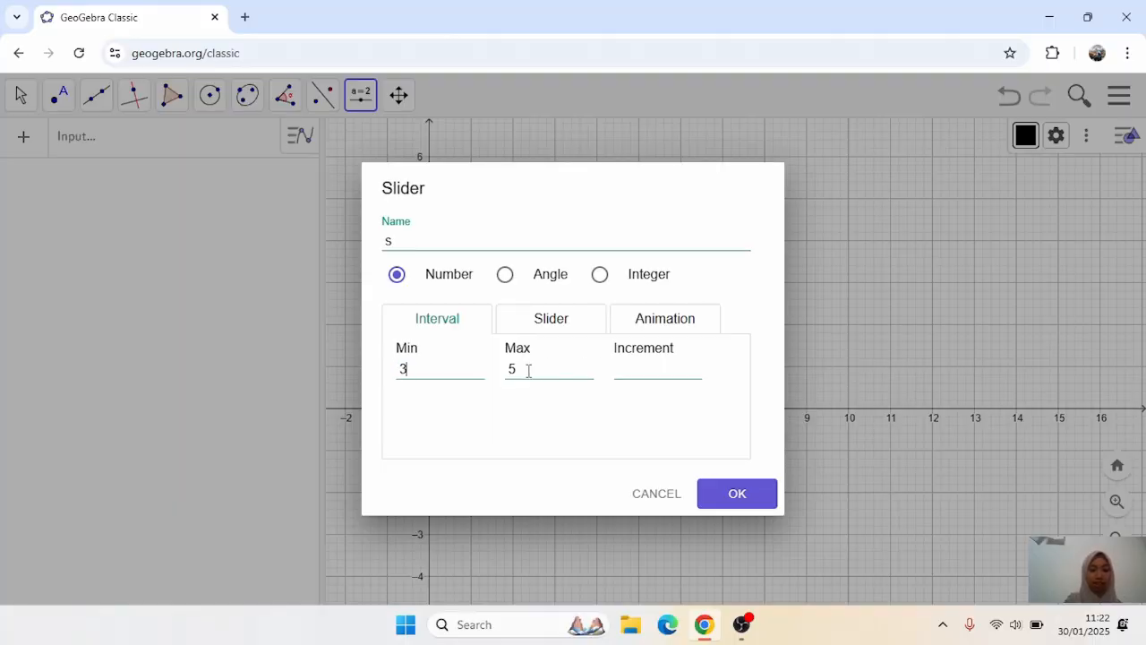
{"action": "key", "text": "BackSpace"}
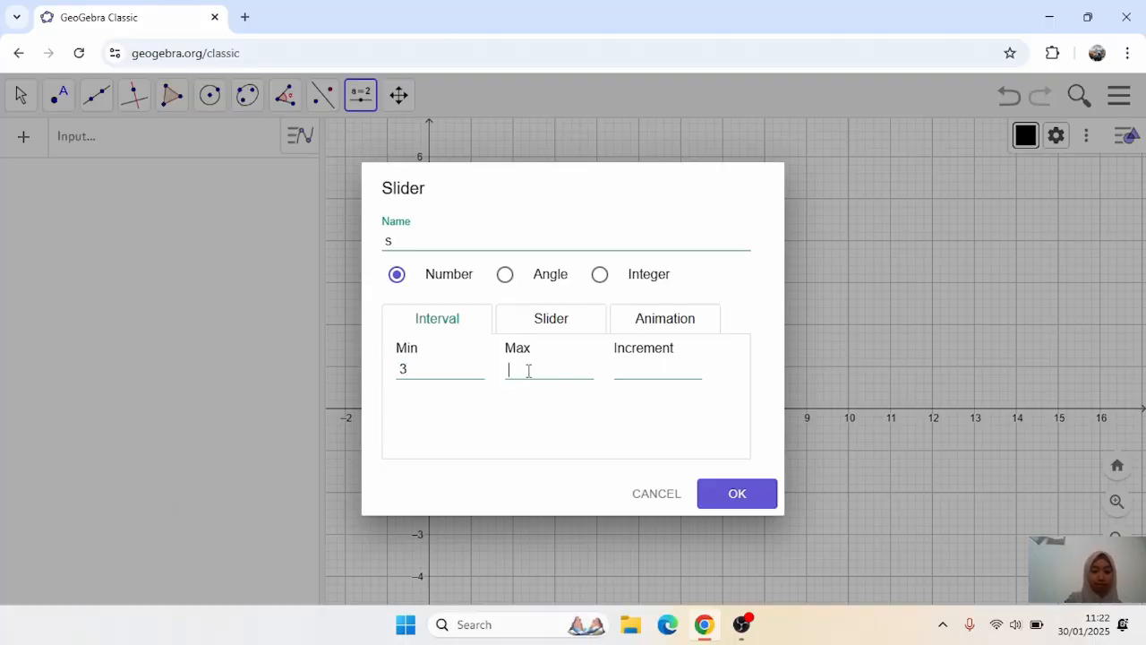
{"action": "type", "text": "6"}
{"action": "left_click", "coordinate": [632, 368]}
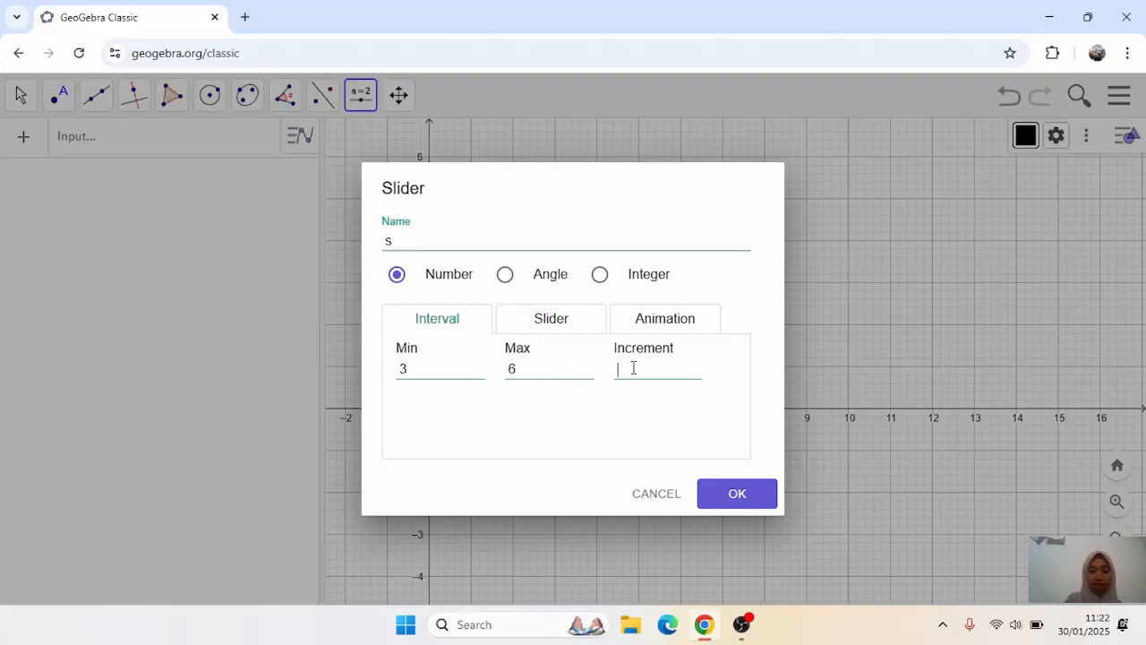
{"action": "type", "text": "0."}
{"action": "type", "text": "1"}
{"action": "left_click", "coordinate": [737, 496]}
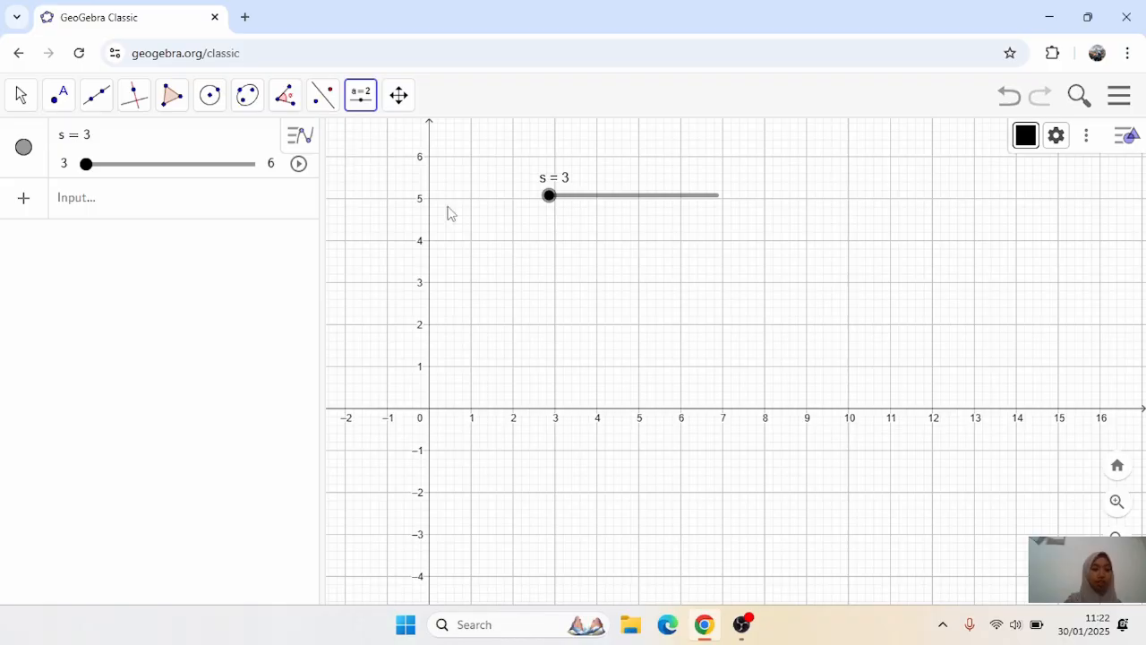
Step: Place point A at the origin and point B at (3, 0) on the x-axis
{"action": "left_click", "coordinate": [53, 105]}
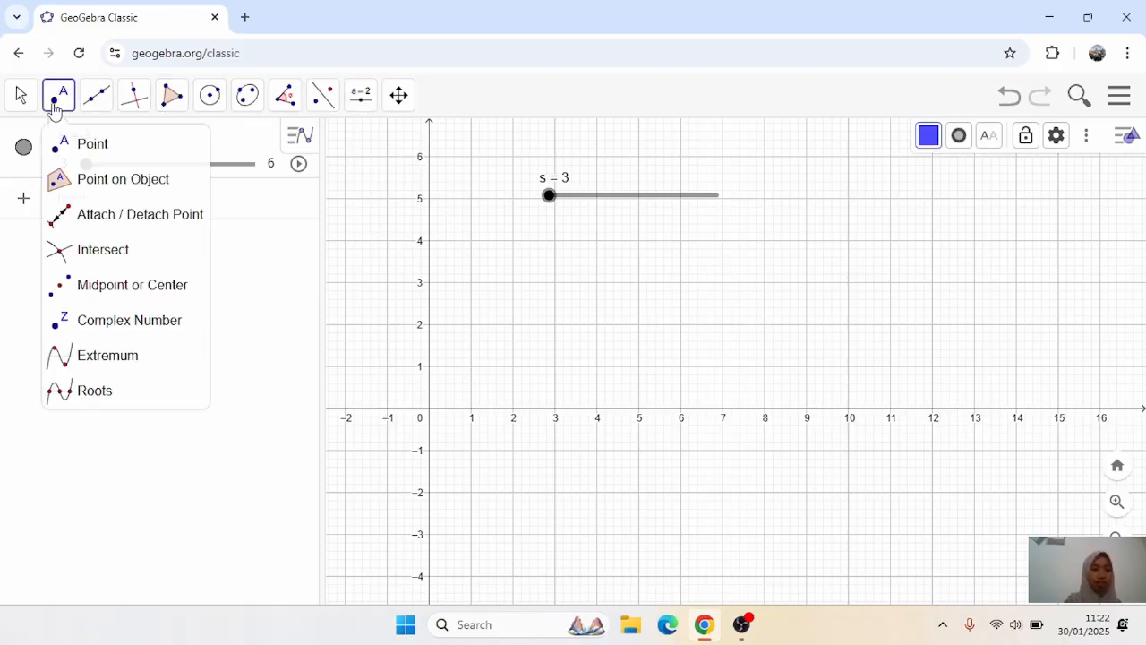
{"action": "left_click", "coordinate": [110, 145]}
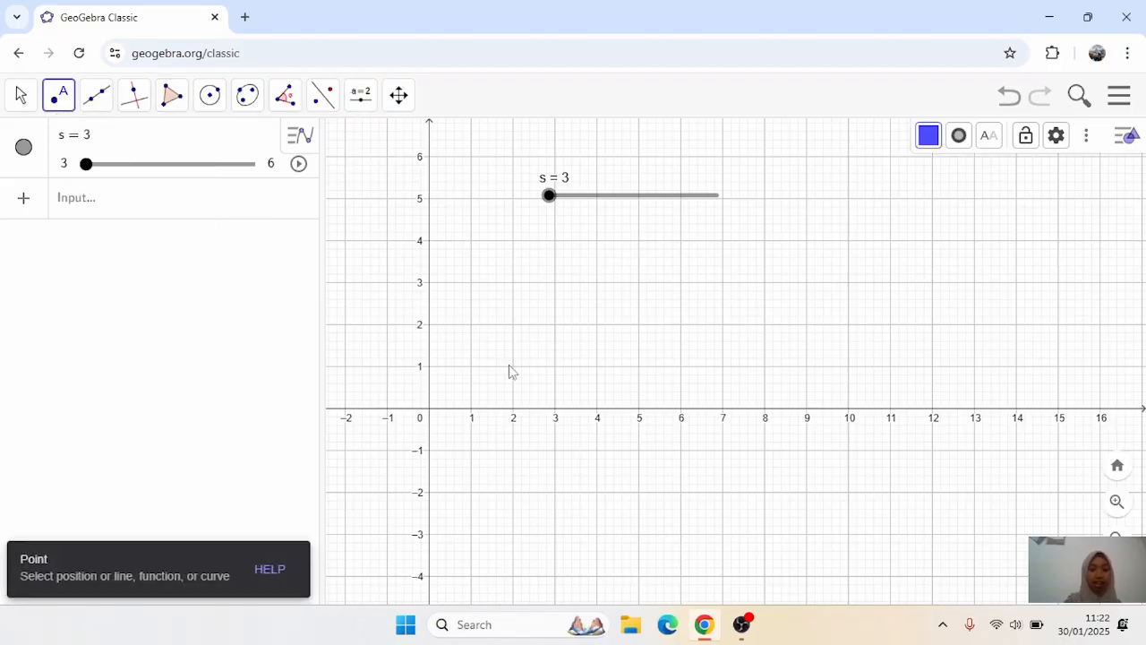
{"action": "left_click", "coordinate": [429, 410]}
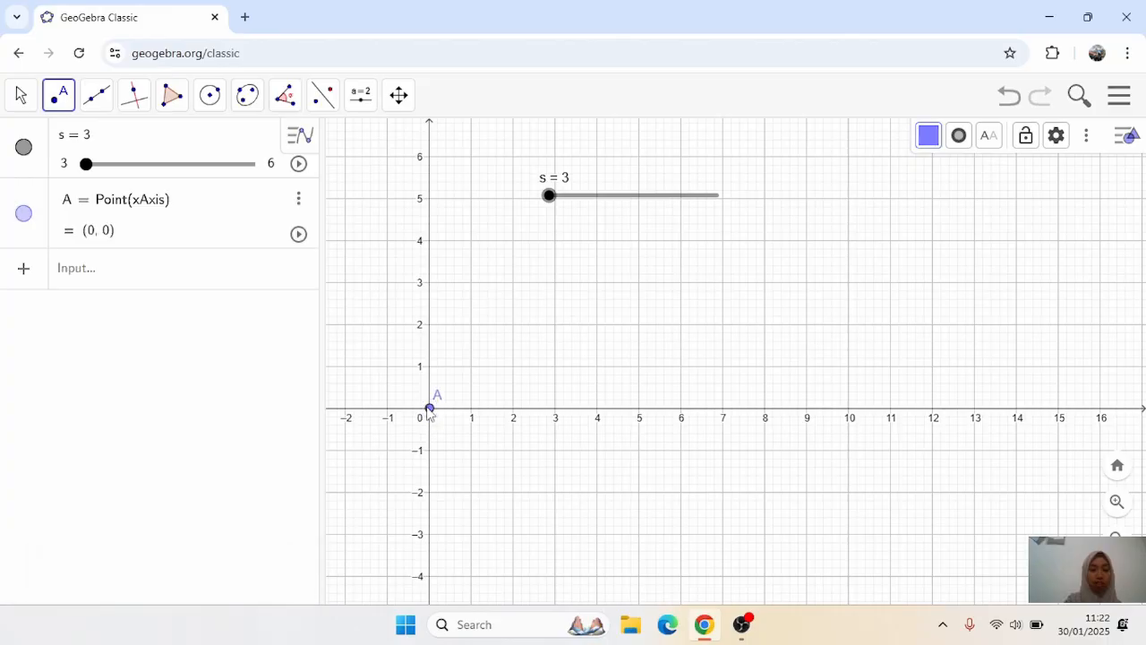
{"action": "left_click", "coordinate": [555, 412]}
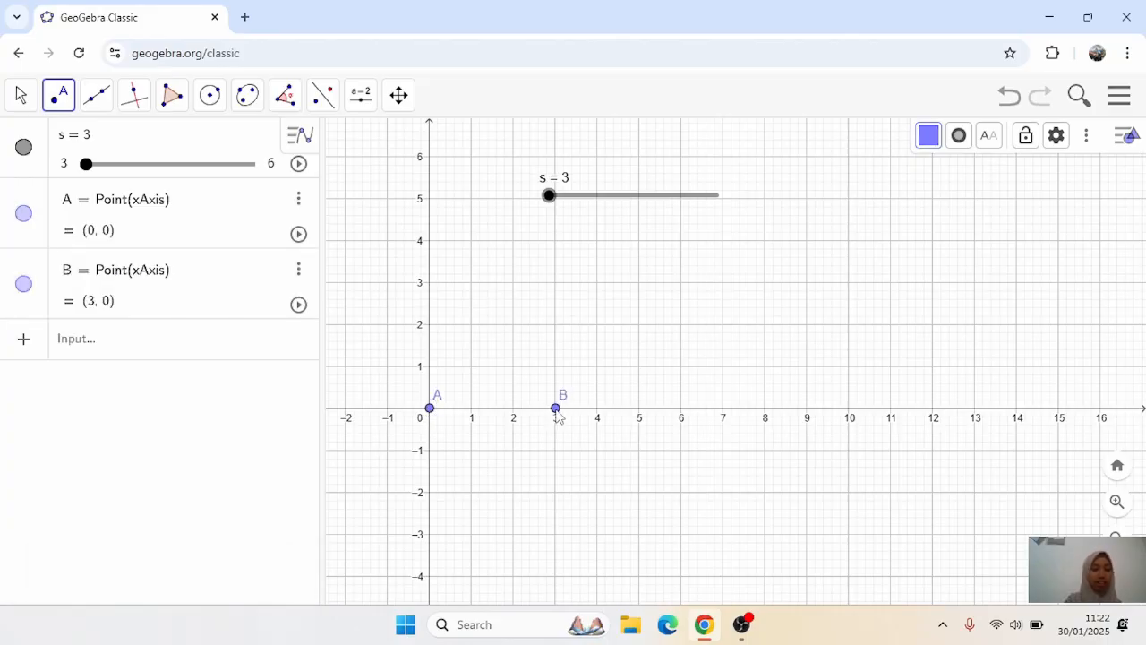
Step: Construct a regular polygon on points A and B with s vertices, and set slider s to 5
{"action": "left_click", "coordinate": [173, 95]}
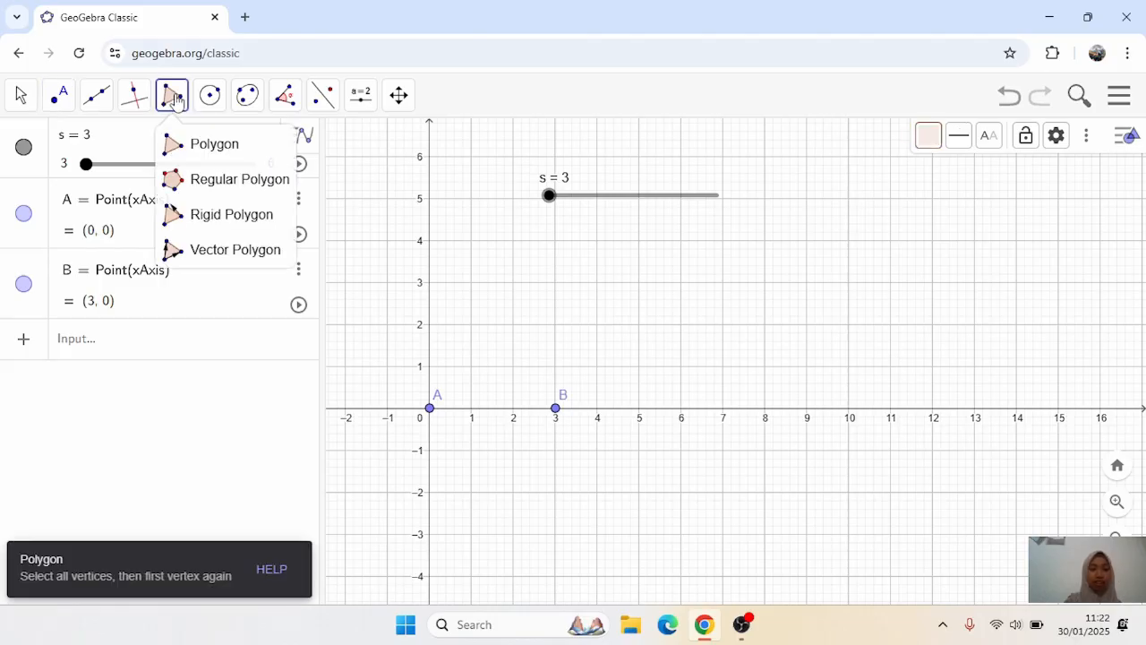
{"action": "left_click", "coordinate": [228, 182]}
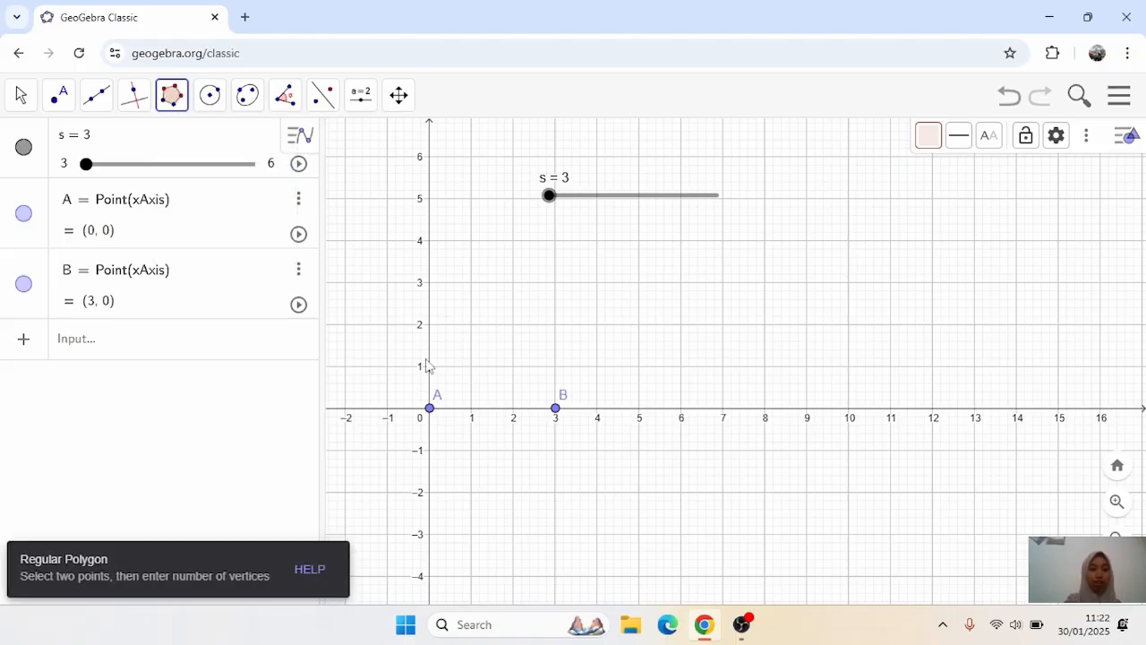
{"action": "left_click", "coordinate": [430, 409]}
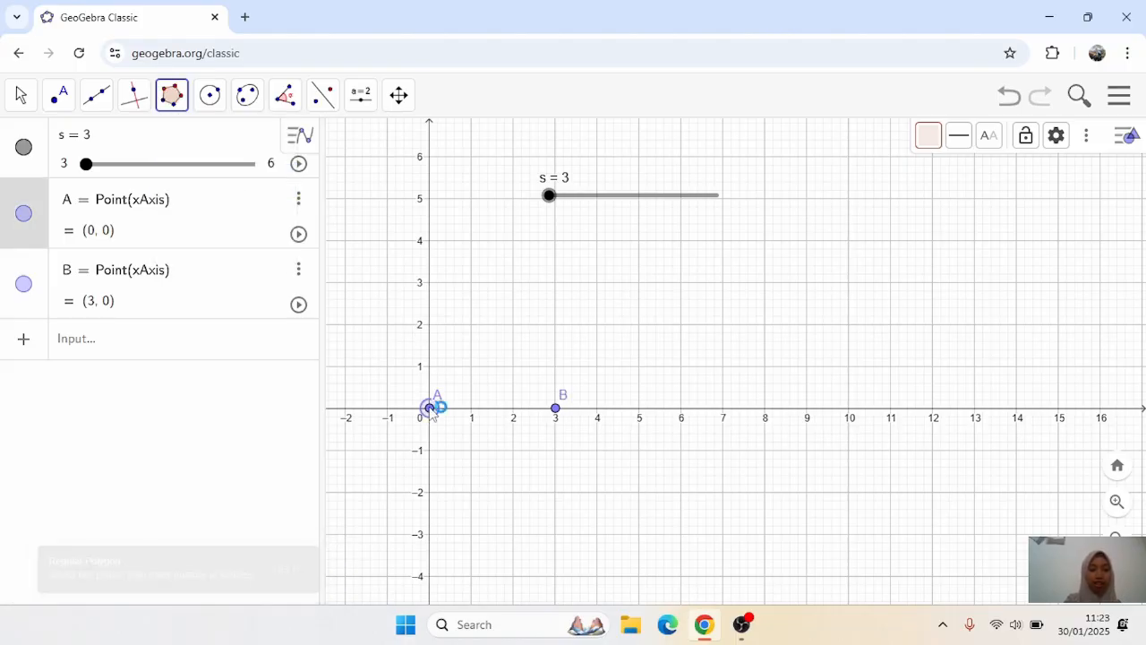
{"action": "left_click", "coordinate": [556, 409]}
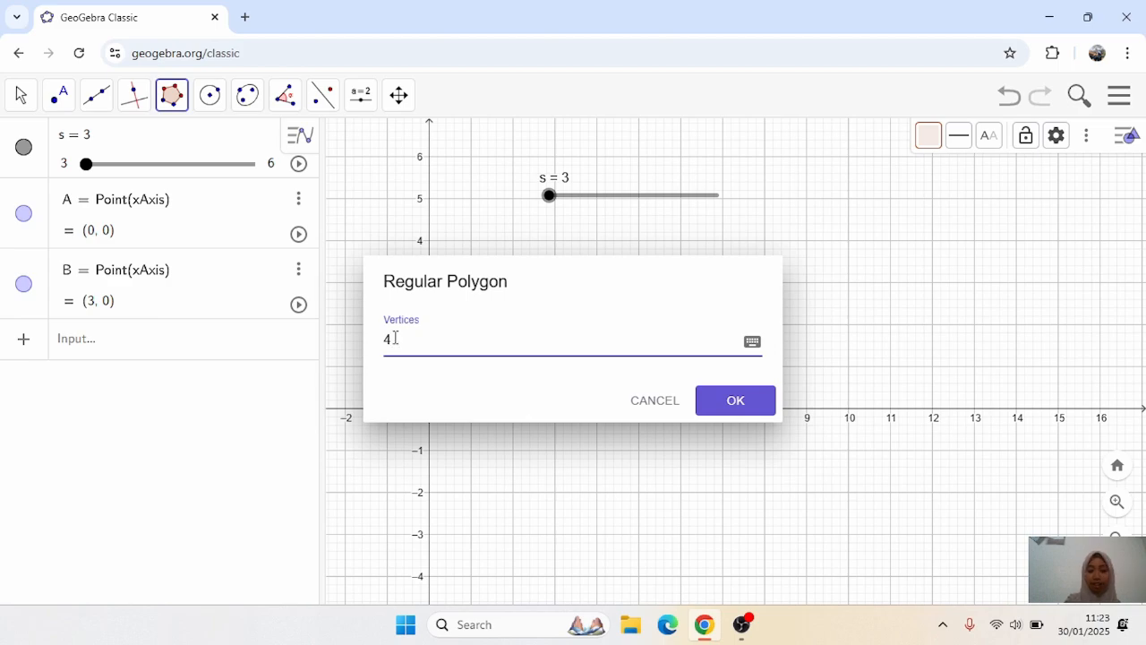
{"action": "key", "text": "BackSpace"}
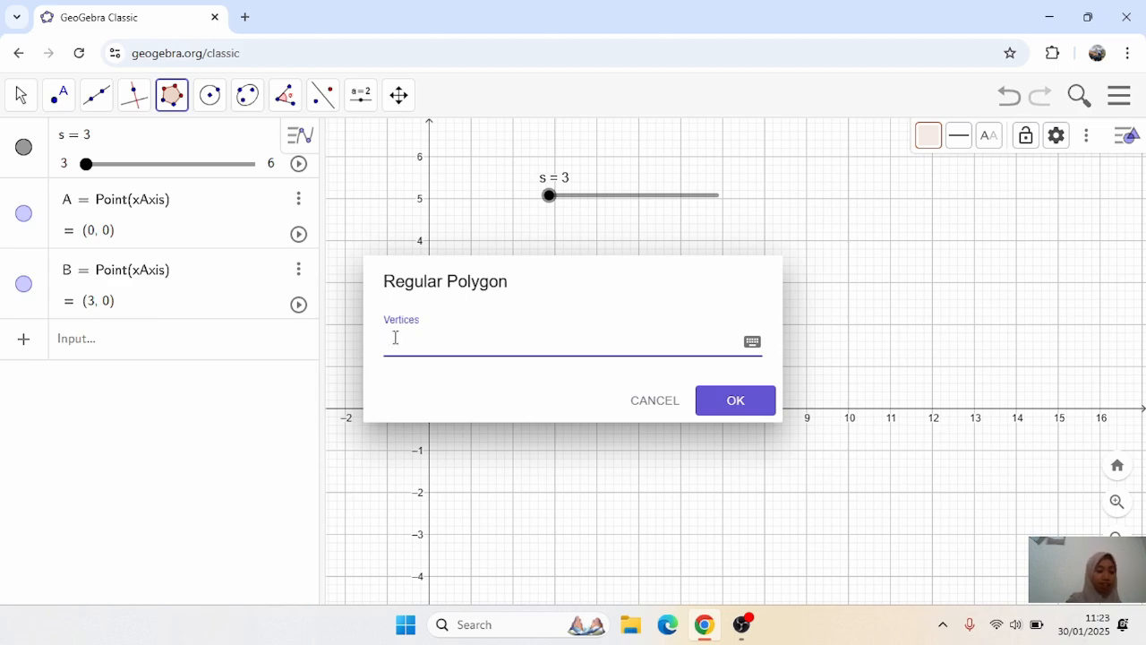
{"action": "type", "text": "s"}
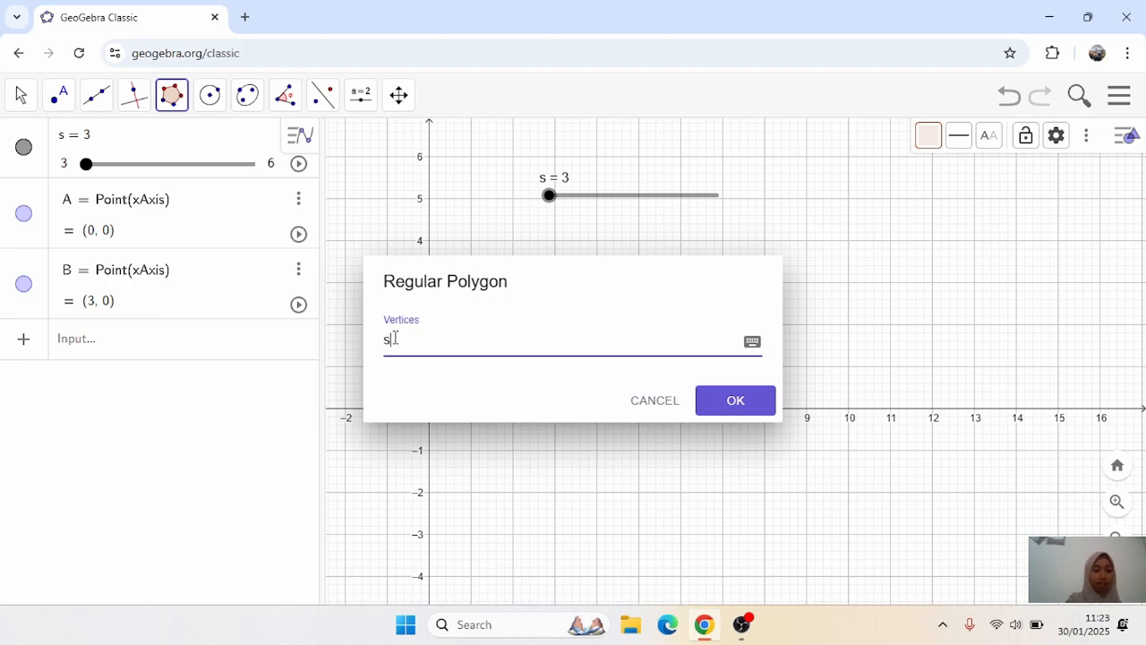
{"action": "left_click", "coordinate": [752, 402]}
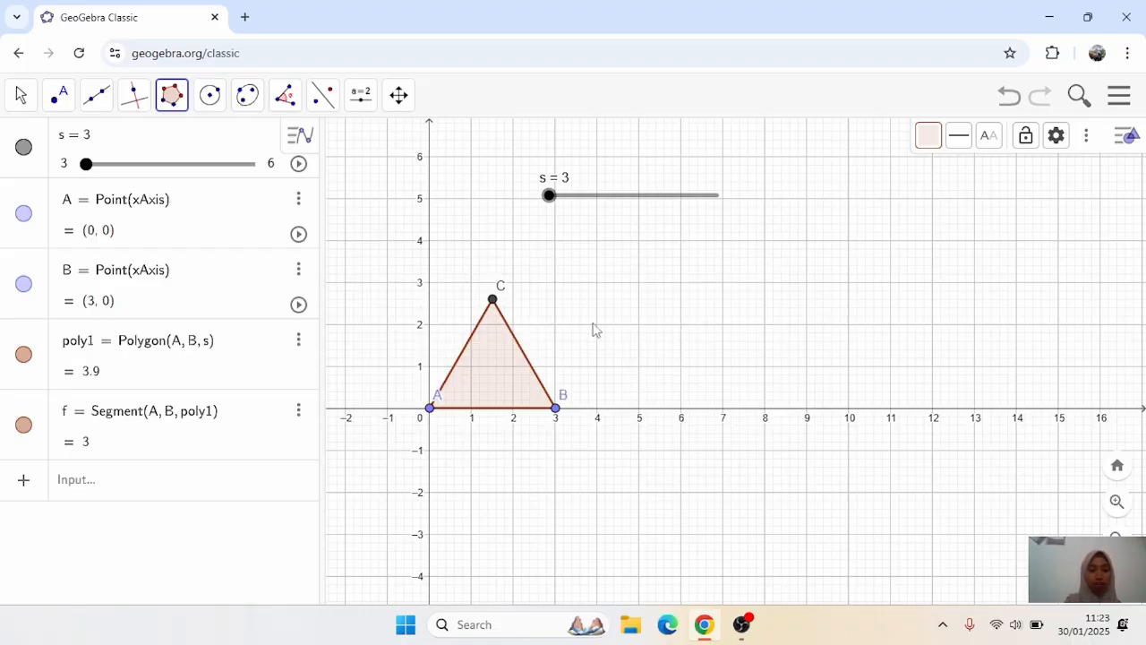
{"action": "left_click", "coordinate": [549, 195]}
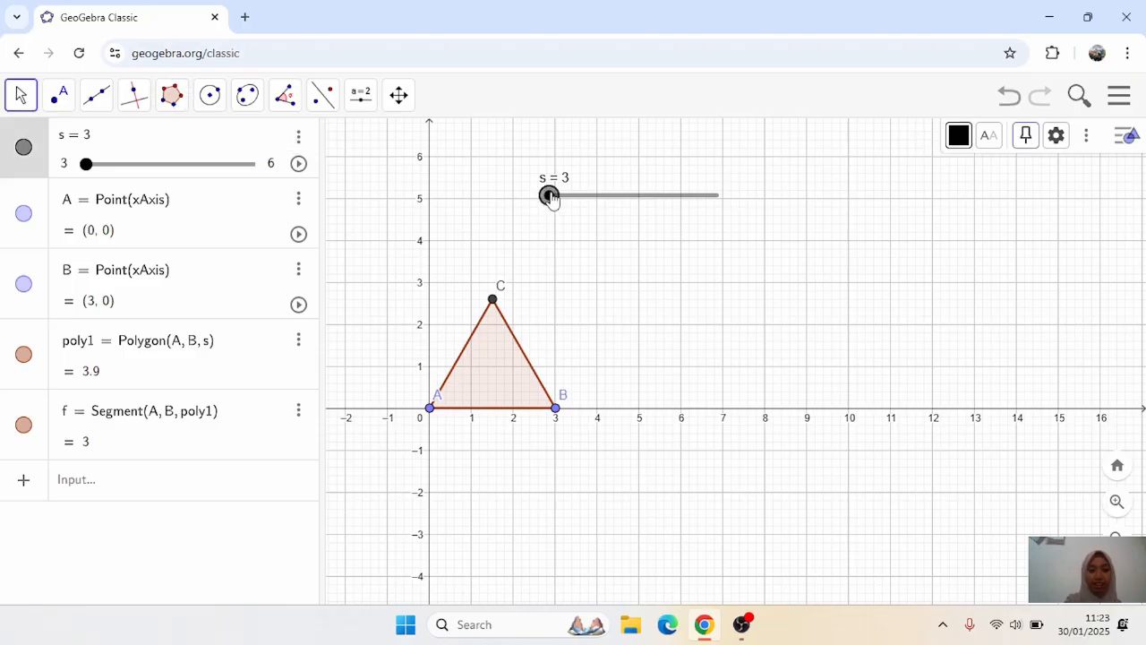
{"action": "left_click_drag", "start_coordinate": [551, 197], "coordinate": [664, 209]}
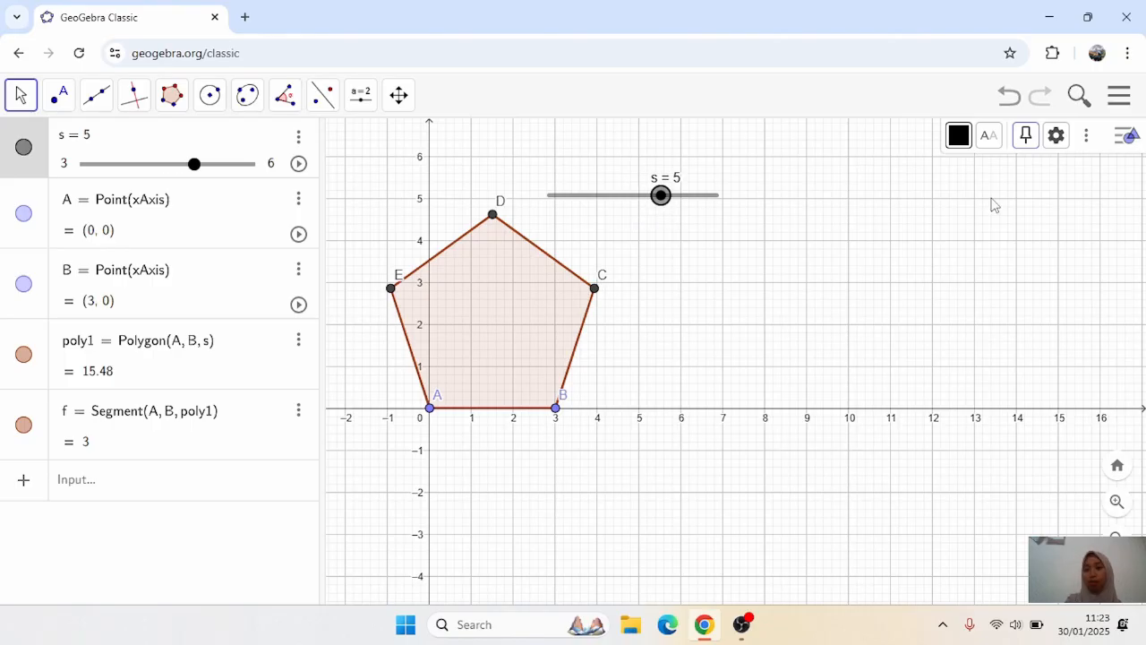
Step: Show the 3D Graphics view beside the 2D graphics view
{"action": "left_click", "coordinate": [1126, 136]}
{"action": "left_click", "coordinate": [1125, 136]}
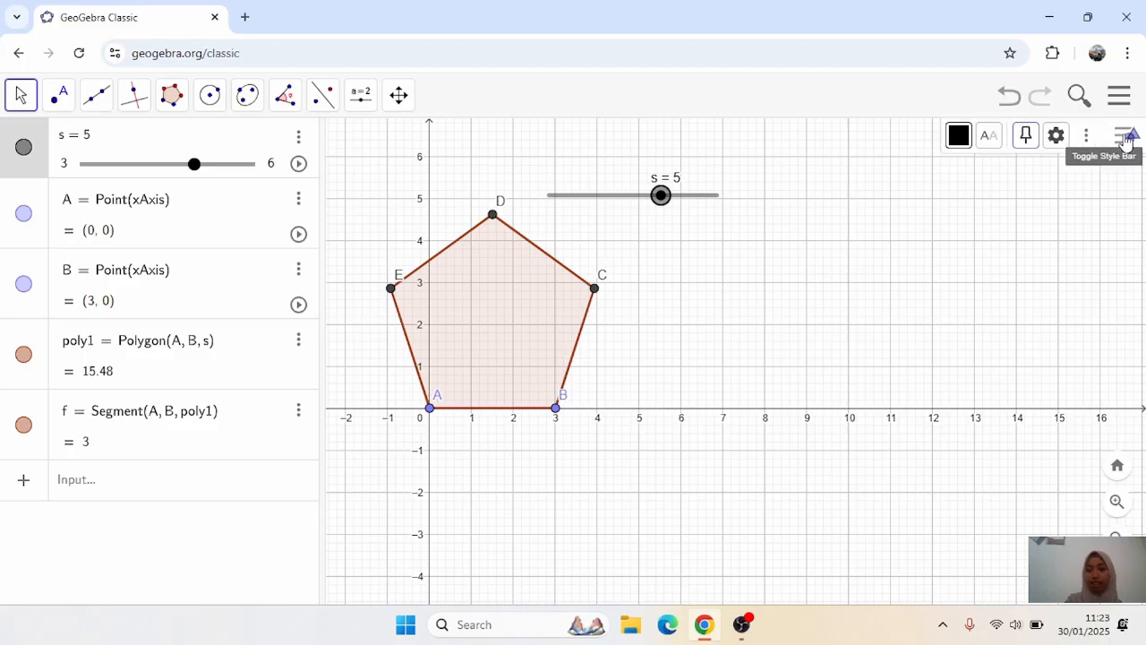
{"action": "left_click", "coordinate": [1087, 135]}
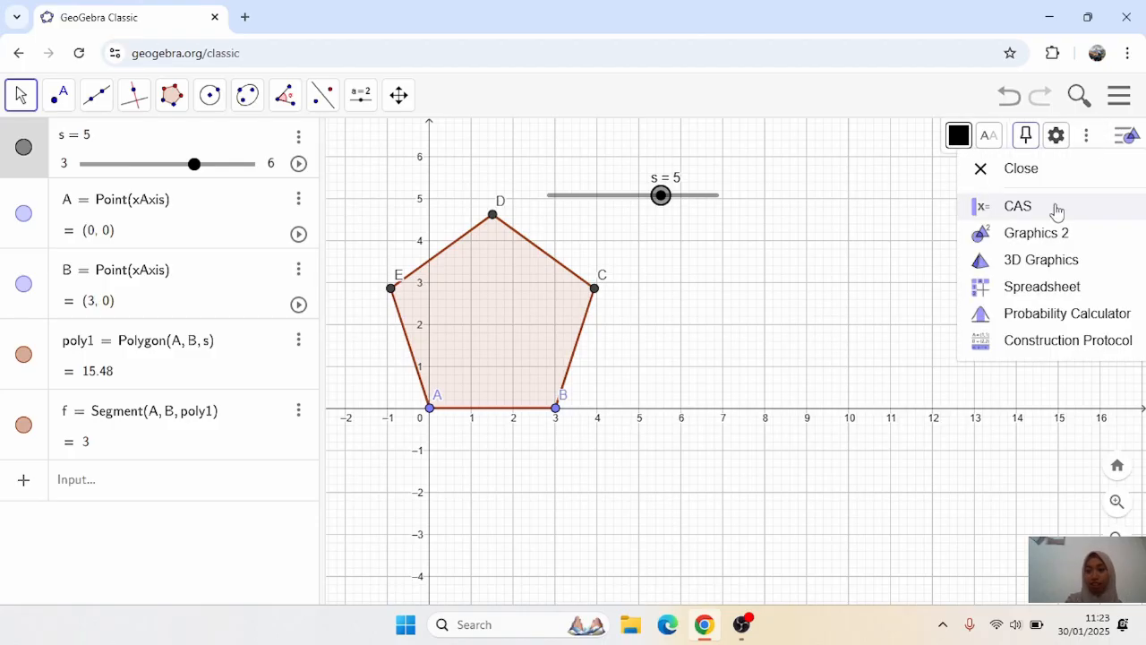
{"action": "left_click", "coordinate": [1036, 261]}
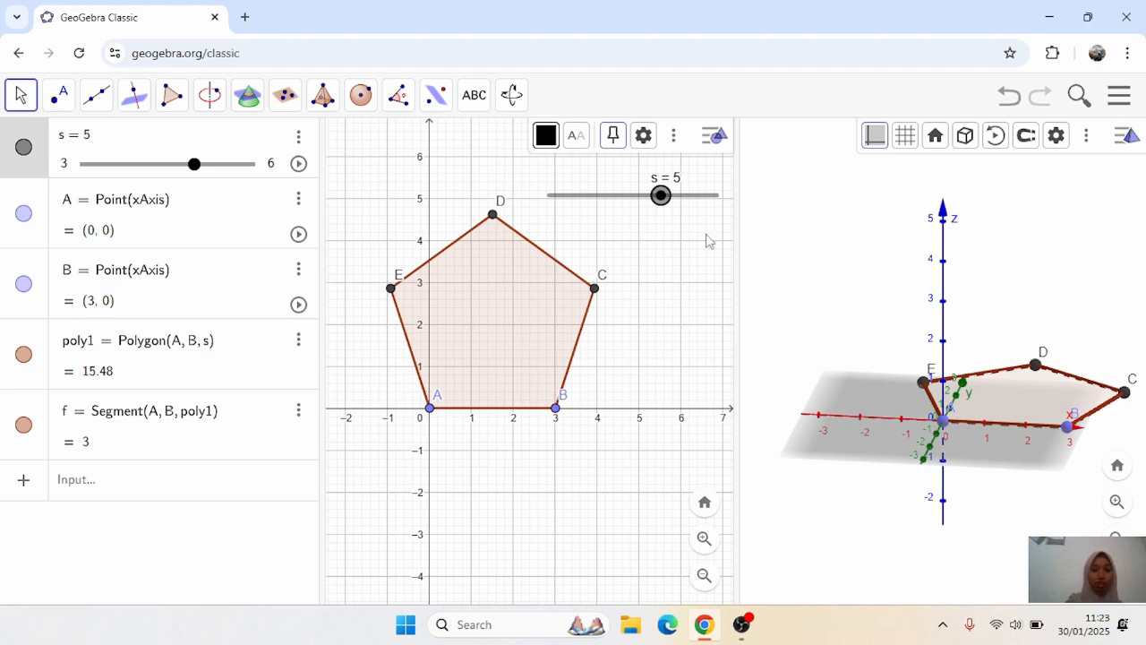
Step: Create number slider t below slider s with a minimum of 0.1, a maximum of 10 and an increment of 0.1
{"action": "left_click", "coordinate": [650, 239]}
{"action": "left_click", "coordinate": [361, 94]}
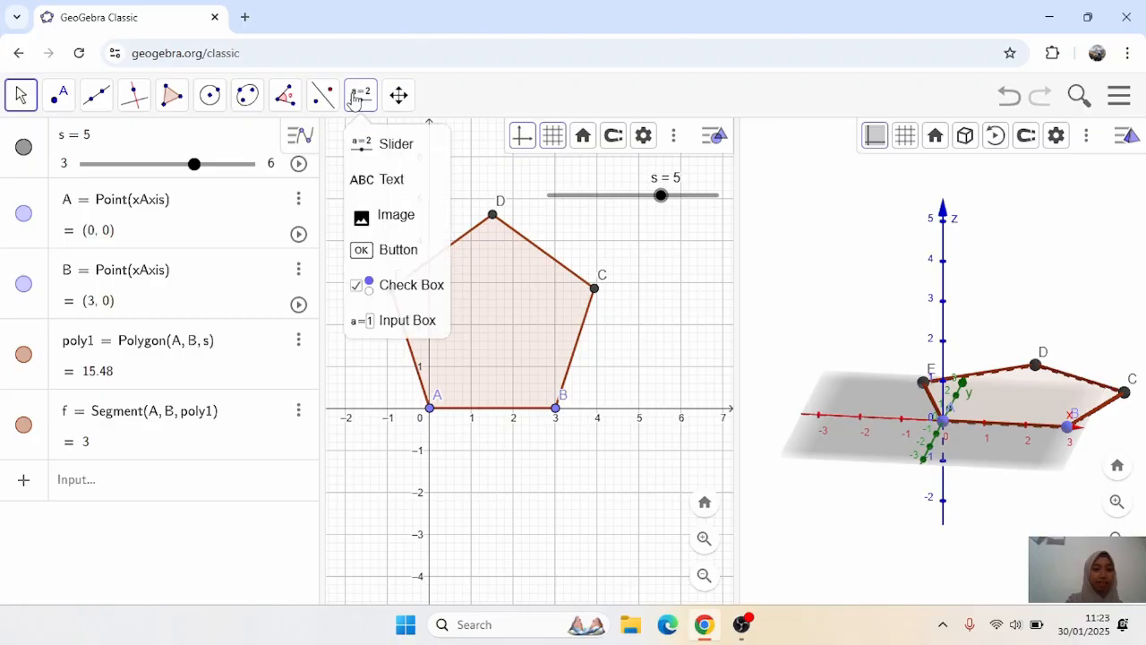
{"action": "left_click", "coordinate": [371, 146]}
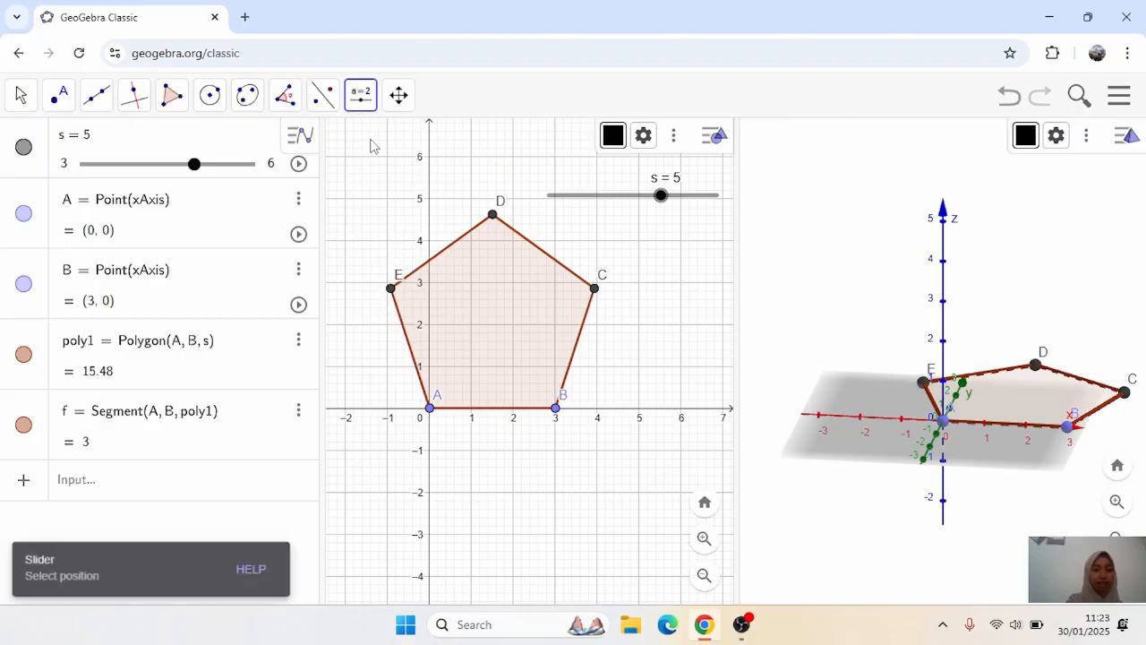
{"action": "left_click", "coordinate": [590, 213]}
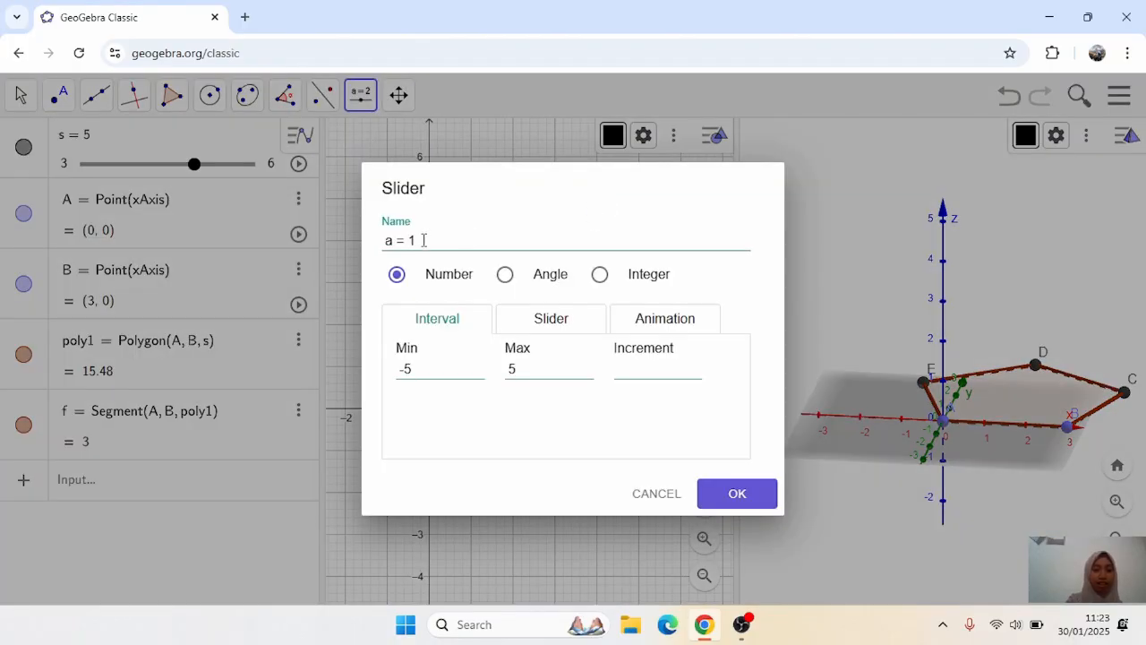
{"action": "left_click_drag", "start_coordinate": [422, 238], "coordinate": [379, 248]}
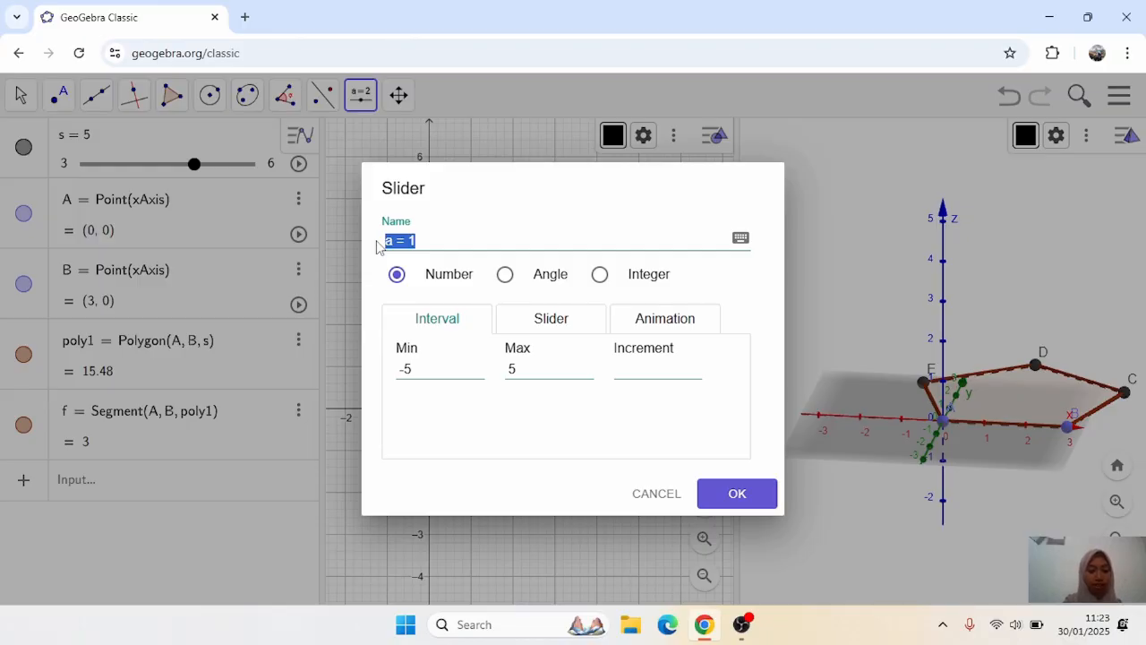
{"action": "type", "text": "t"}
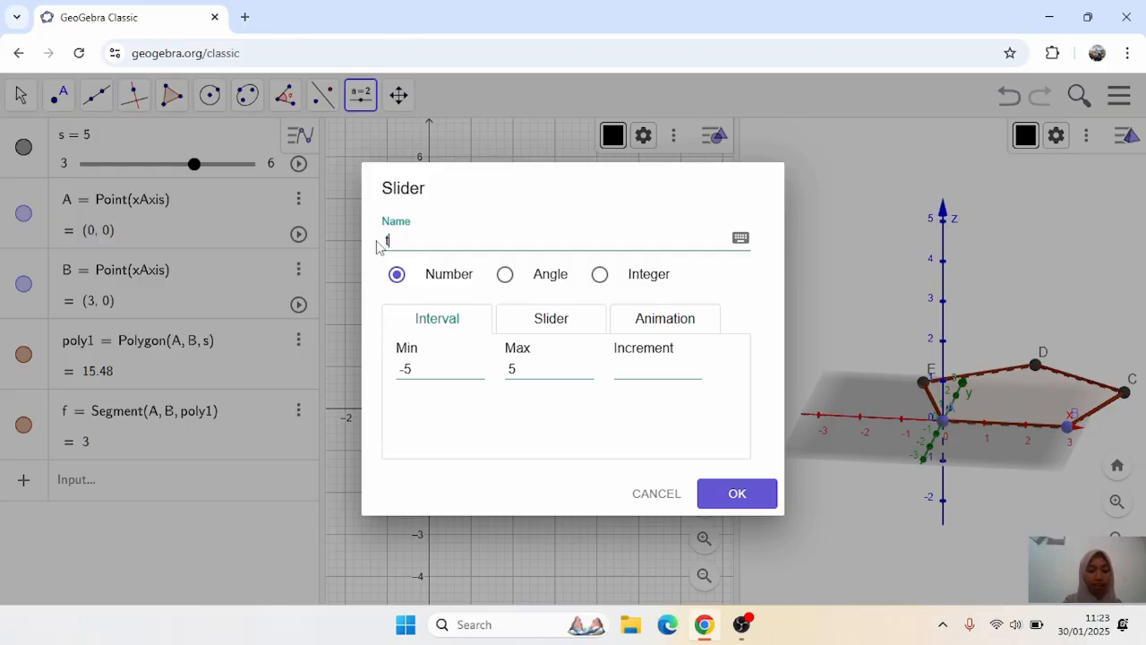
{"action": "left_click", "coordinate": [413, 370]}
{"action": "left_click_drag", "start_coordinate": [414, 370], "coordinate": [384, 379]}
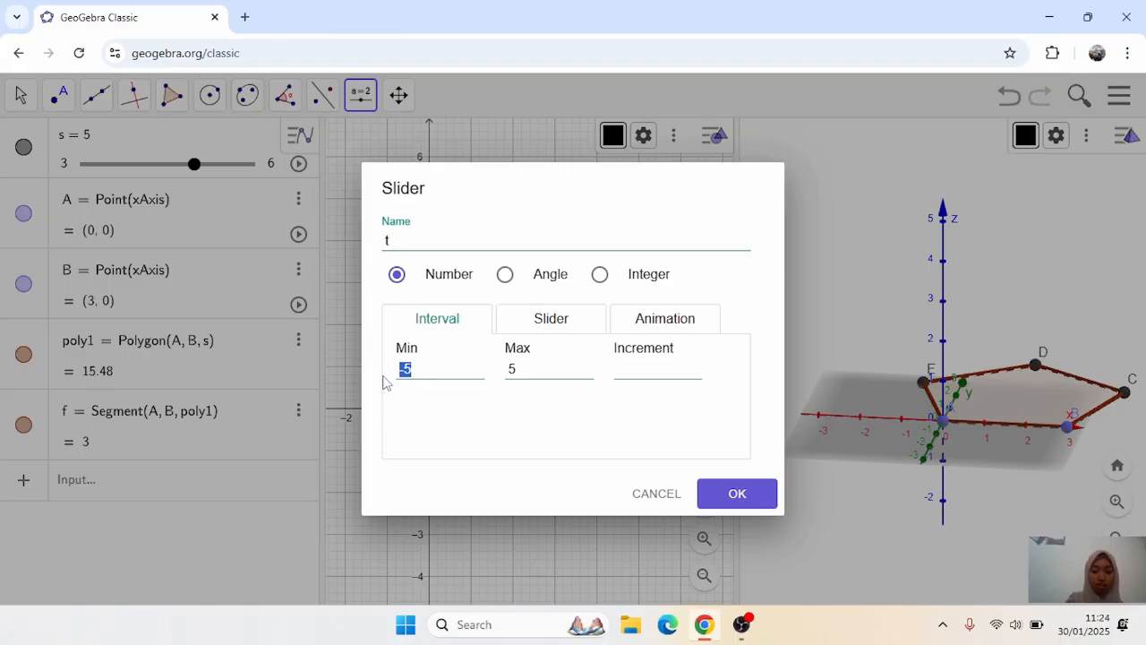
{"action": "type", "text": "0,1"}
{"action": "left_click", "coordinate": [519, 369]}
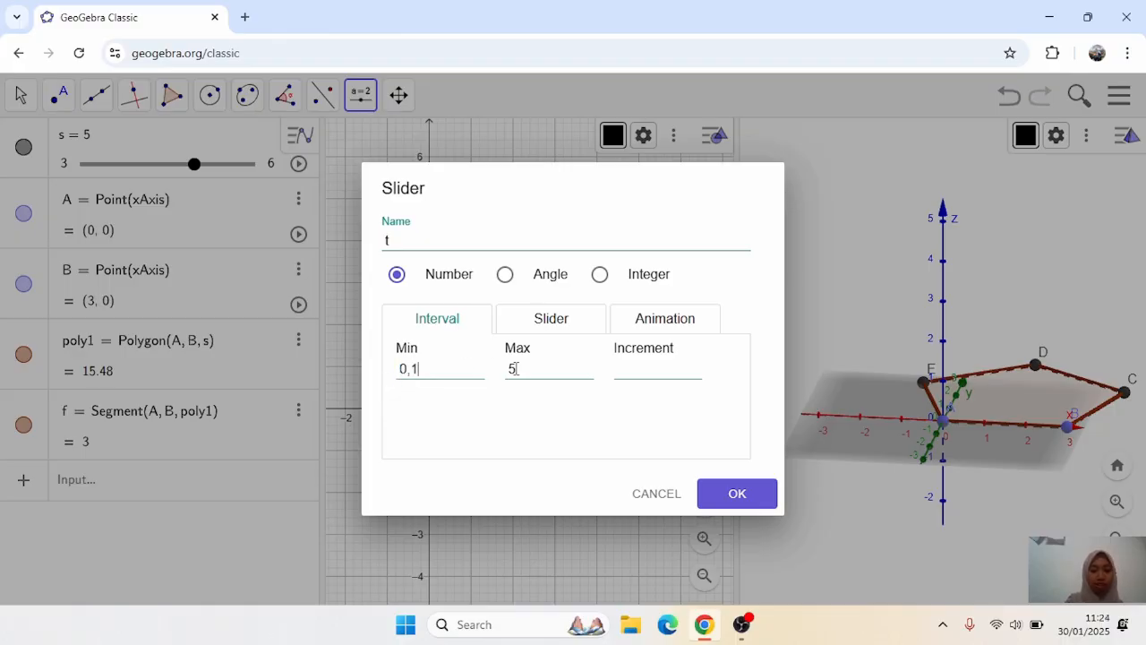
{"action": "type", "text": "10"}
{"action": "left_click", "coordinate": [639, 371]}
{"action": "type", "text": "0,1"}
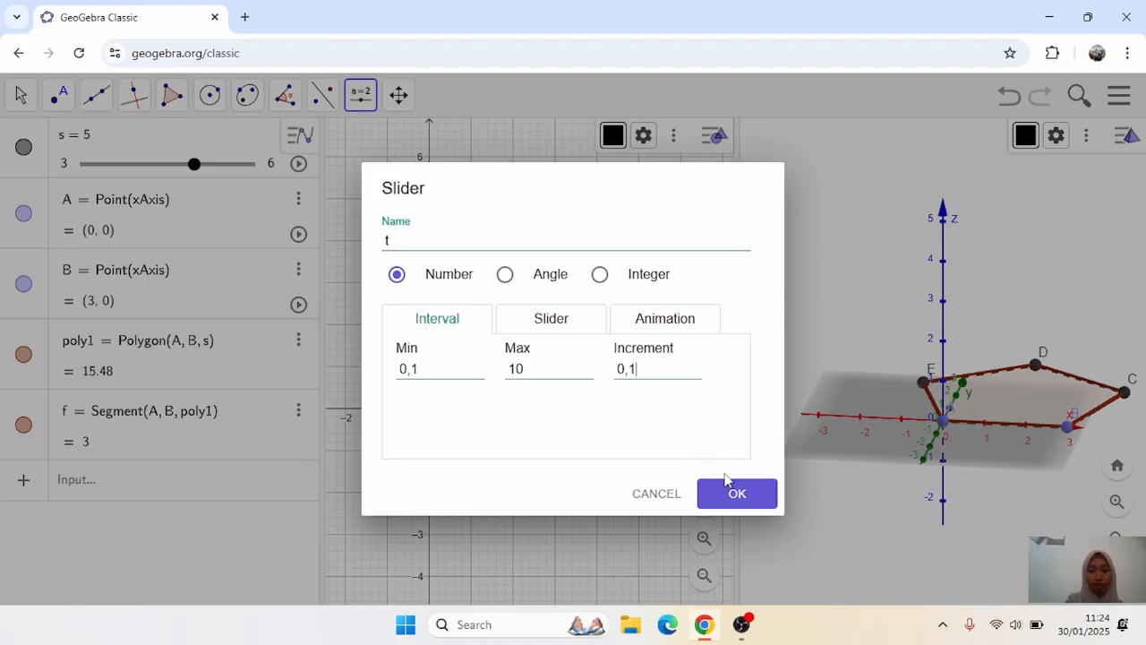
{"action": "left_click", "coordinate": [740, 496]}
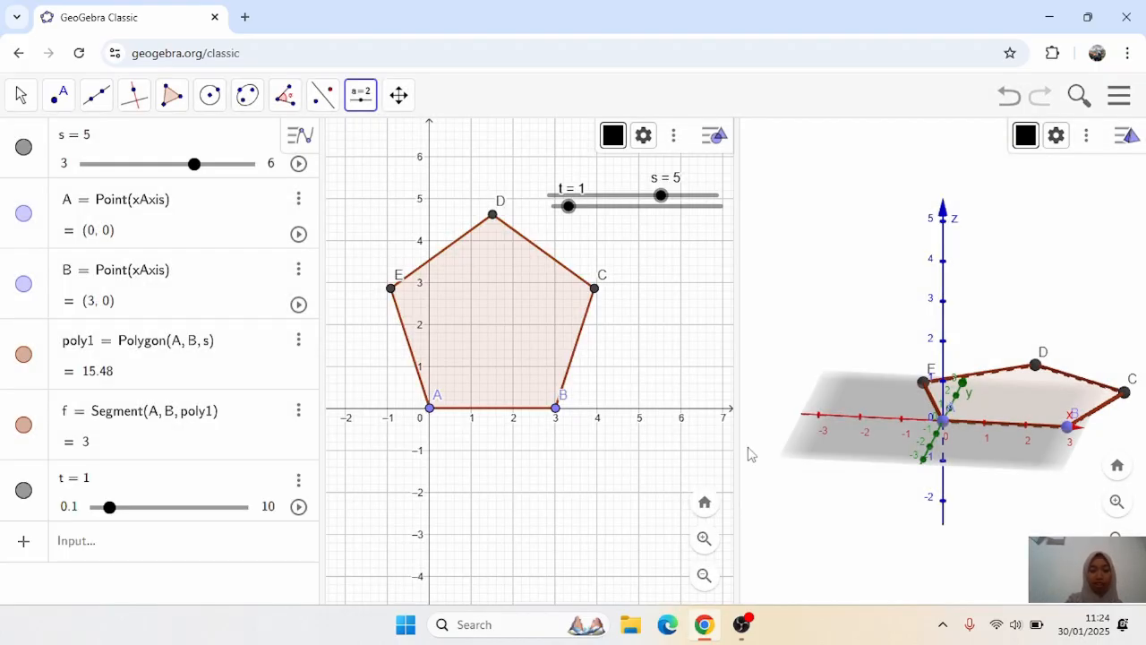
Step: Extrude the regular pentagon into a prism with altitude t, and set slider t to 4
{"action": "left_click", "coordinate": [1035, 395]}
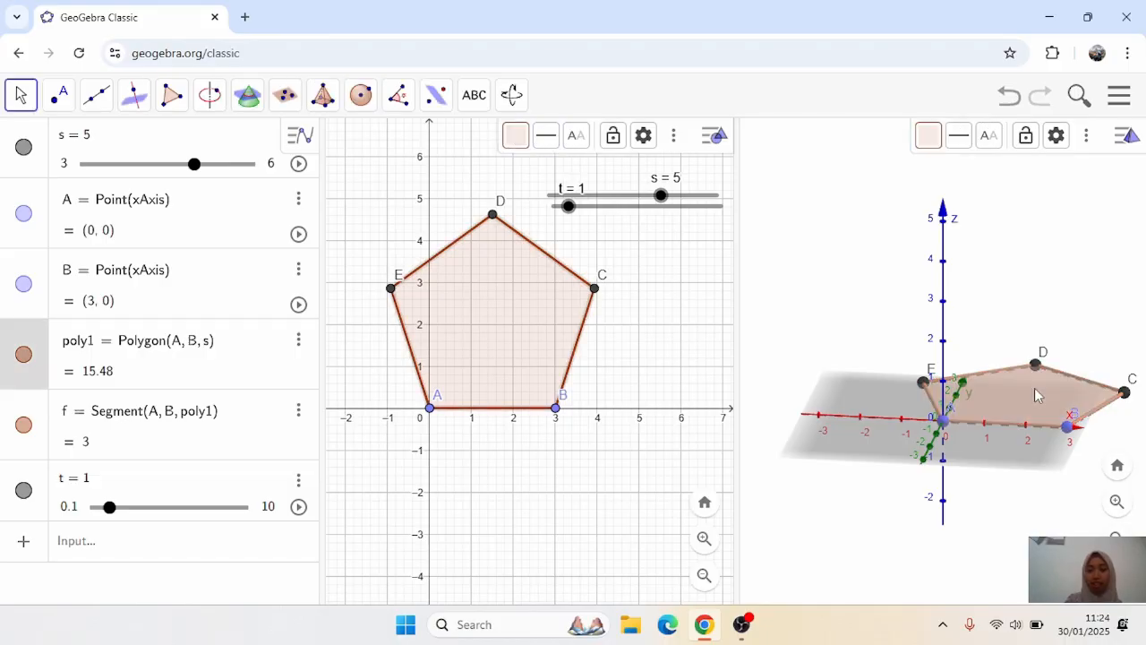
{"action": "left_click", "coordinate": [324, 97]}
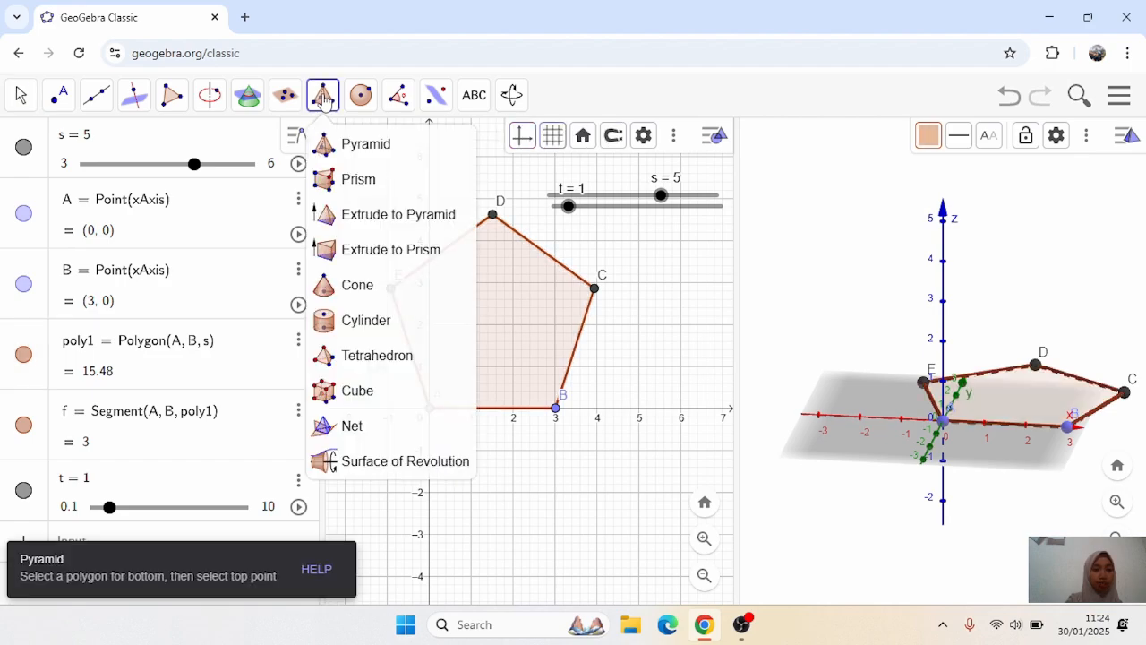
{"action": "left_click", "coordinate": [391, 249]}
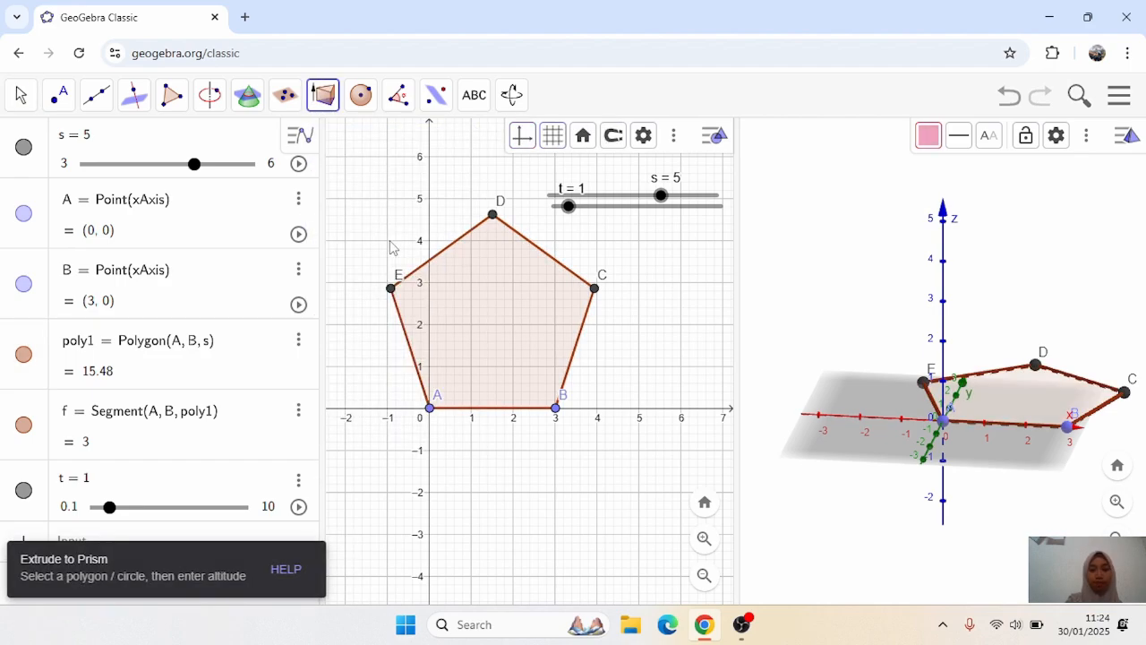
{"action": "left_click", "coordinate": [1007, 397]}
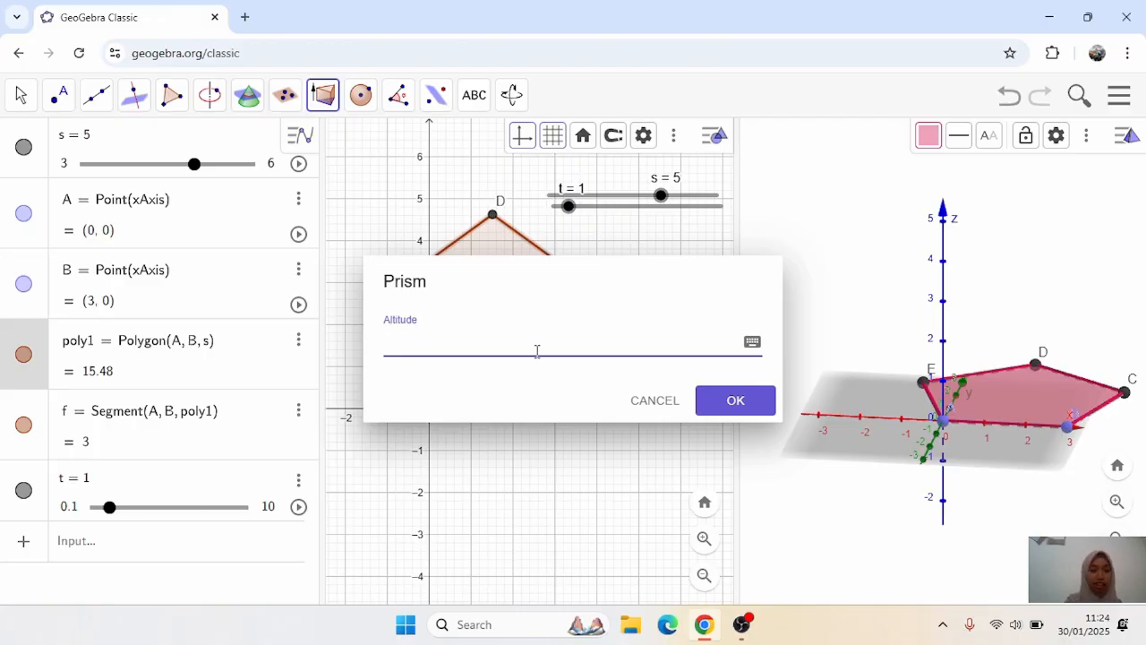
{"action": "type", "text": "t"}
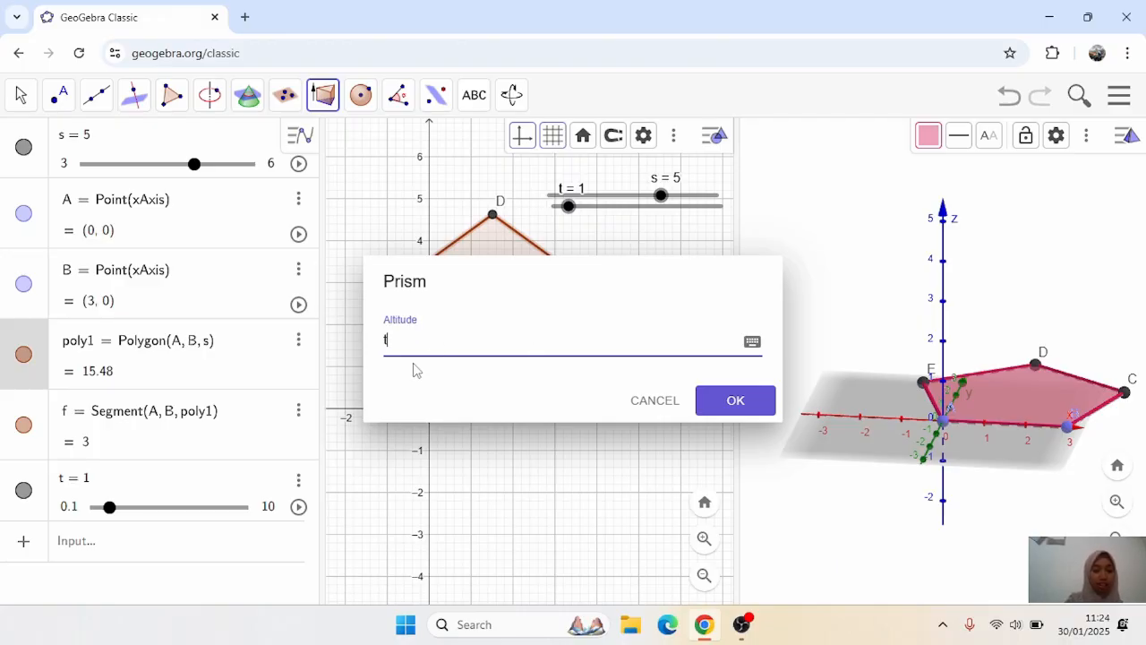
{"action": "left_click", "coordinate": [757, 403]}
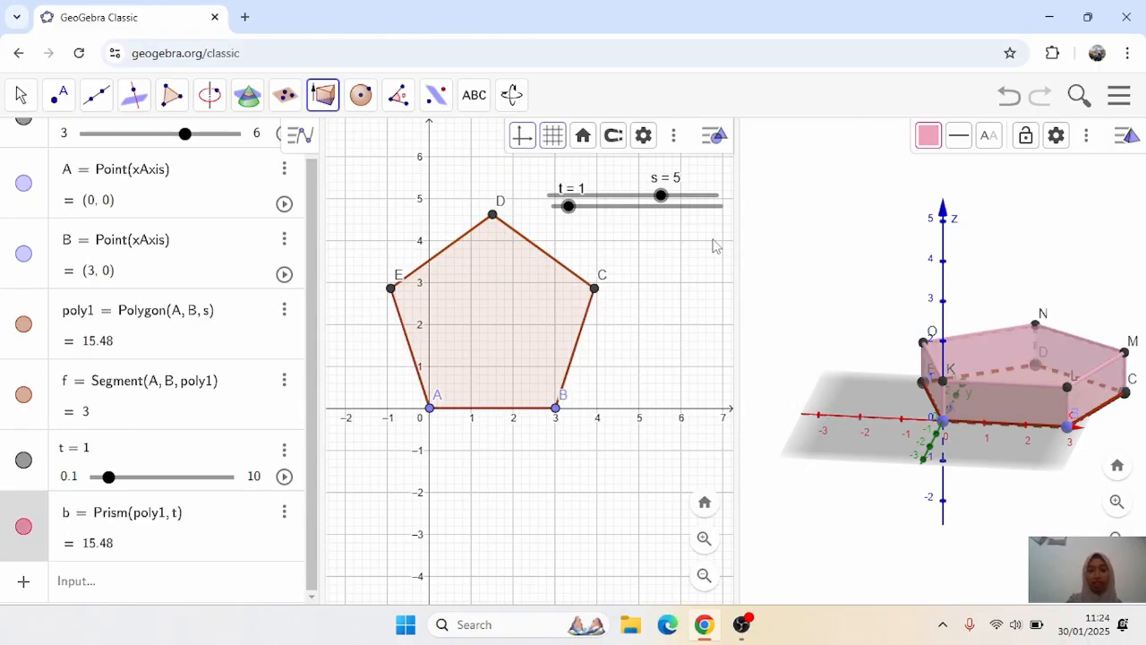
{"action": "left_click", "coordinate": [568, 206]}
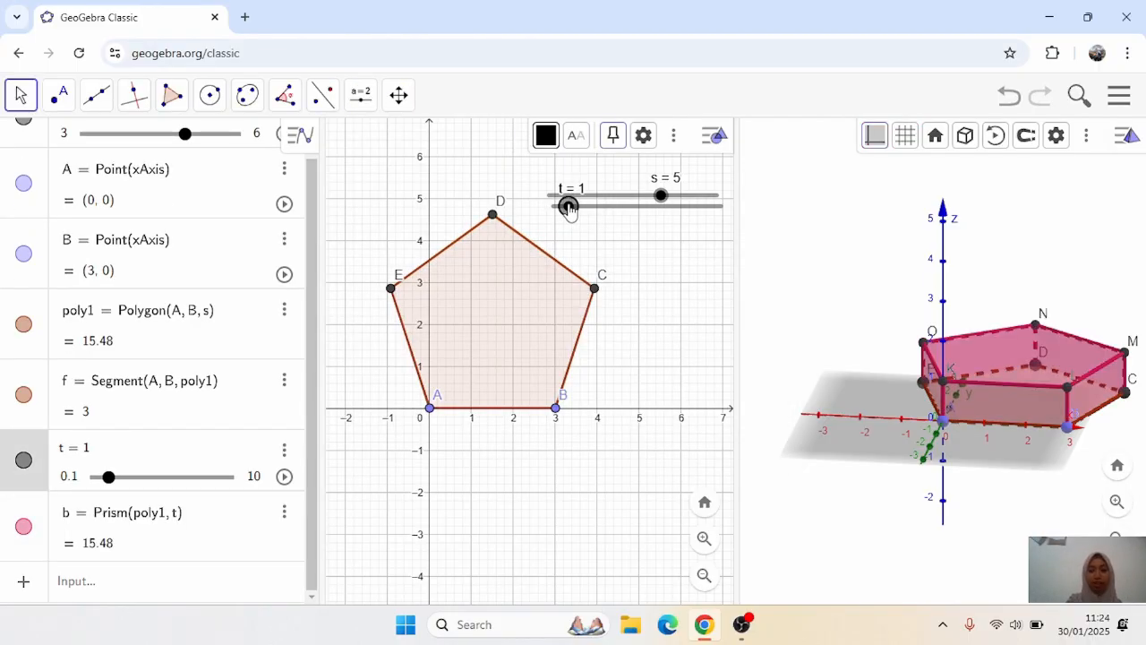
{"action": "left_click_drag", "start_coordinate": [568, 207], "coordinate": [619, 208]}
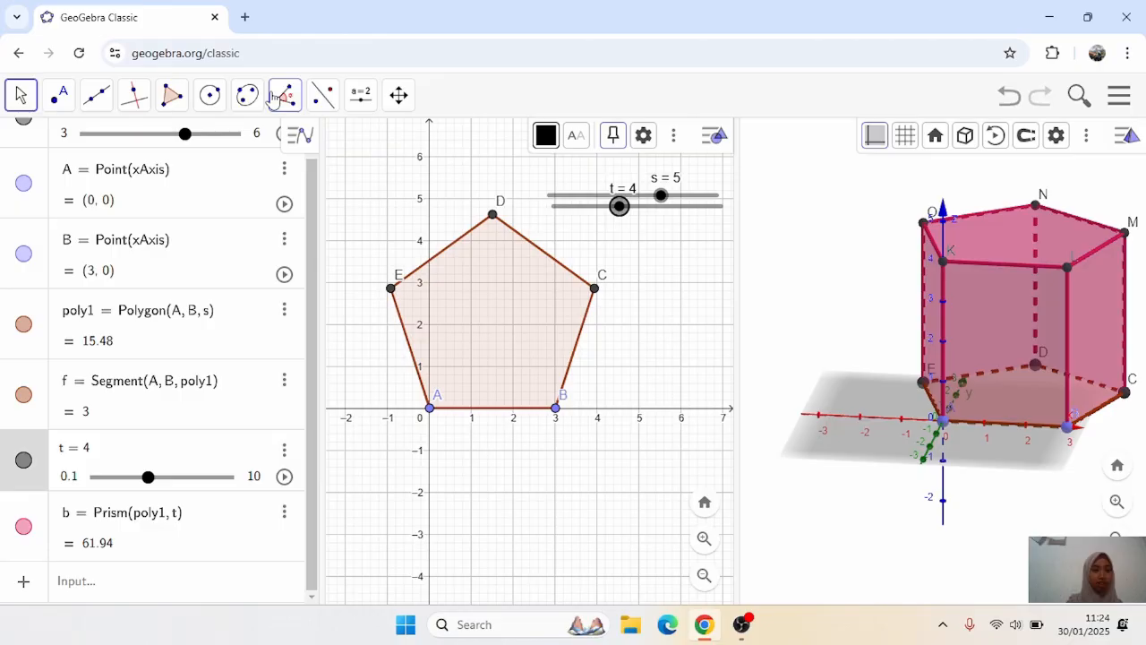
Step: Create the net of the pentagonal prism
{"action": "left_click", "coordinate": [1001, 332]}
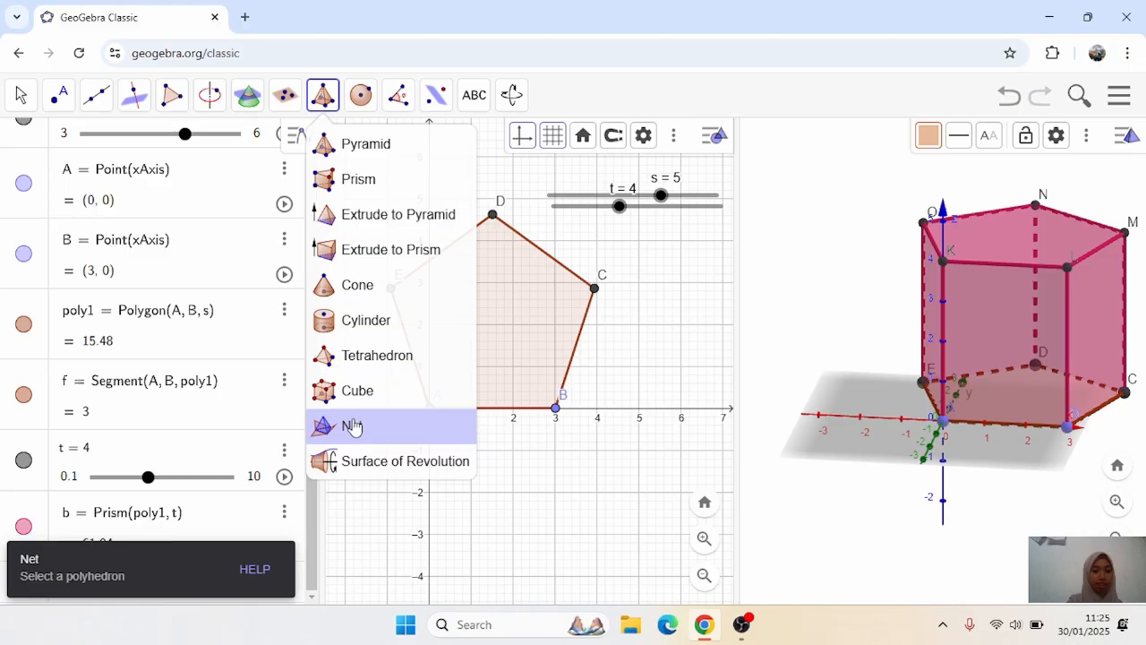
{"action": "left_click", "coordinate": [352, 425]}
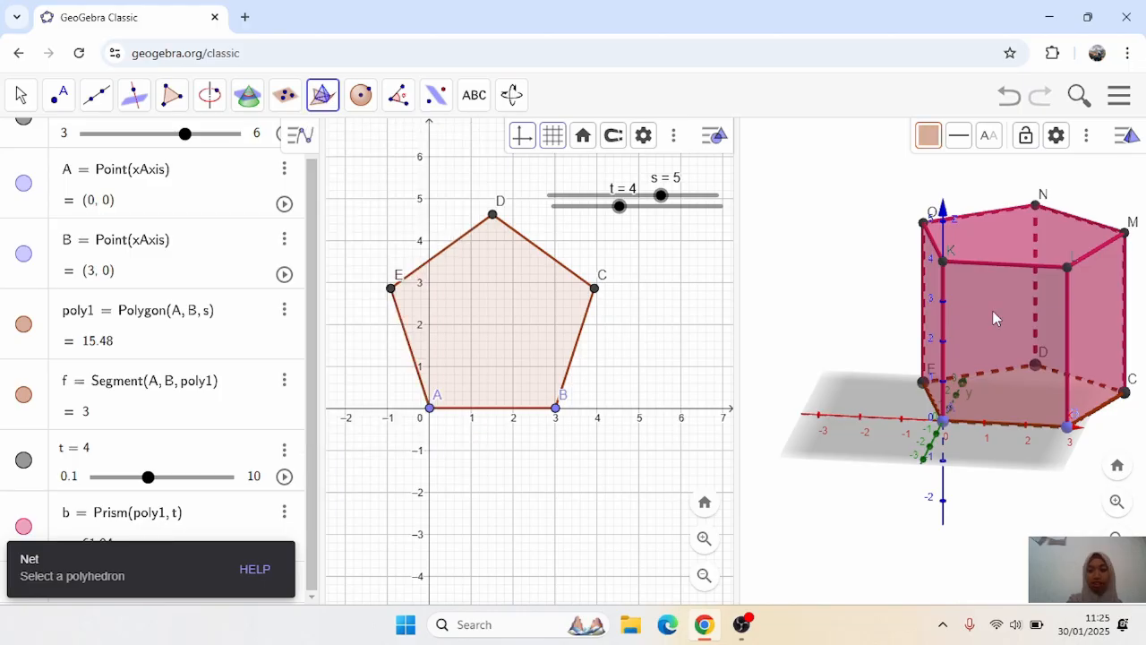
{"action": "left_click", "coordinate": [992, 310]}
{"action": "scroll", "coordinate": [552, 332], "scroll_direction": "down", "scroll_amount": 5}
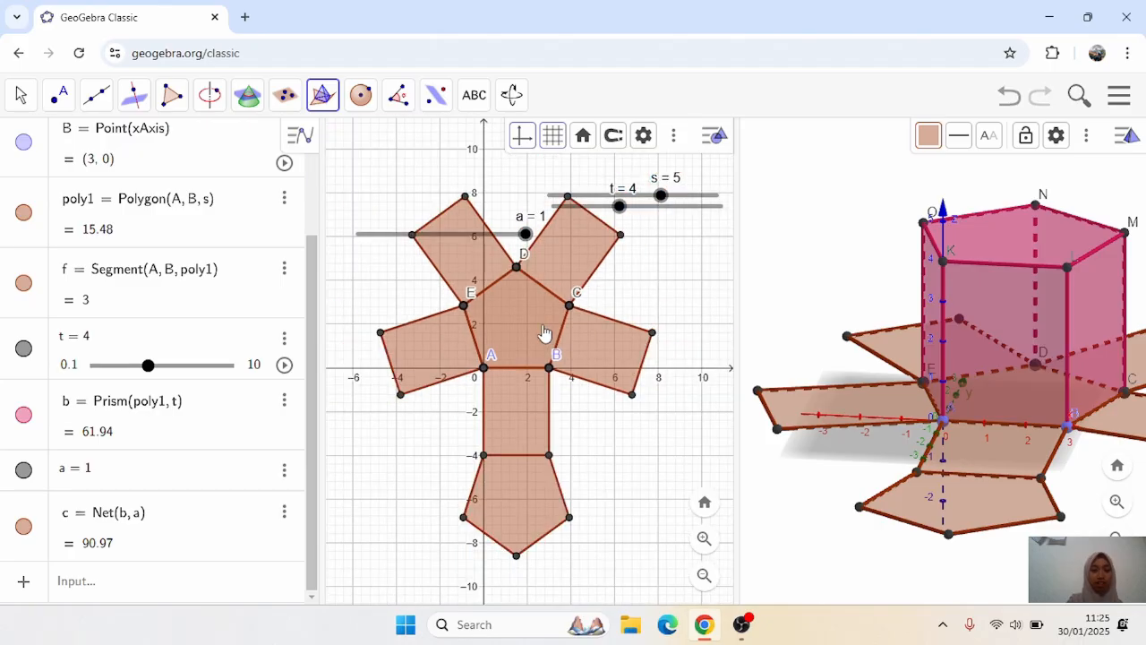
{"action": "scroll", "coordinate": [544, 333], "scroll_direction": "down", "scroll_amount": 2}
{"action": "scroll", "coordinate": [873, 308], "scroll_direction": "down", "scroll_amount": 3}
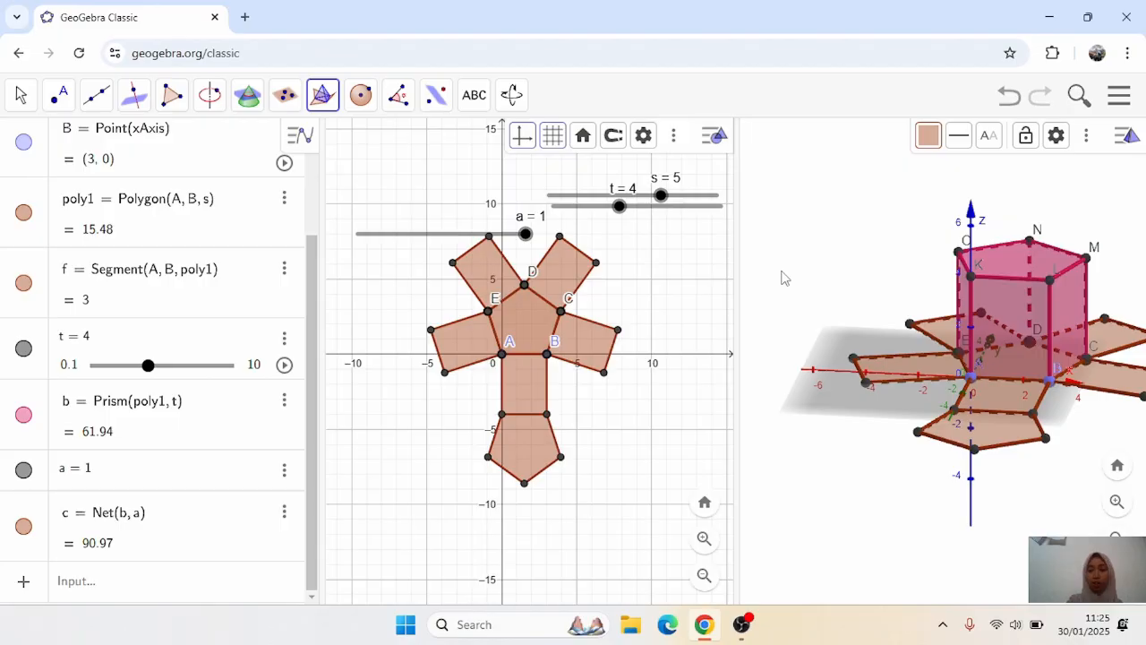
Step: Hide the axes in the 3D view and add an area label to the prism's side face ABLK
{"action": "right_click", "coordinate": [855, 402]}
{"action": "left_click", "coordinate": [934, 385]}
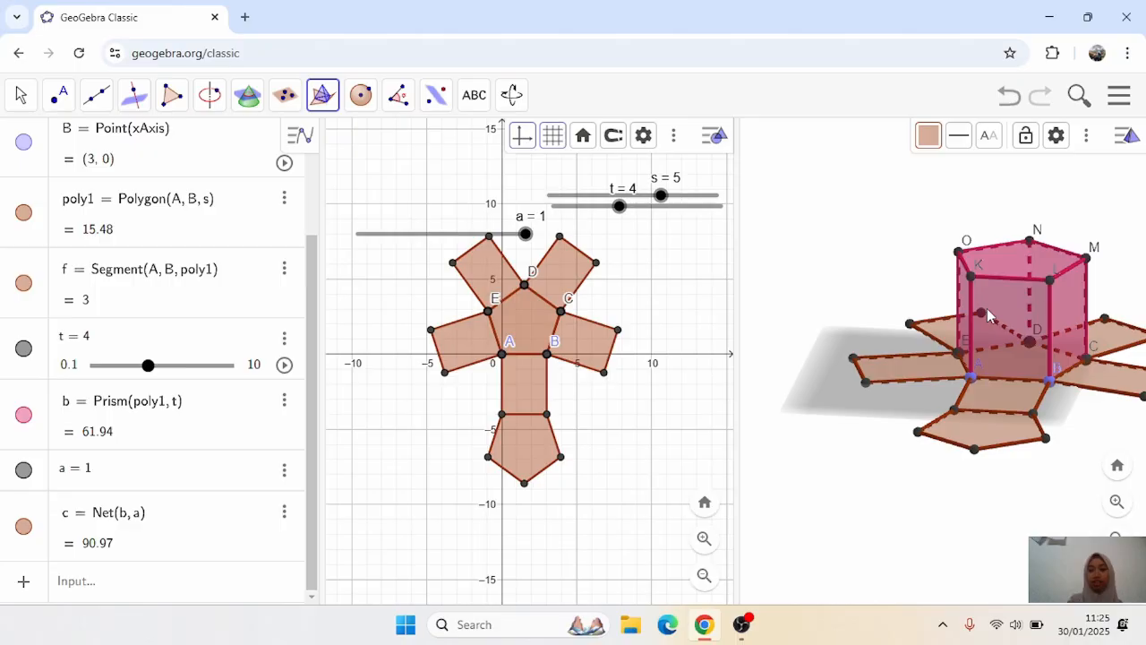
{"action": "left_click", "coordinate": [435, 95]}
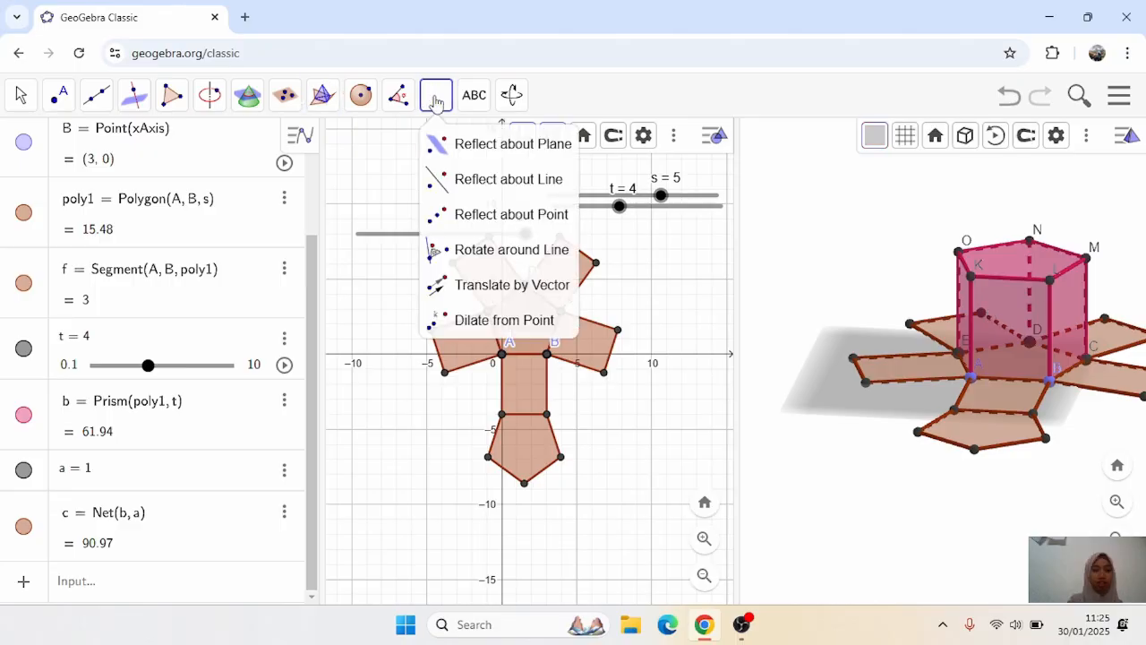
{"action": "left_click", "coordinate": [397, 96]}
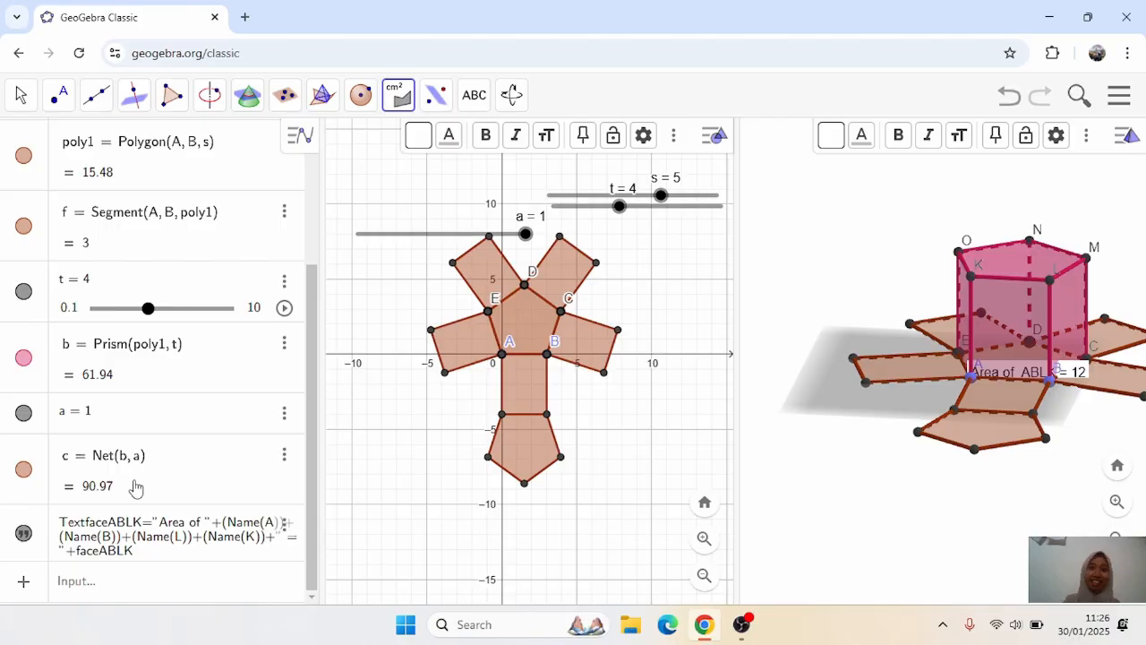
Step: In the blank file, construct a regular polygon with 3 vertices on point A at the origin and point B at (4, 0)
{"action": "mouse_move", "coordinate": [747, 639]}
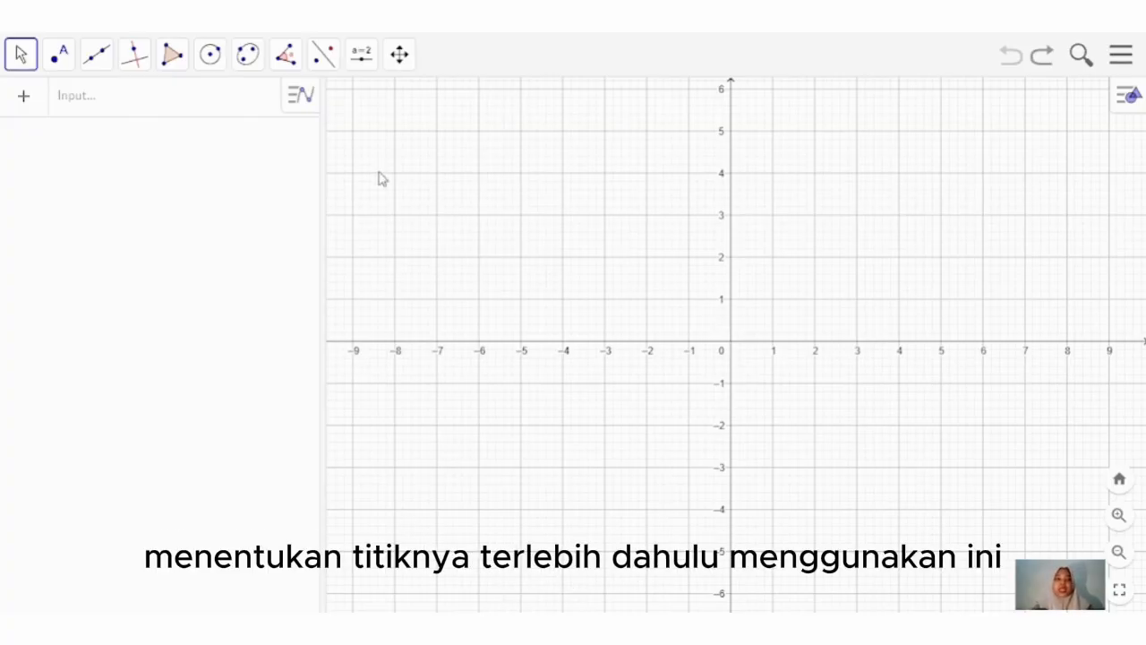
{"action": "left_click", "coordinate": [175, 55]}
{"action": "left_click", "coordinate": [241, 139]}
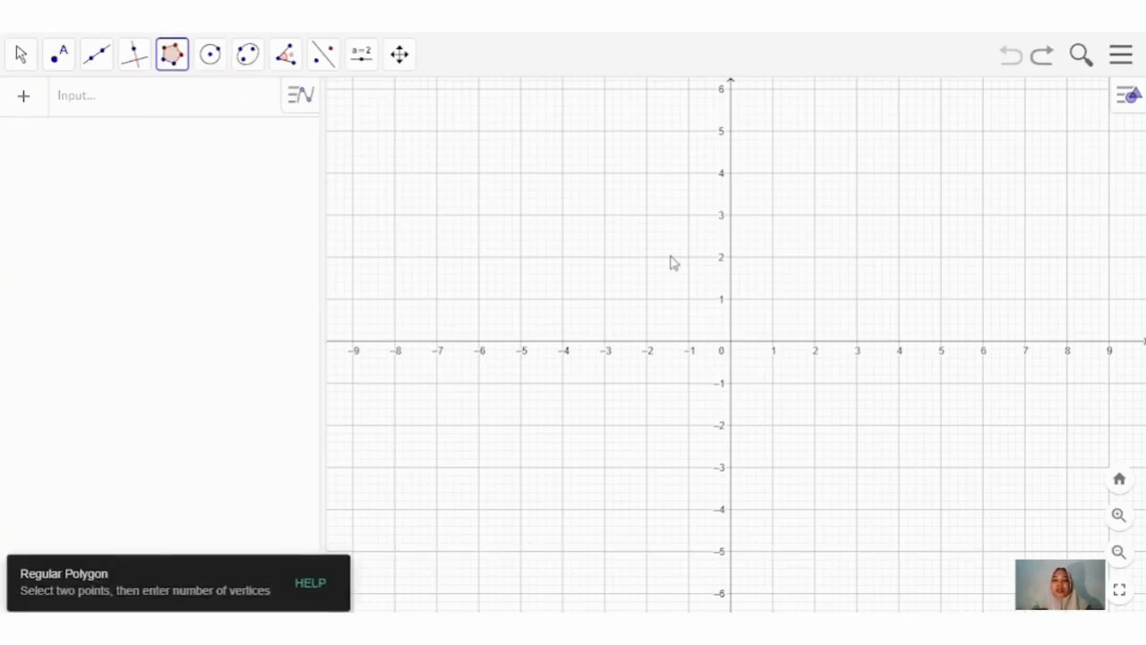
{"action": "left_click", "coordinate": [730, 340]}
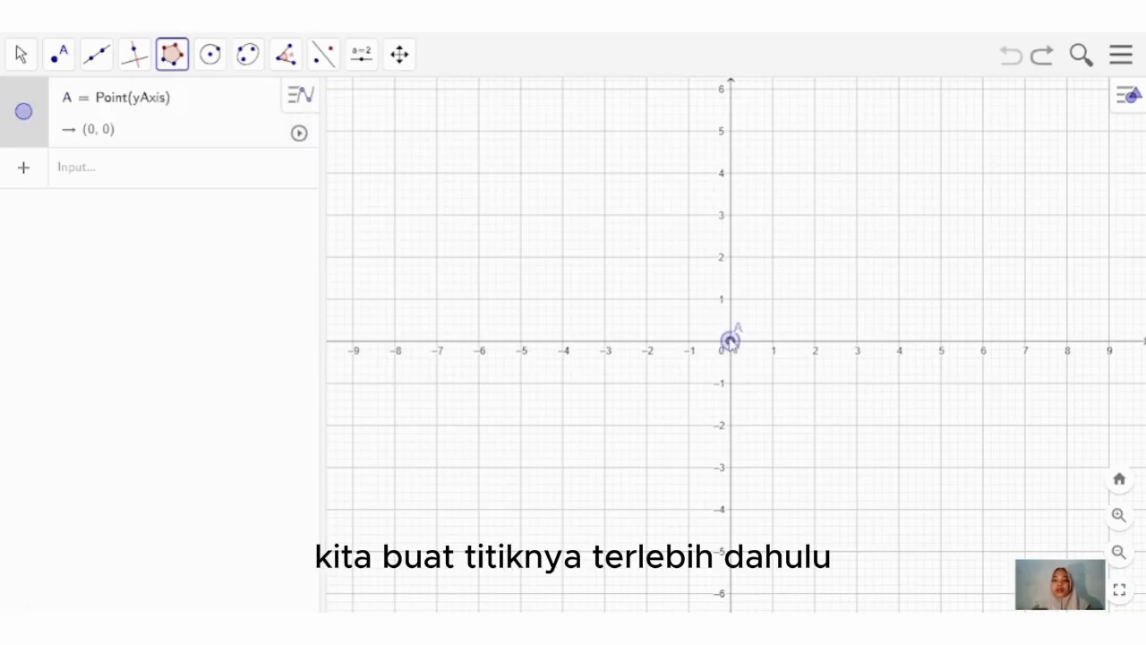
{"action": "left_click", "coordinate": [898, 341]}
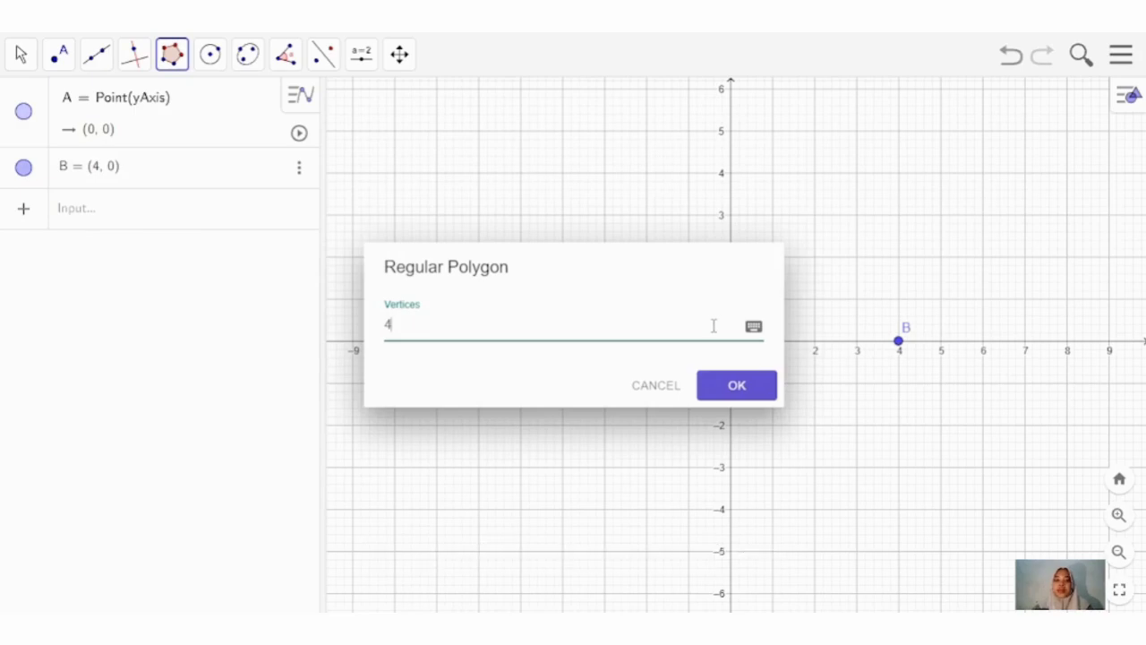
{"action": "key", "text": "BackSpace"}
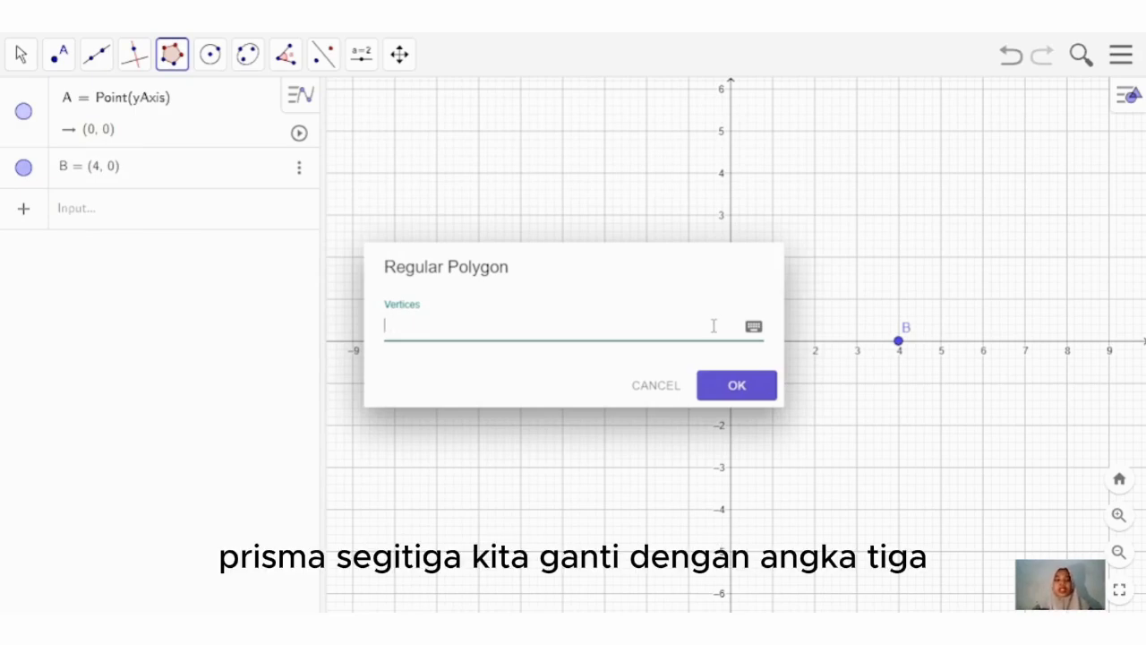
{"action": "type", "text": "3"}
{"action": "left_click", "coordinate": [738, 386]}
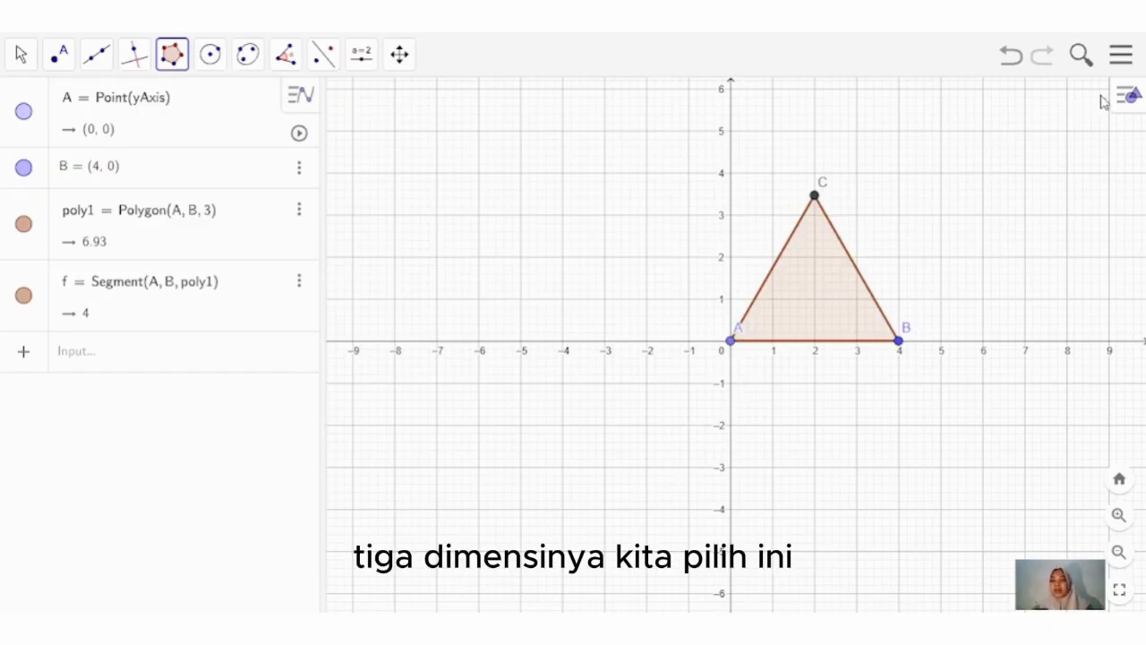
Step: Show the 3D Graphics view beside the 2D view of the triangle
{"action": "left_click", "coordinate": [1130, 99]}
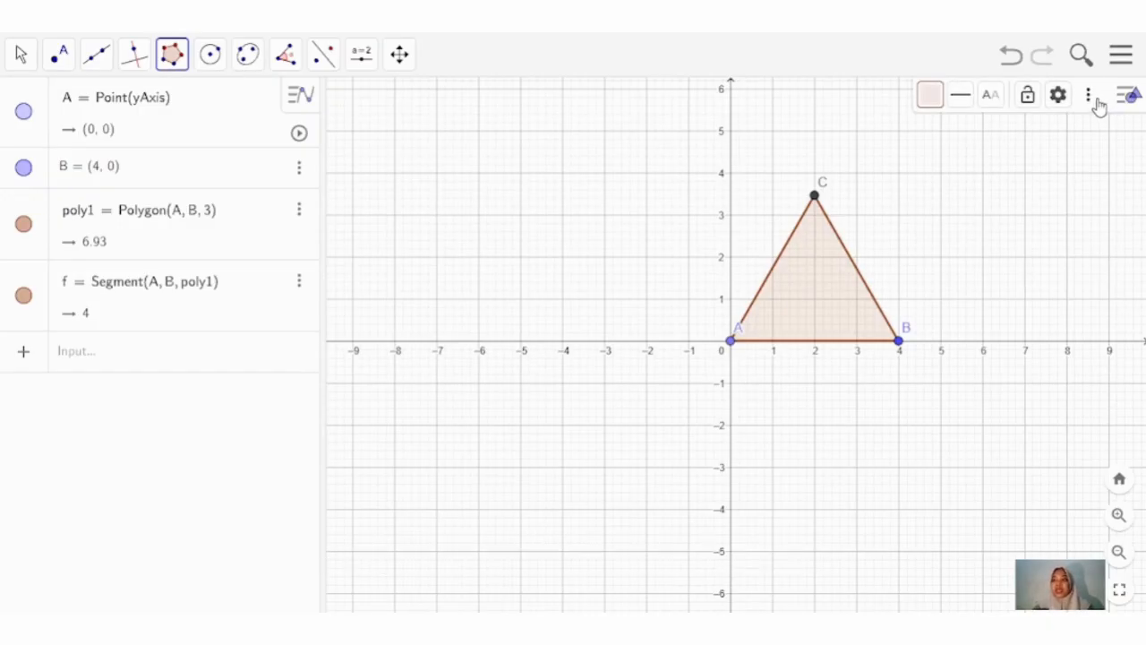
{"action": "left_click", "coordinate": [1089, 98]}
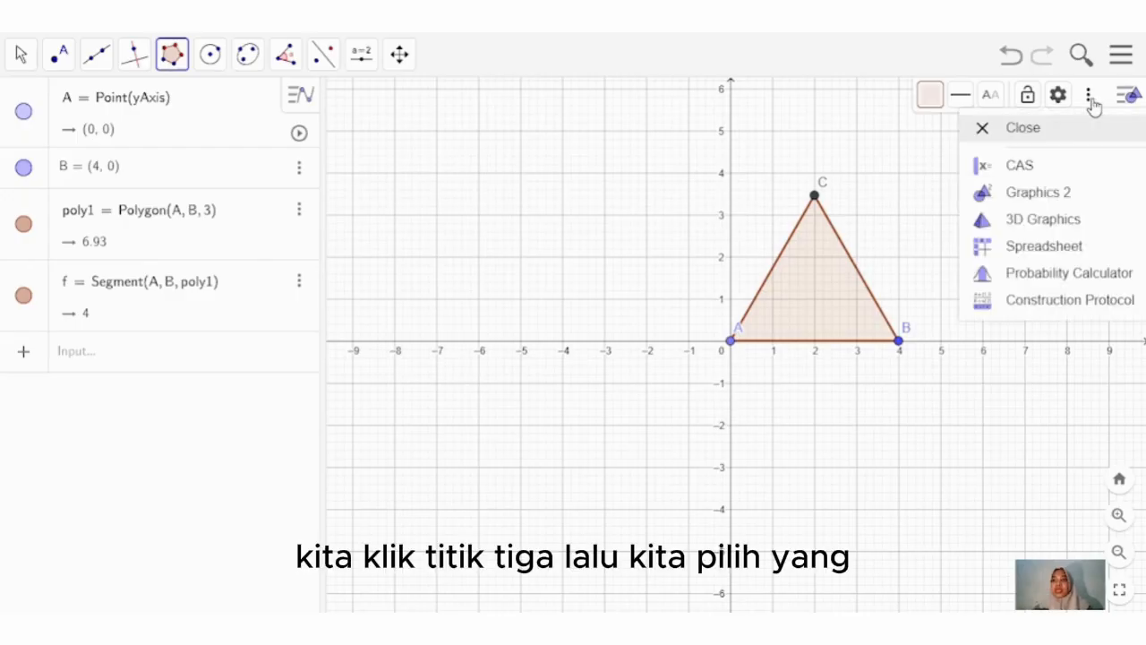
{"action": "left_click", "coordinate": [1092, 218]}
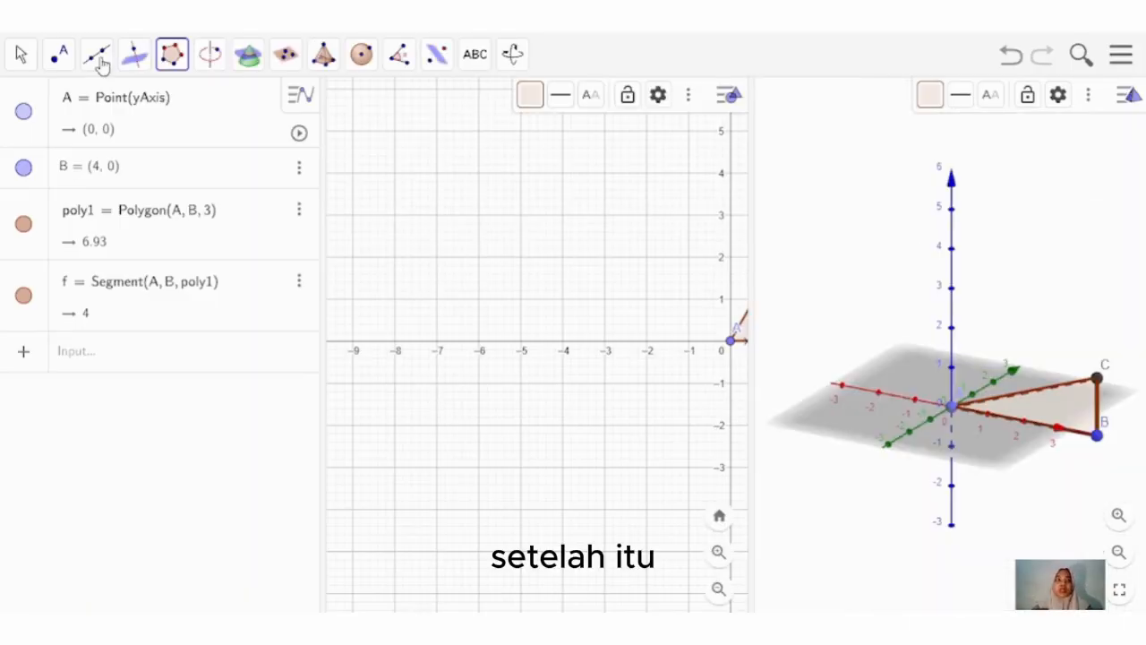
{"action": "left_click", "coordinate": [20, 55]}
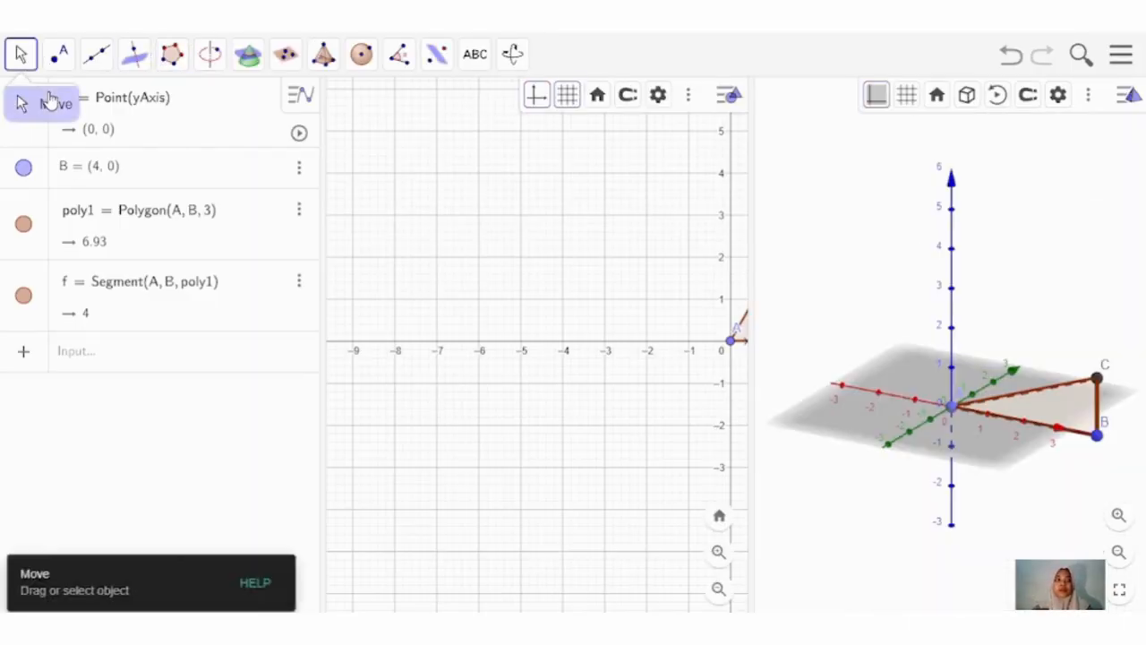
{"action": "left_click", "coordinate": [619, 292]}
{"action": "left_click_drag", "start_coordinate": [619, 292], "coordinate": [394, 337]}
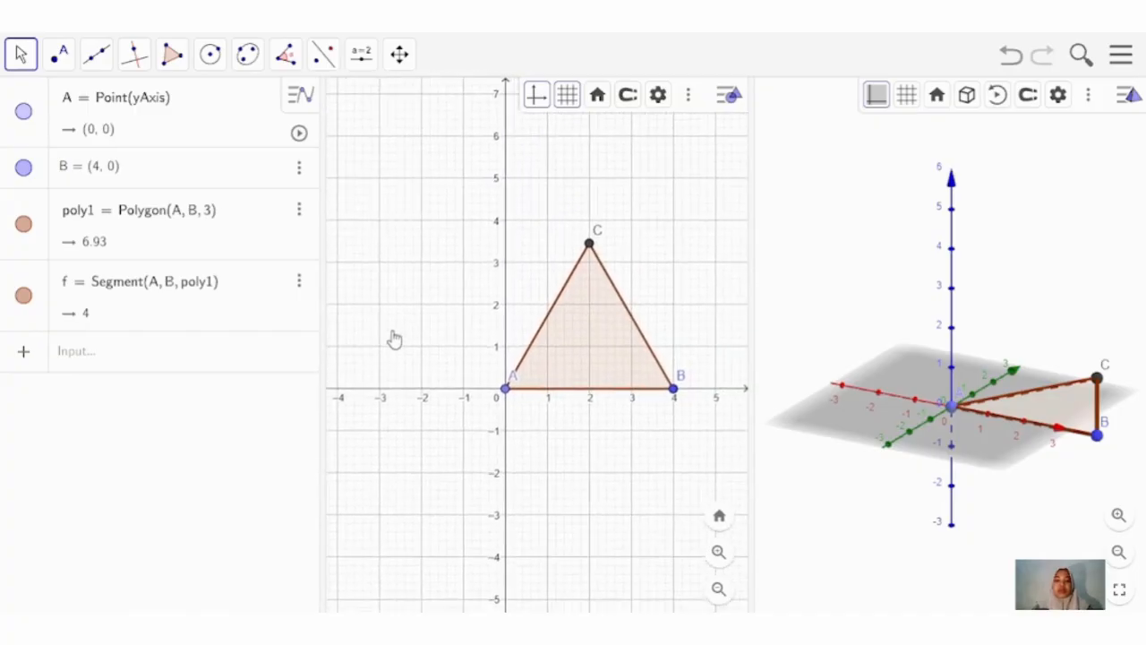
Step: Extrude triangle ABC to a prism with an altitude of 6 in the 3D view
{"action": "left_click", "coordinate": [1048, 400]}
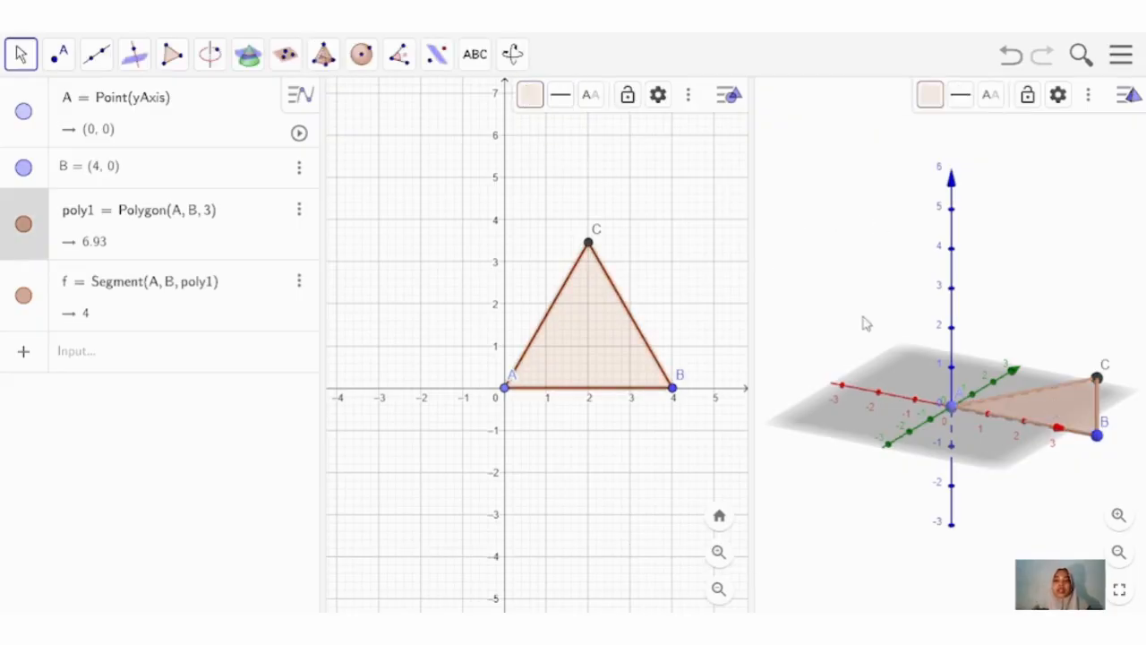
{"action": "left_click", "coordinate": [333, 65]}
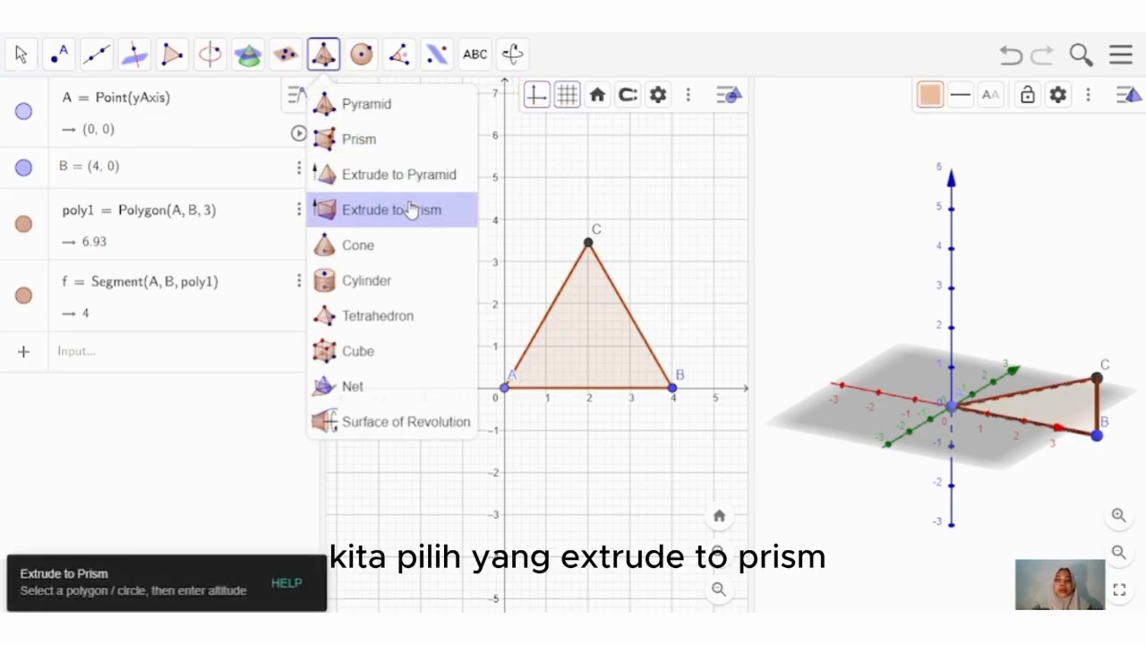
{"action": "left_click", "coordinate": [410, 209]}
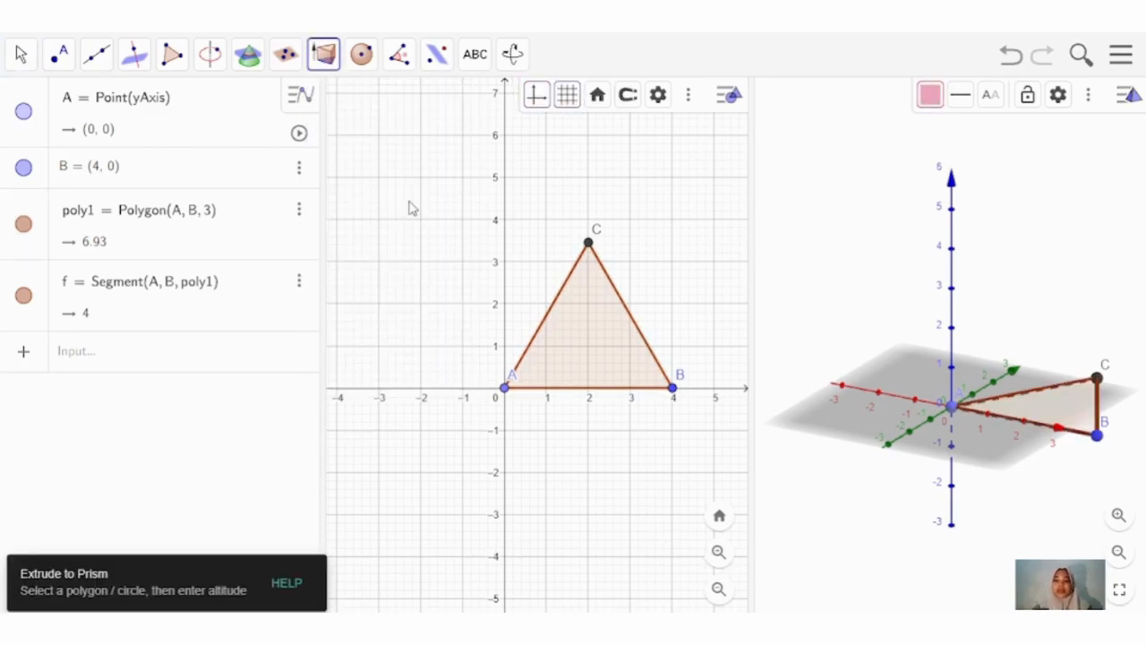
{"action": "left_click", "coordinate": [1053, 405]}
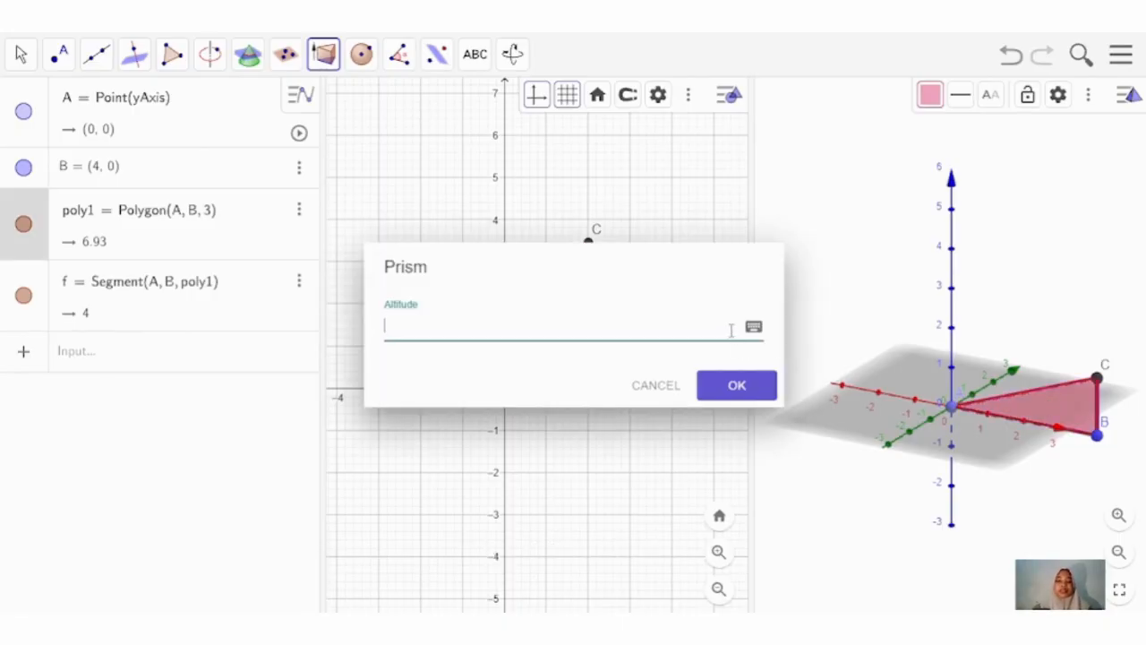
{"action": "type", "text": "6"}
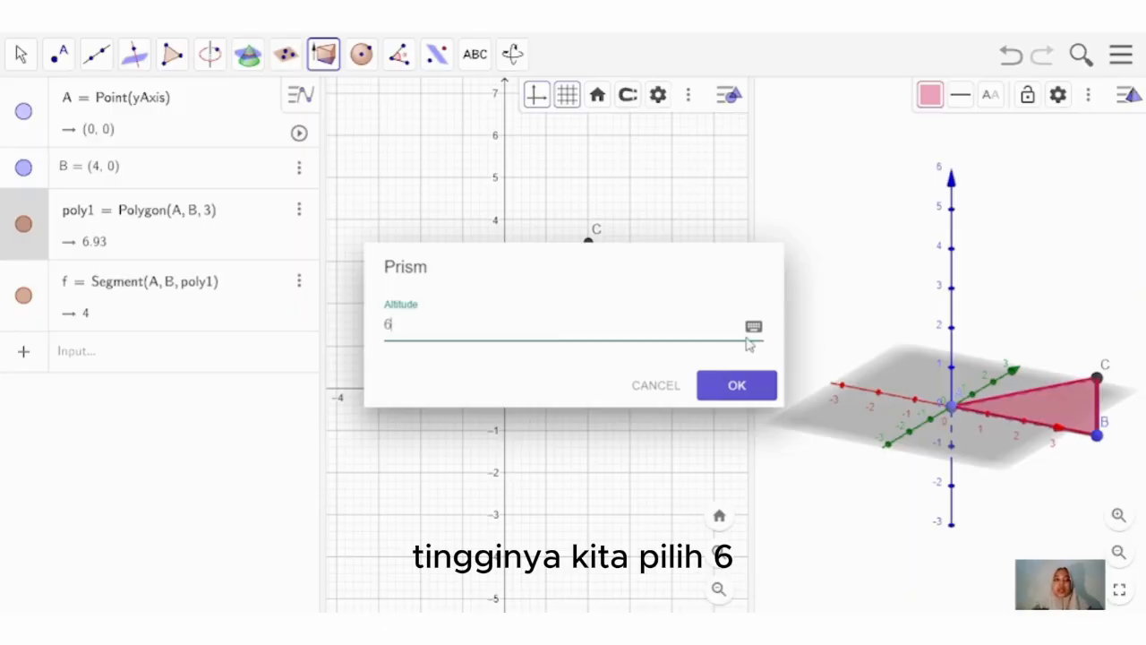
{"action": "left_click", "coordinate": [762, 390]}
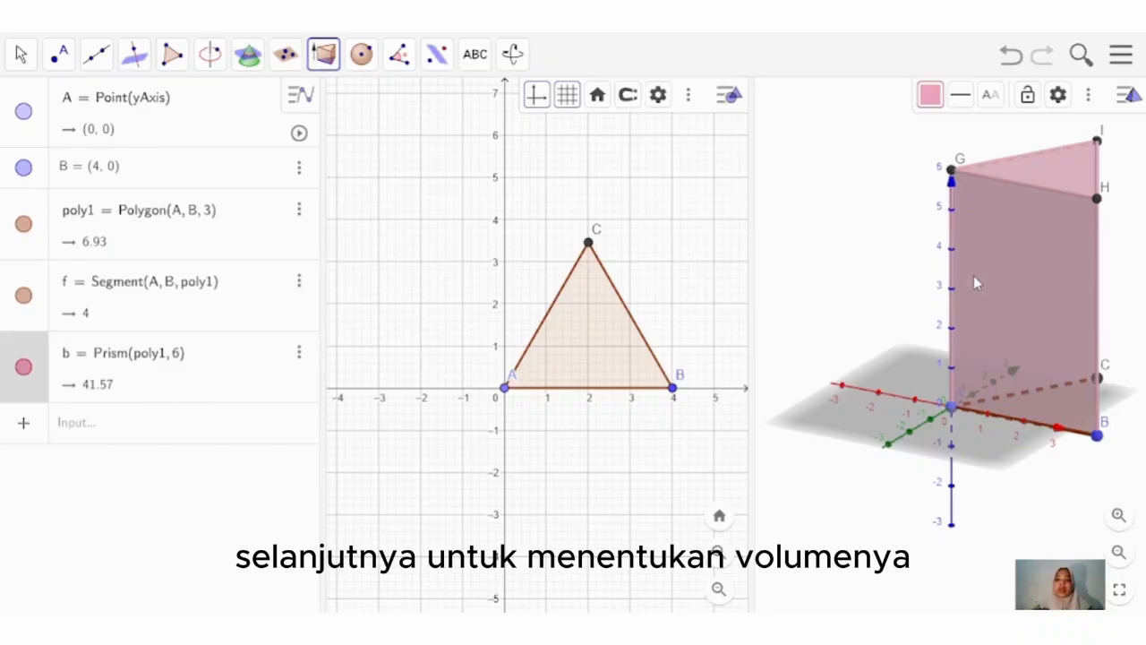
Step: Add a volume label to the triangular prism and start the automatic rotation of the 3D view
{"action": "left_click", "coordinate": [400, 60]}
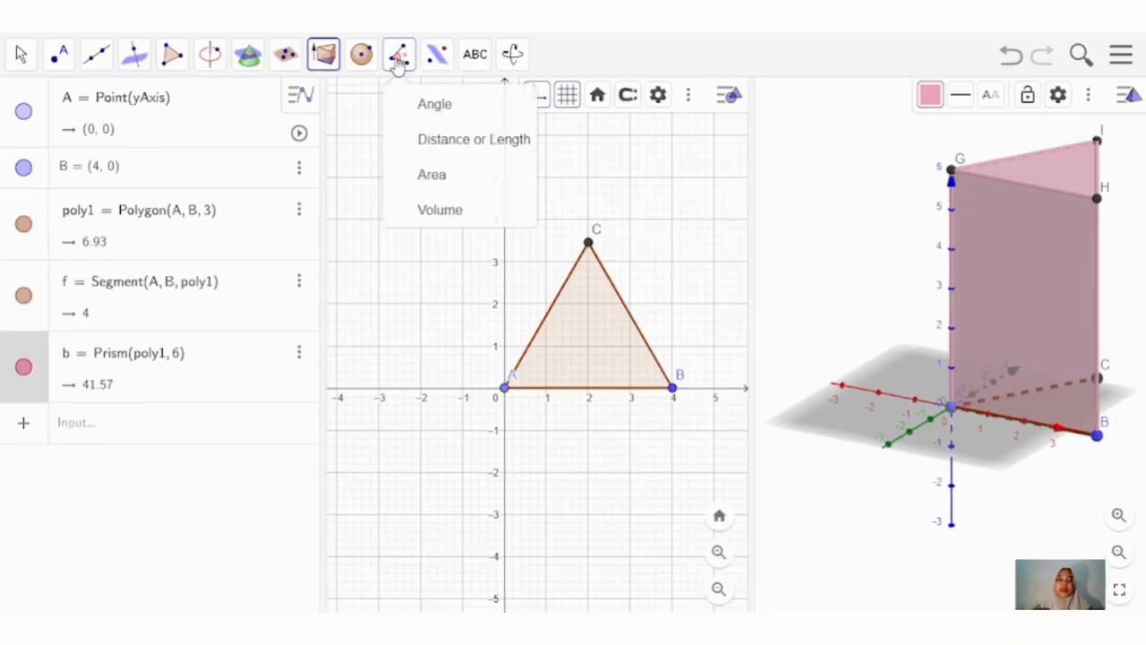
{"action": "left_click", "coordinate": [495, 210]}
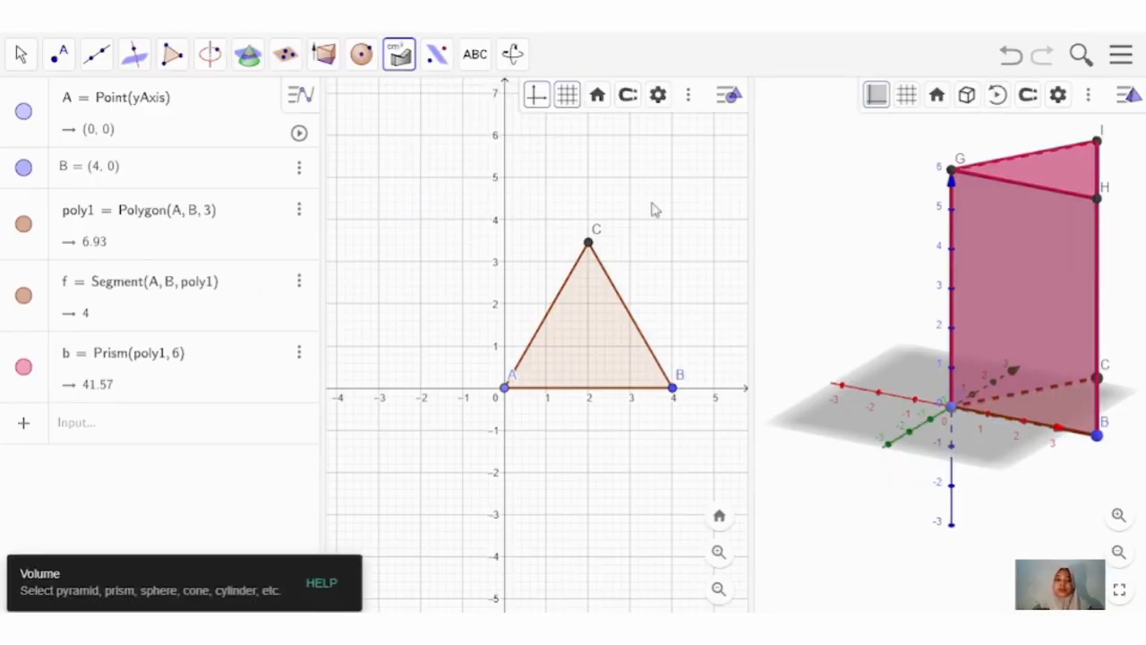
{"action": "left_click", "coordinate": [992, 298]}
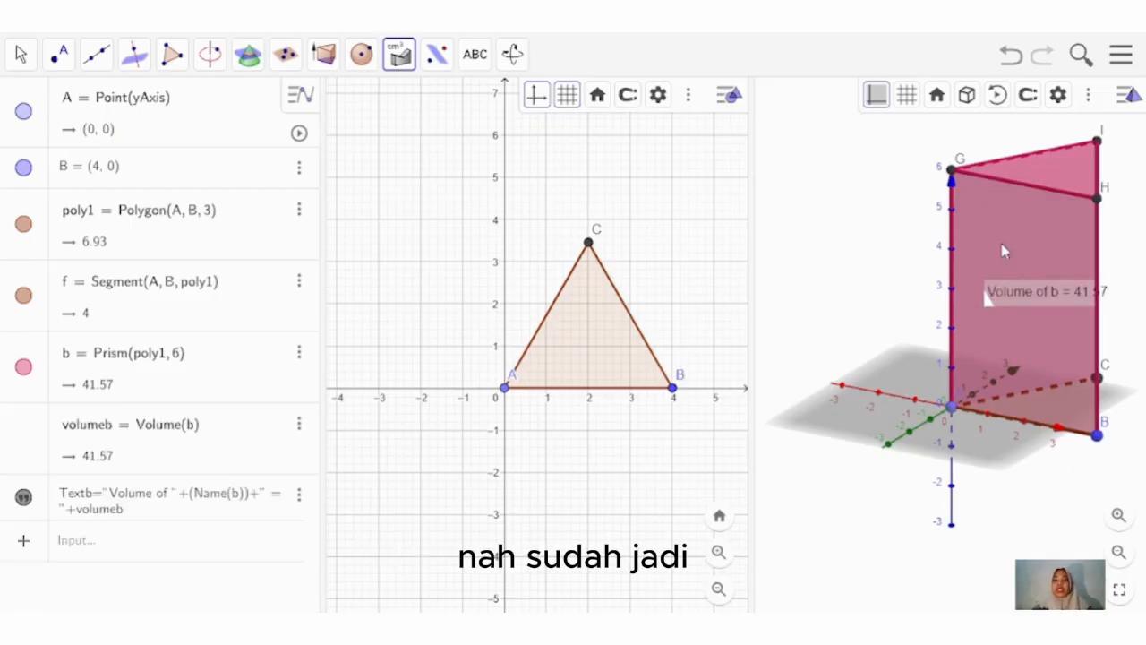
{"action": "left_click", "coordinate": [997, 97]}
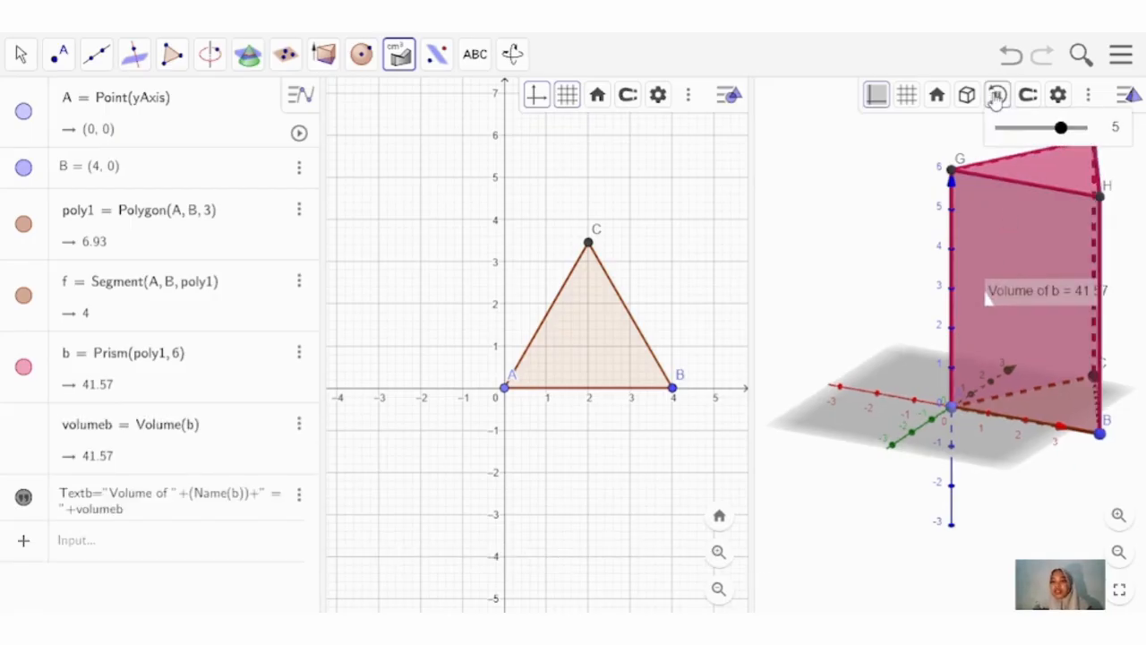